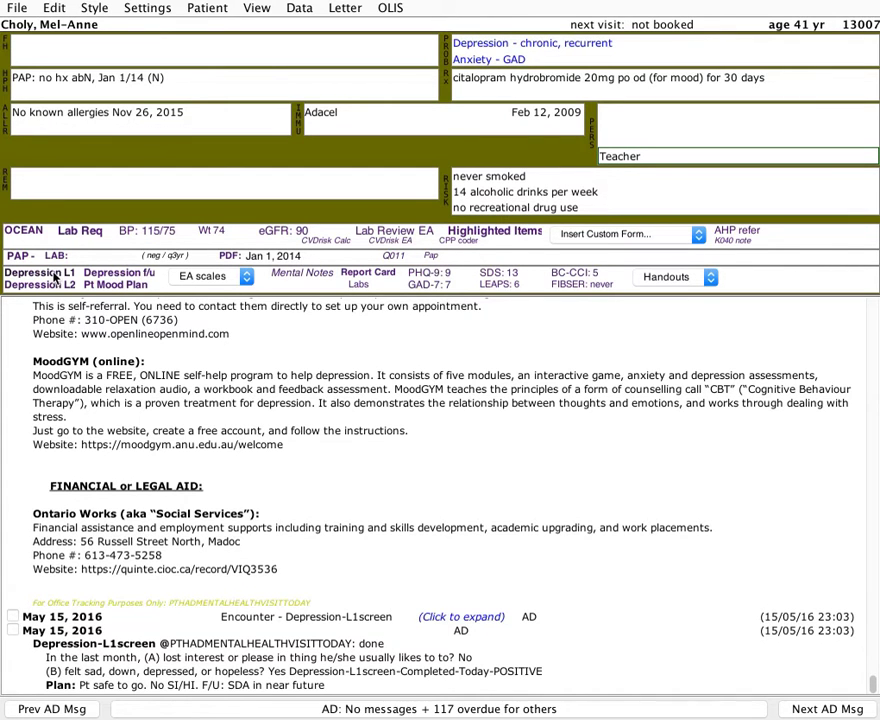
- Record a new Depression L1 screen: lost interest N, feeling down Y, POSITIVE, safe with no SI/HI
click(52, 276)
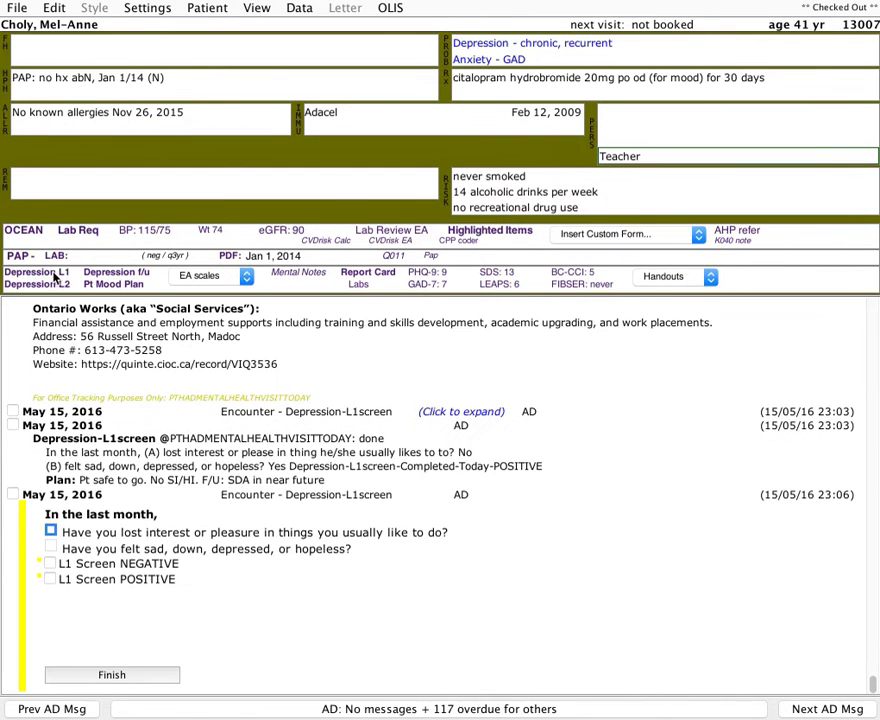
click(51, 531)
click(51, 547)
click(50, 580)
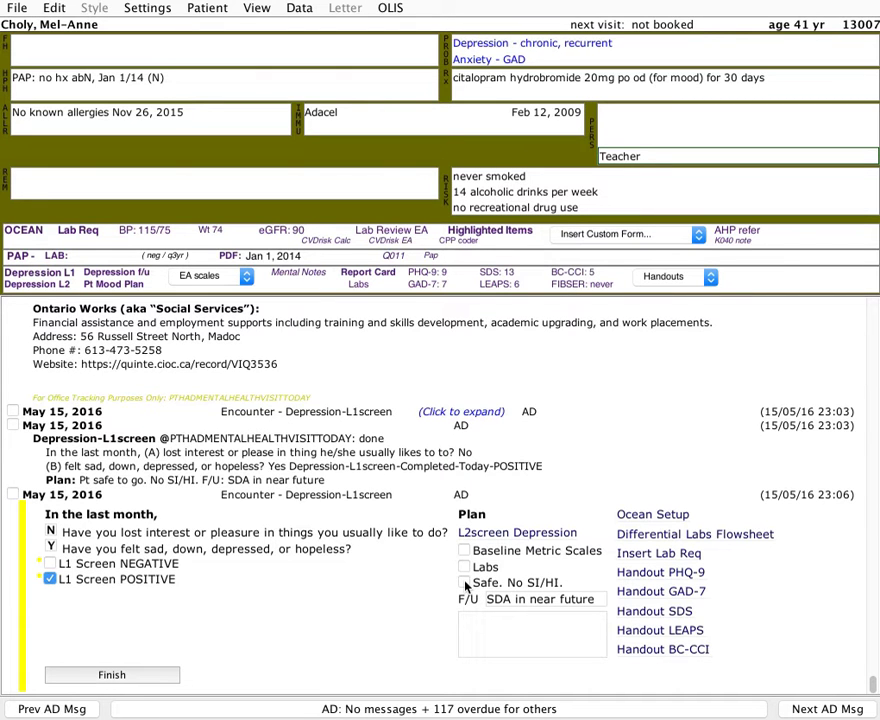
click(464, 583)
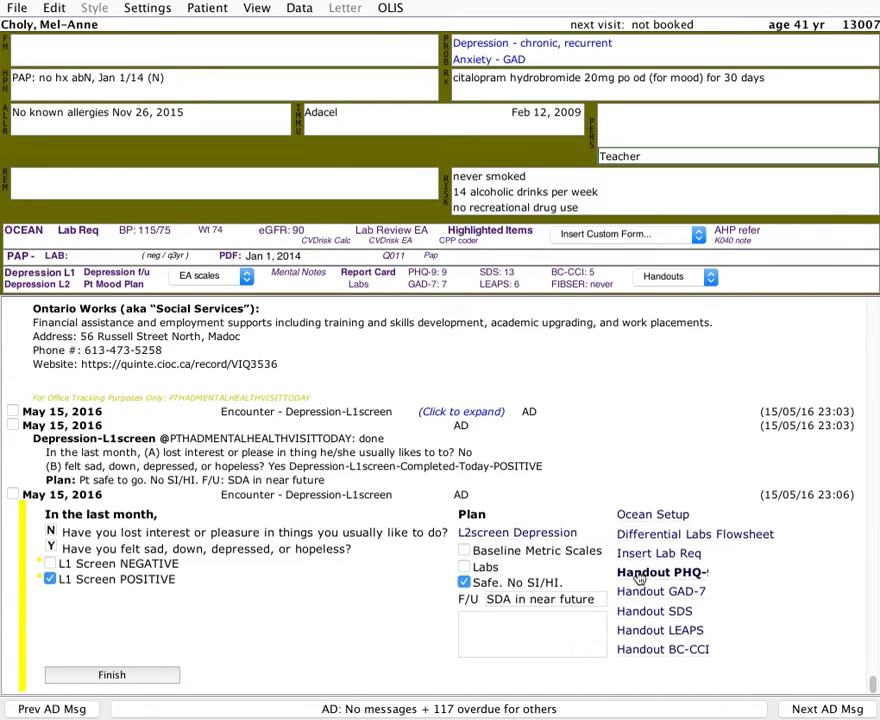
- View the PHQ-9 questionnaire handout in Preview, then close it
click(606, 571)
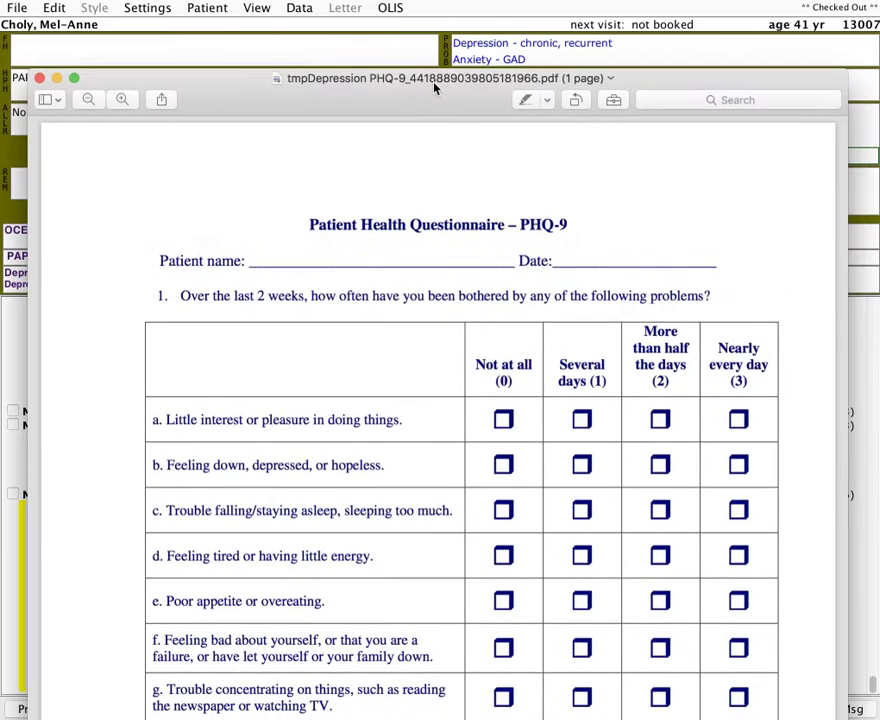
click(39, 77)
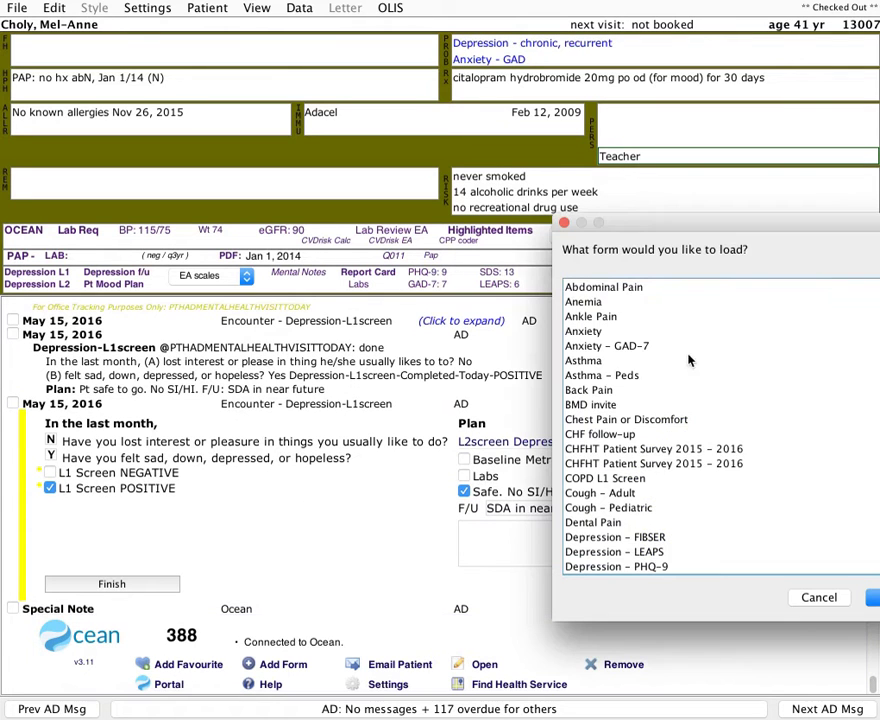
- Load the Depression - PHQ-9 form into the Ocean entry, then remove that Ocean entry
drag(879, 231, 635, 223)
click(609, 308)
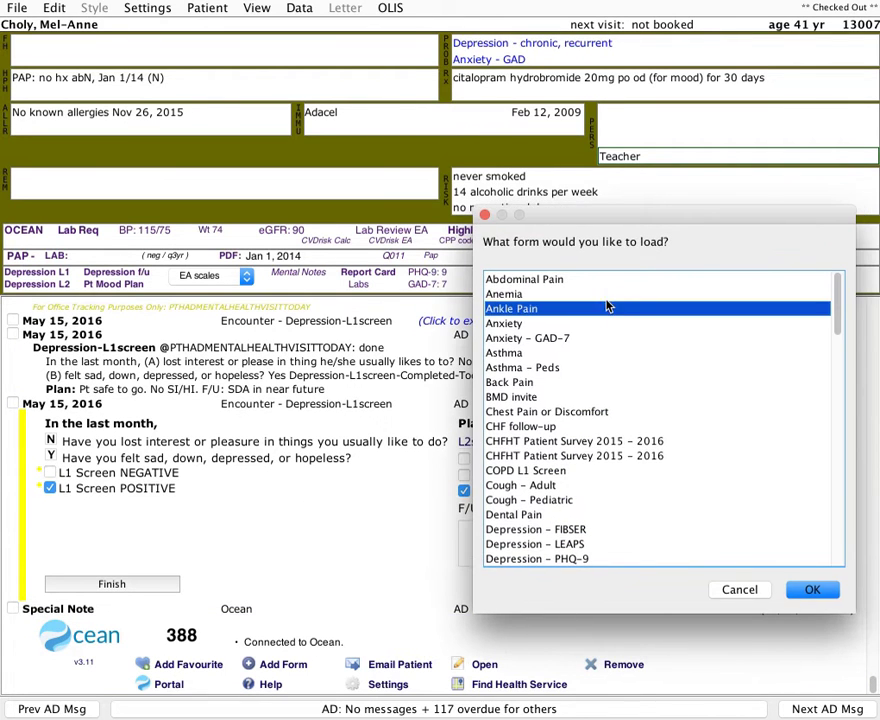
click(549, 558)
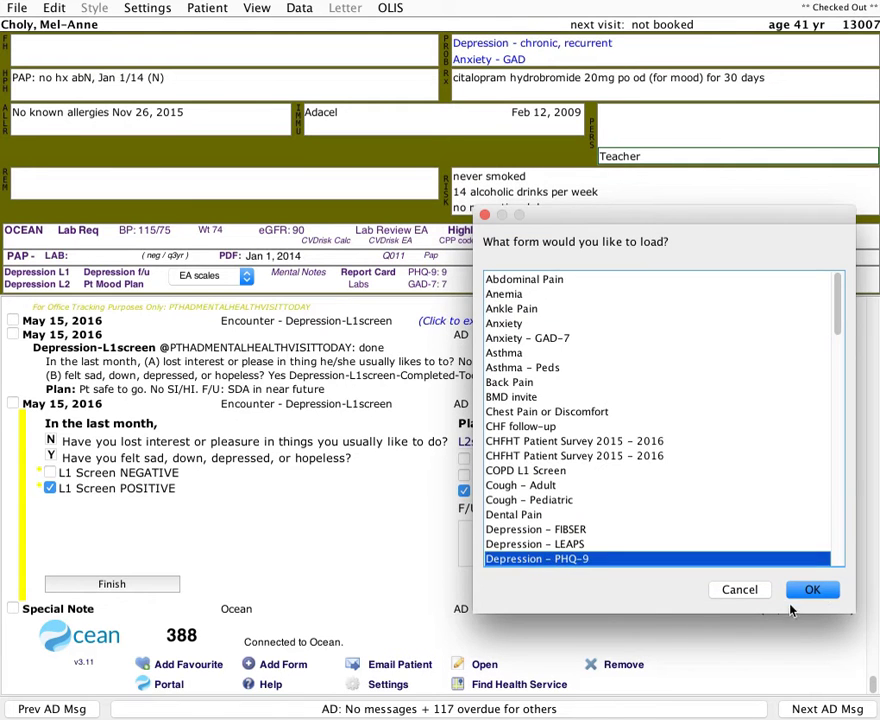
click(812, 589)
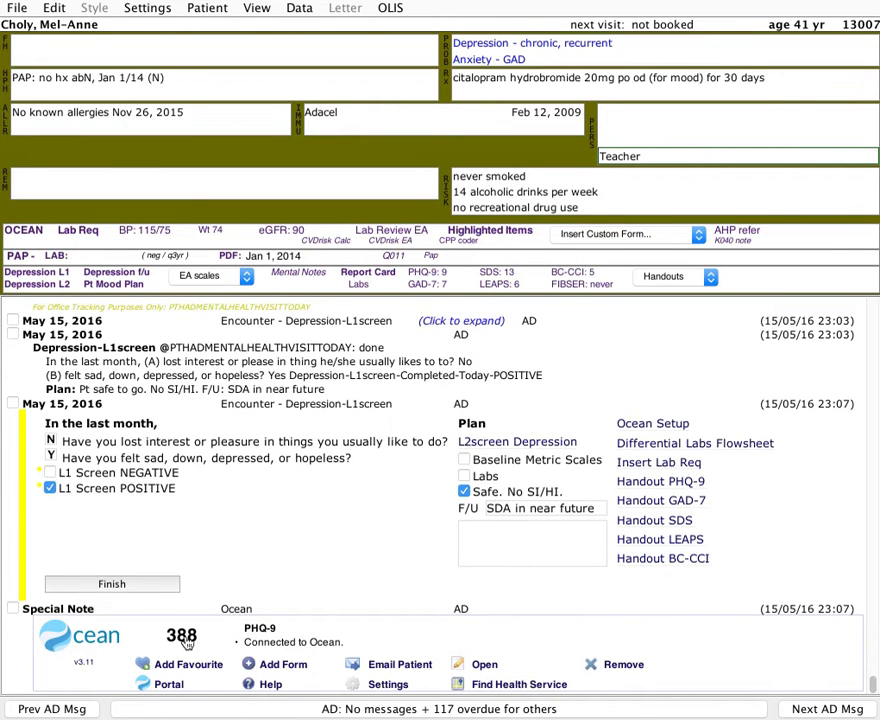
click(612, 666)
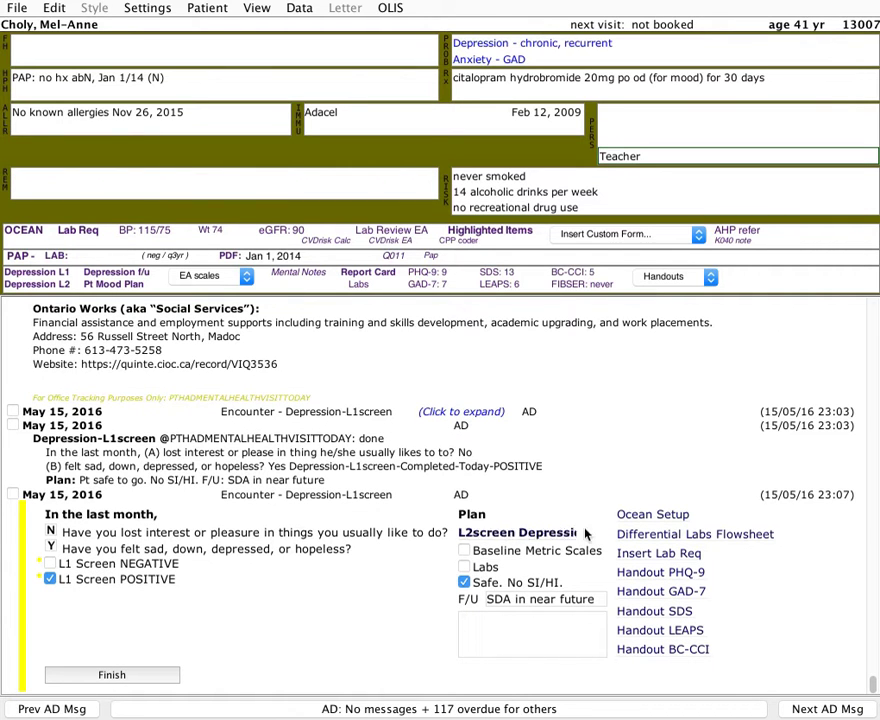
click(93, 676)
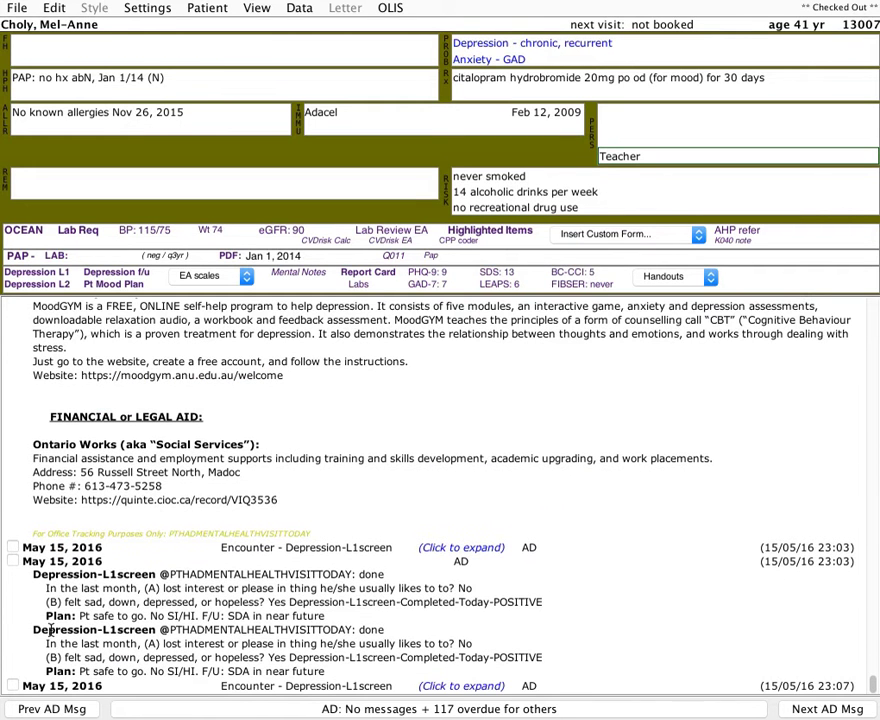
drag(350, 621, 15, 570)
key(BackSpace)
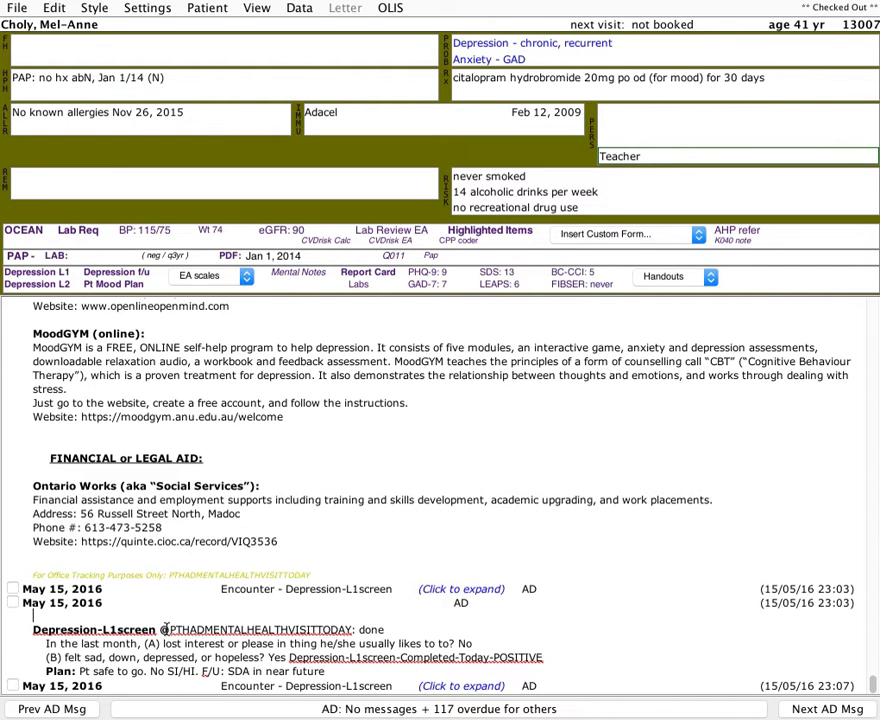
drag(161, 628, 353, 630)
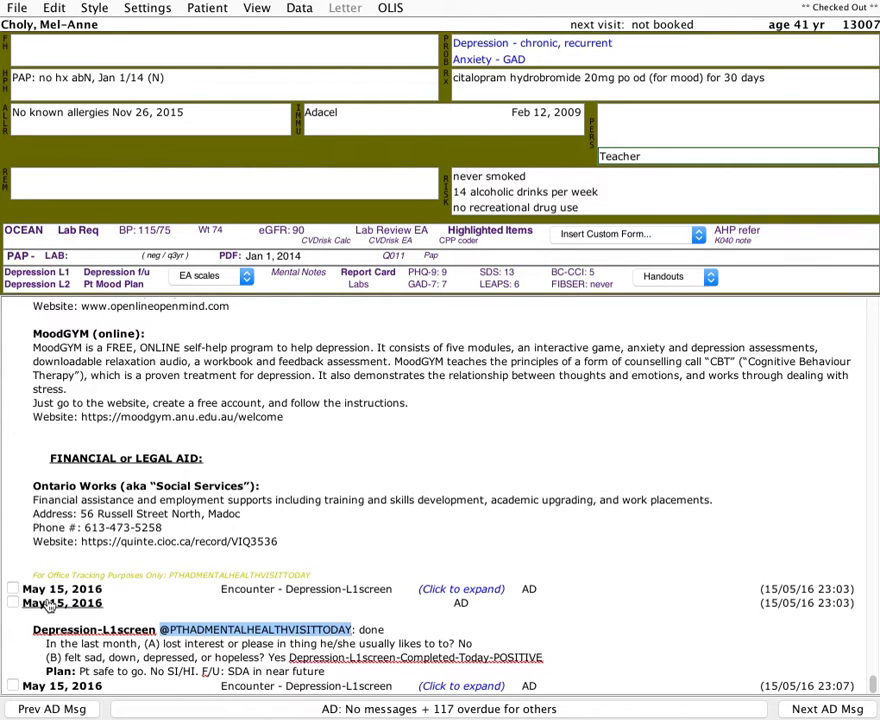
- Start a Depression L2 screen, check updated metrics/scales, and enter symptom duration 4wks
click(45, 286)
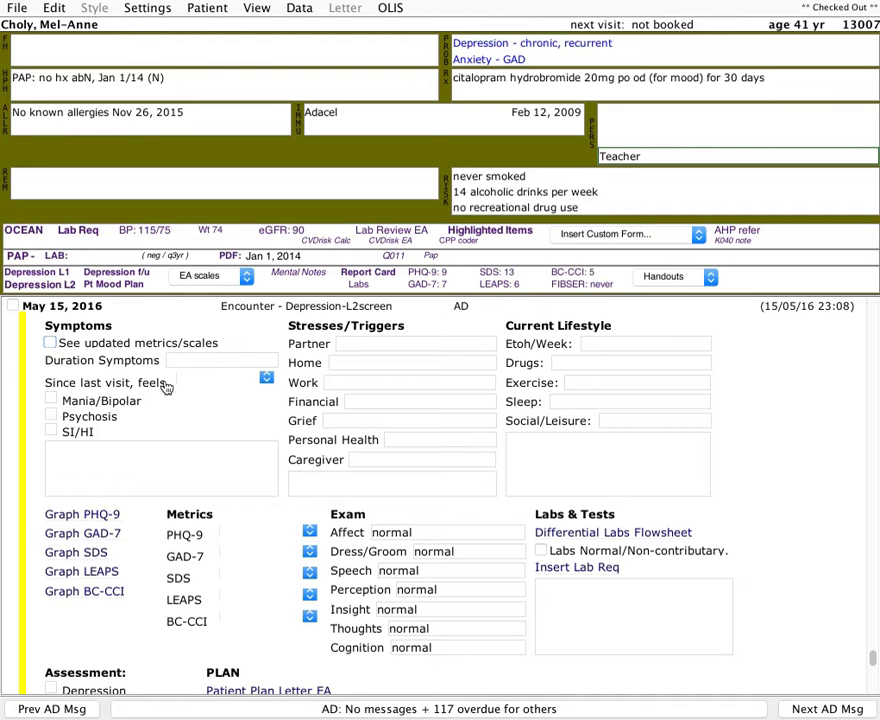
scroll(167, 387, down, 5)
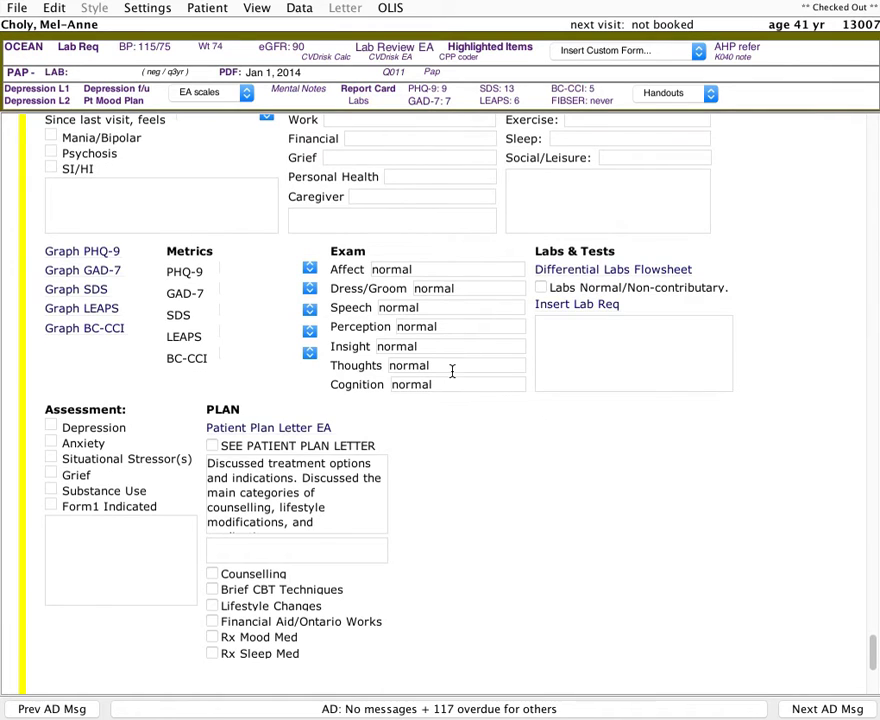
scroll(452, 379, up, 3)
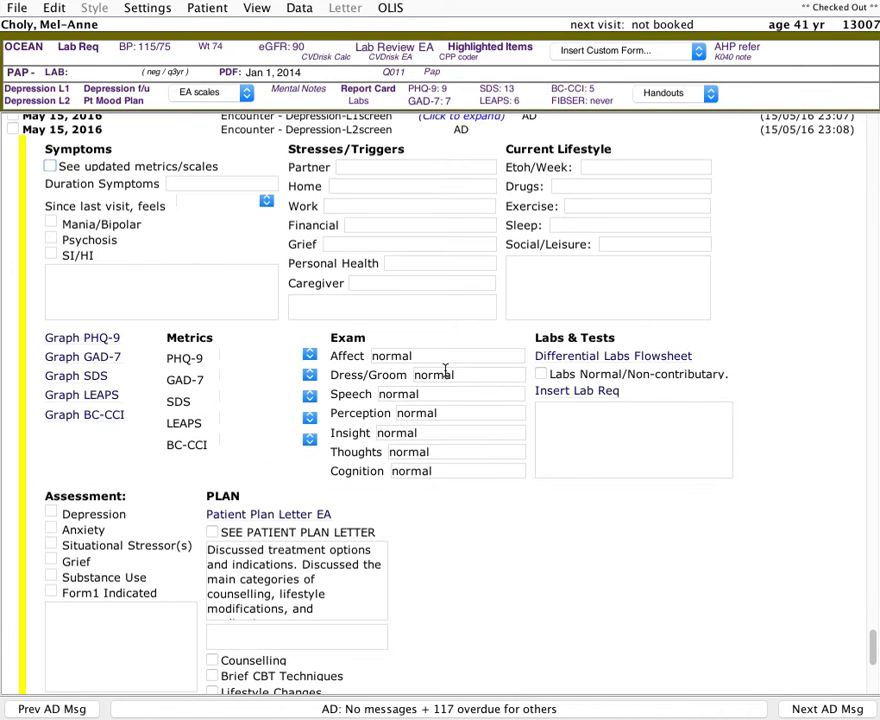
click(109, 170)
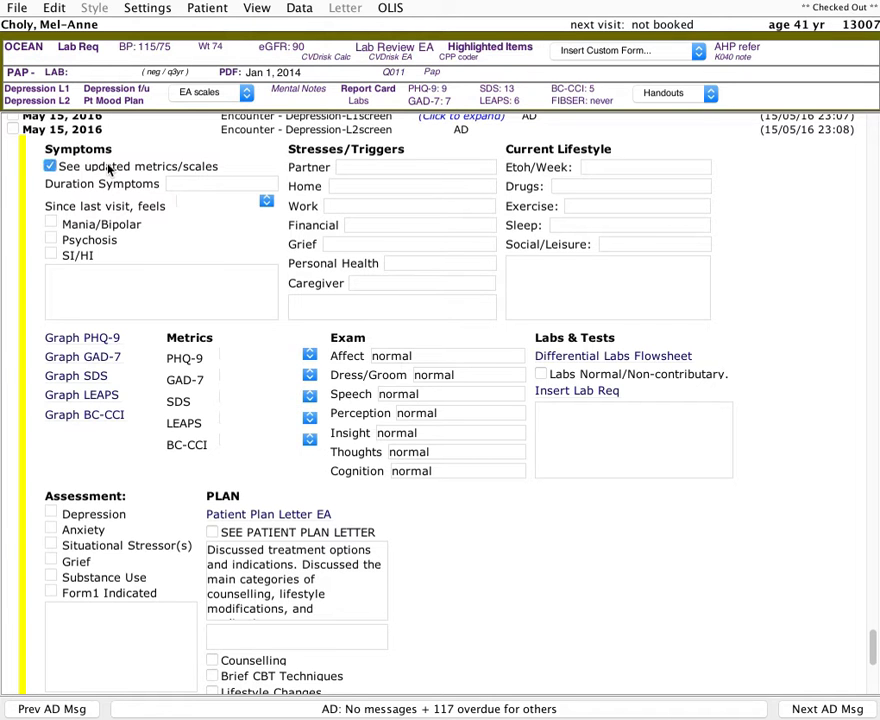
click(198, 187)
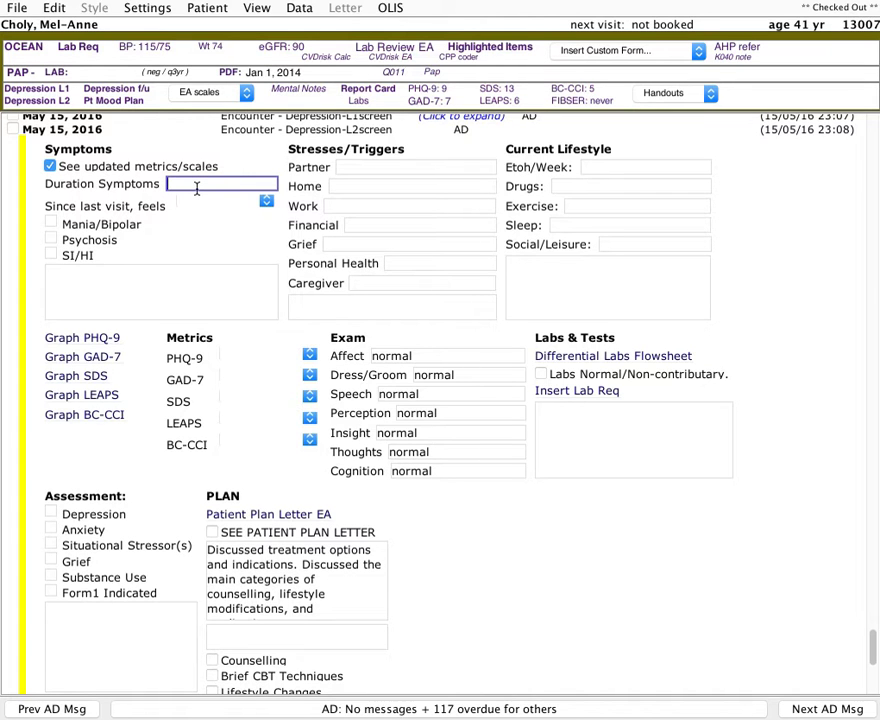
text(4wks)
click(224, 211)
- Record feeling Worse, N for mania, psychosis and SI/HI, and type a placeholder symptom note
click(220, 206)
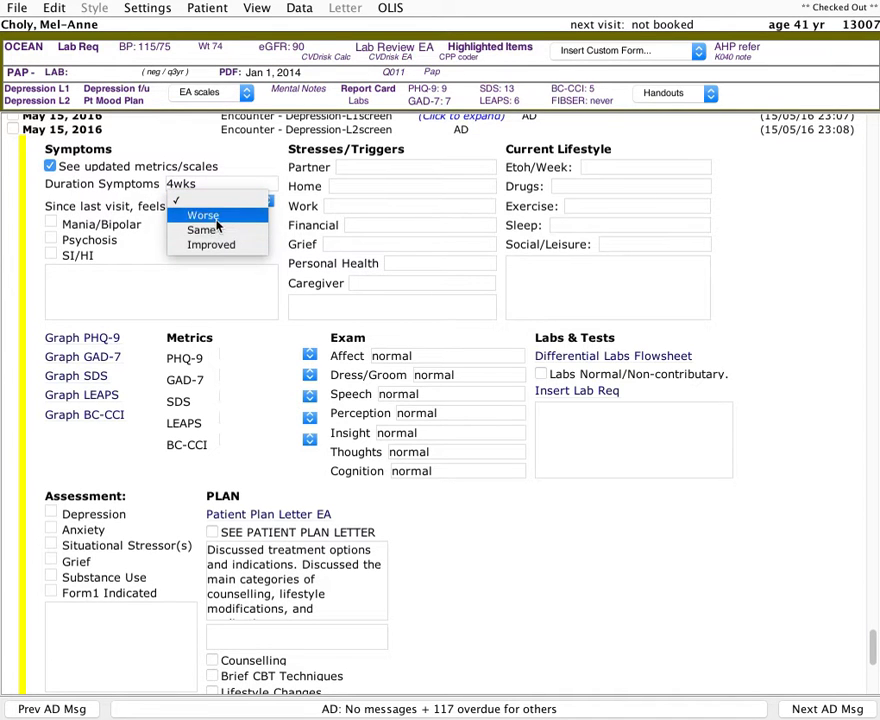
click(214, 215)
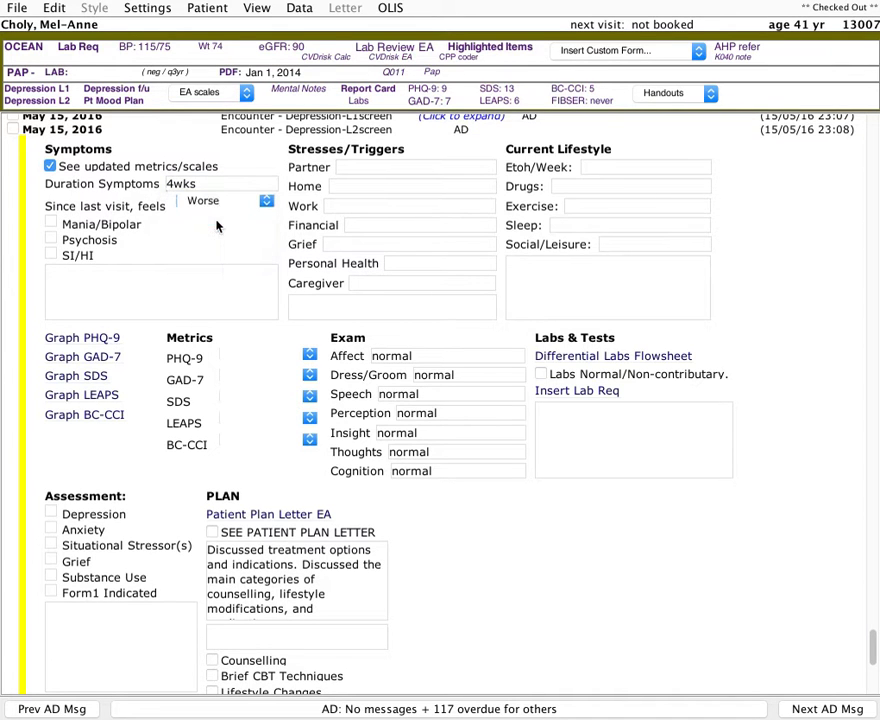
click(51, 225)
click(51, 240)
click(51, 256)
click(111, 310)
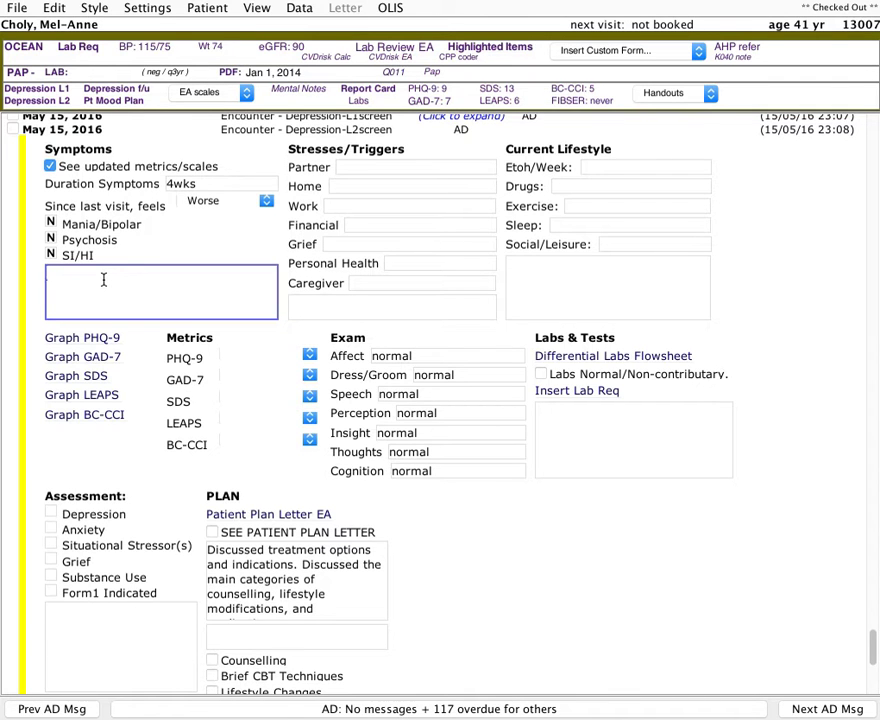
text(adkga;lkgafkl;)
- Enter stressors: partner 'got laid off, drinks etoh' and grief 'mother died last year'
click(386, 168)
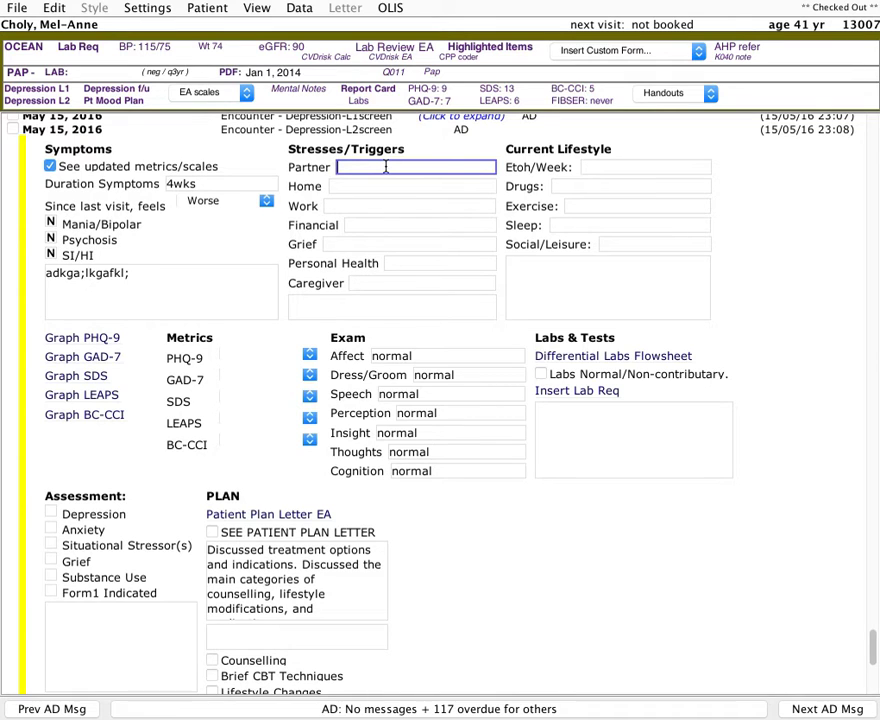
text(got laid off, drinks etoh)
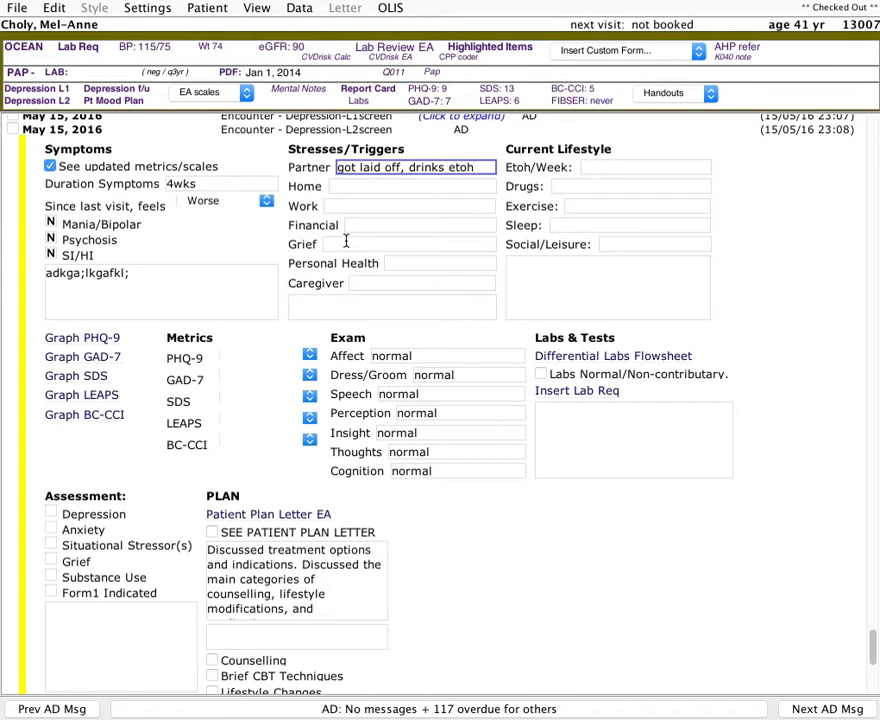
click(347, 307)
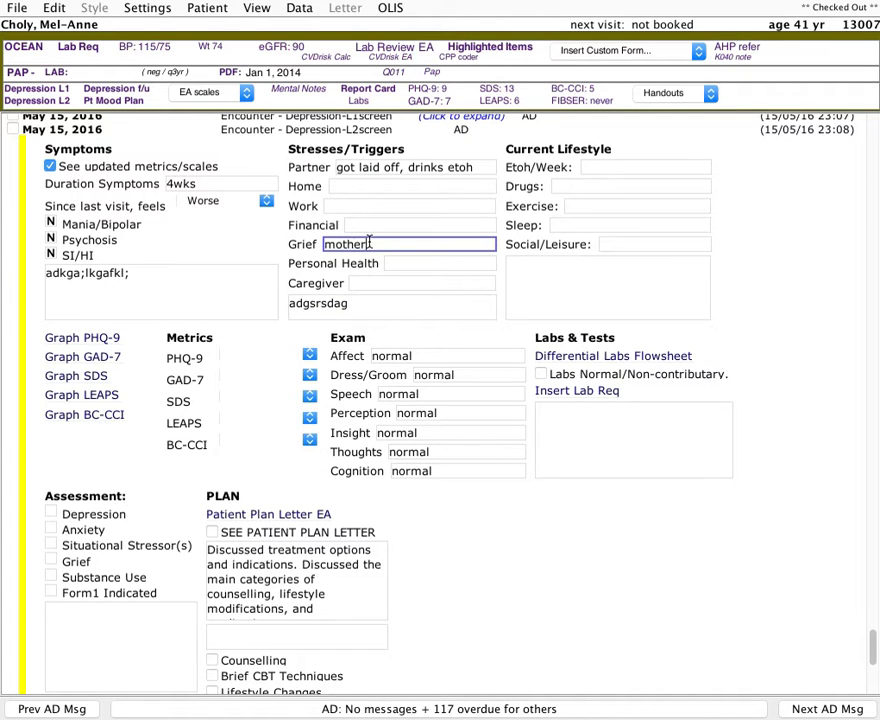
text(st year)
- Record 20 drinks weekly, sleep 'poor, interupted, pain', and social/leisure 'none'
click(628, 165)
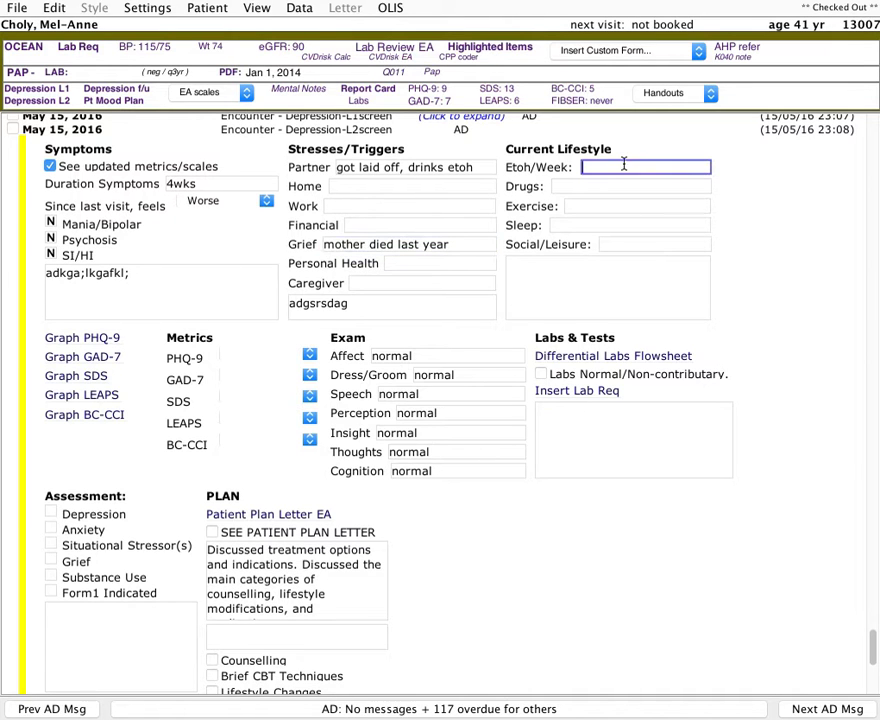
text(20)
click(591, 224)
text(poor)
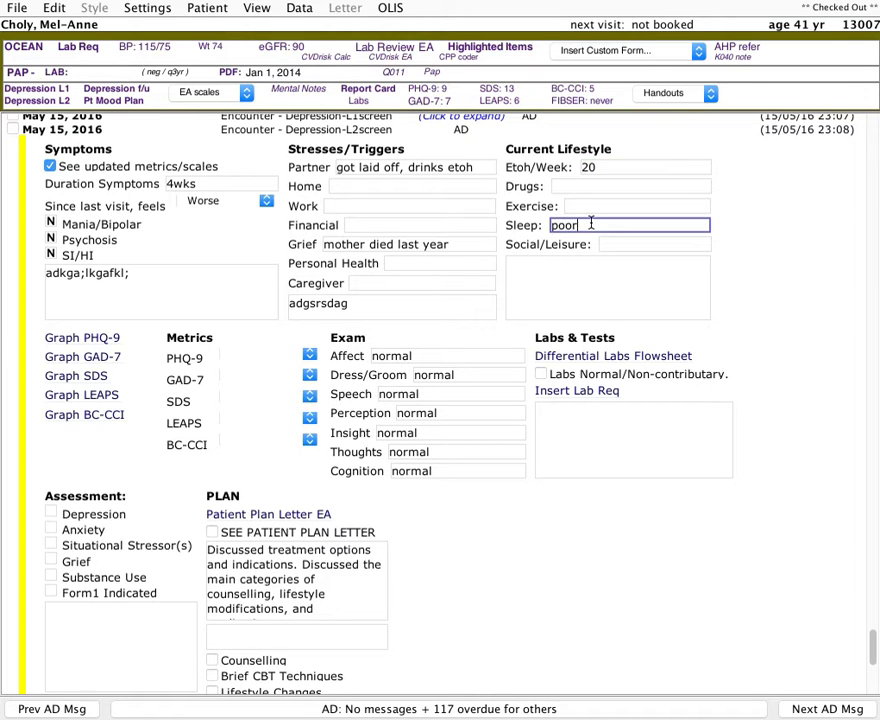
text(, u)
text(terupted)
text(, pai)
text(n)
click(600, 244)
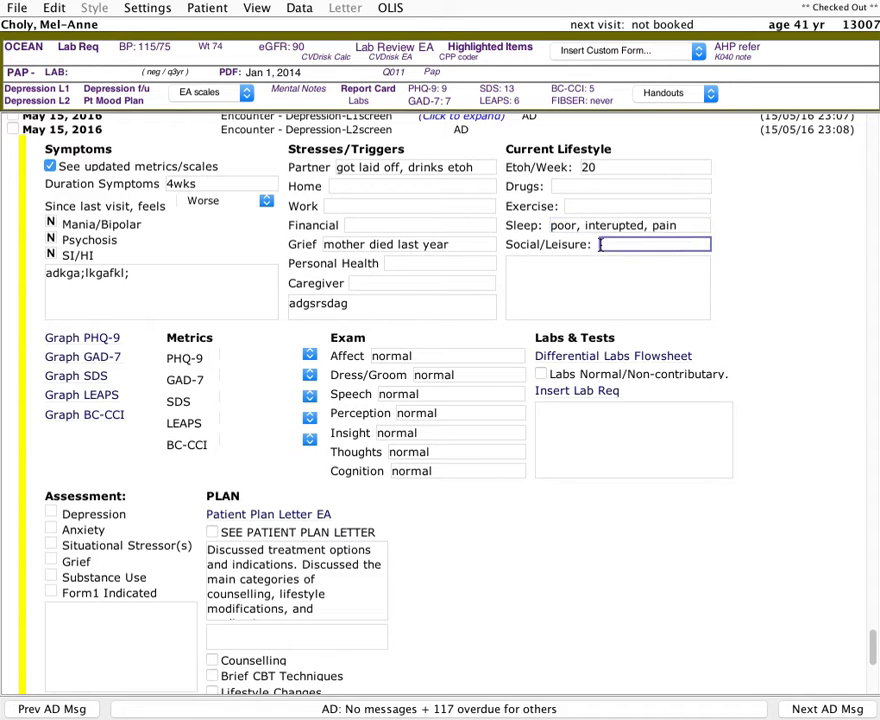
text(none)
click(655, 297)
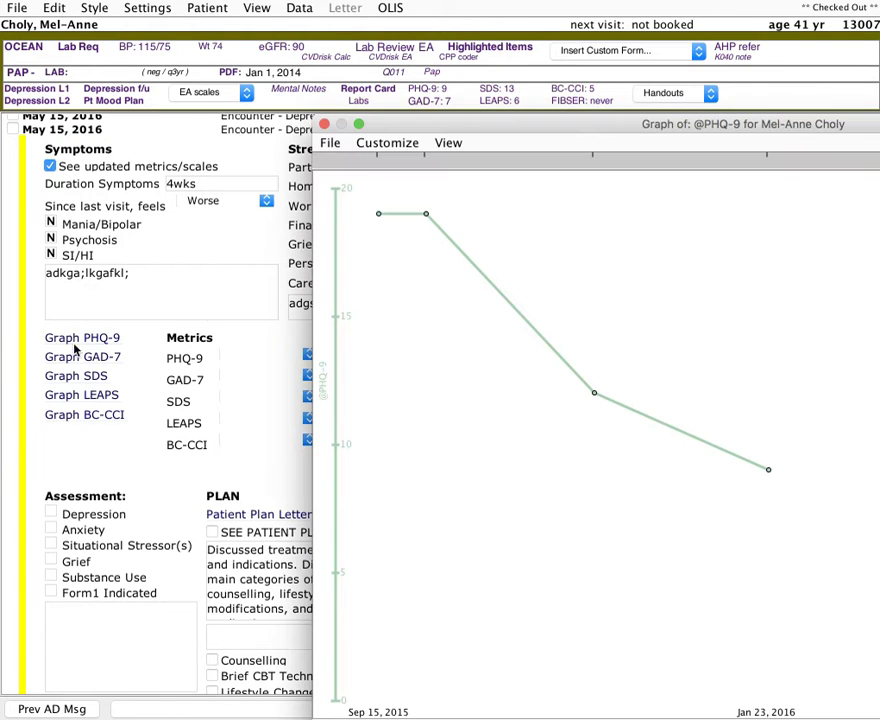
- Review and close the PHQ-9 and SDS score graphs, reopening and closing the PHQ-9 graph
drag(601, 138, 326, 107)
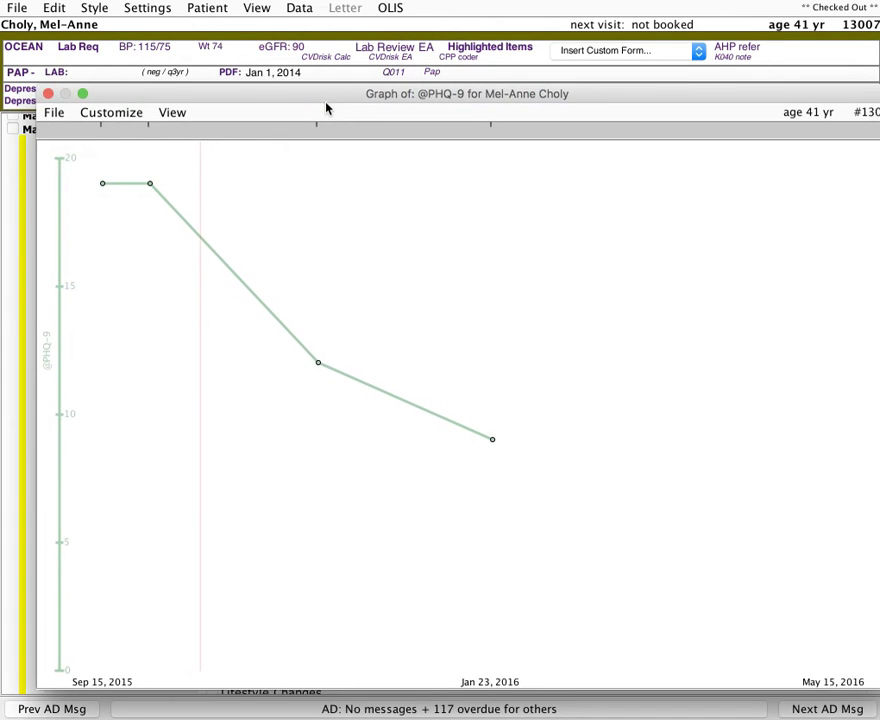
click(47, 94)
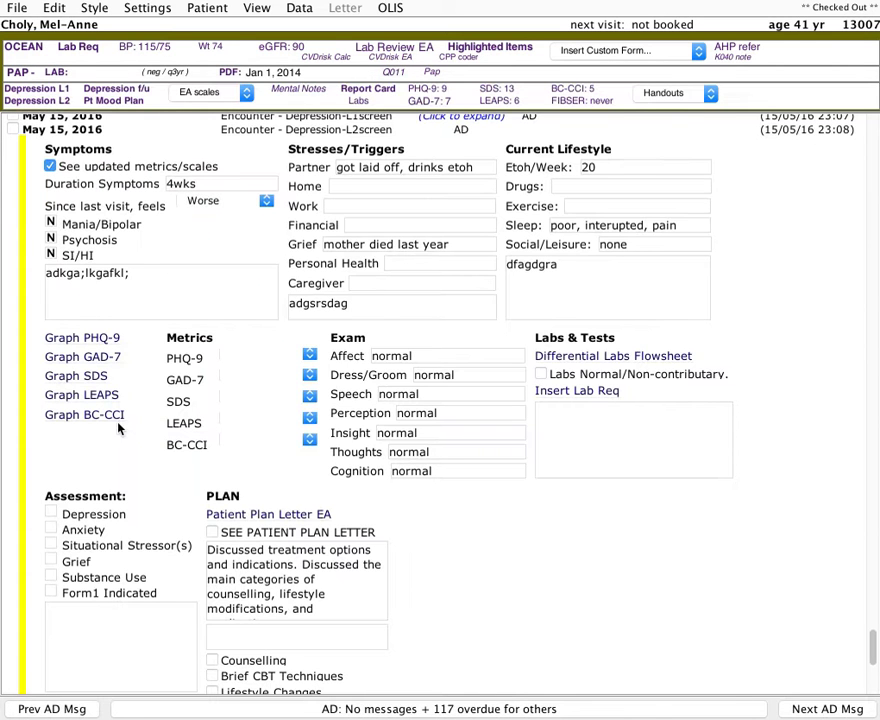
click(99, 383)
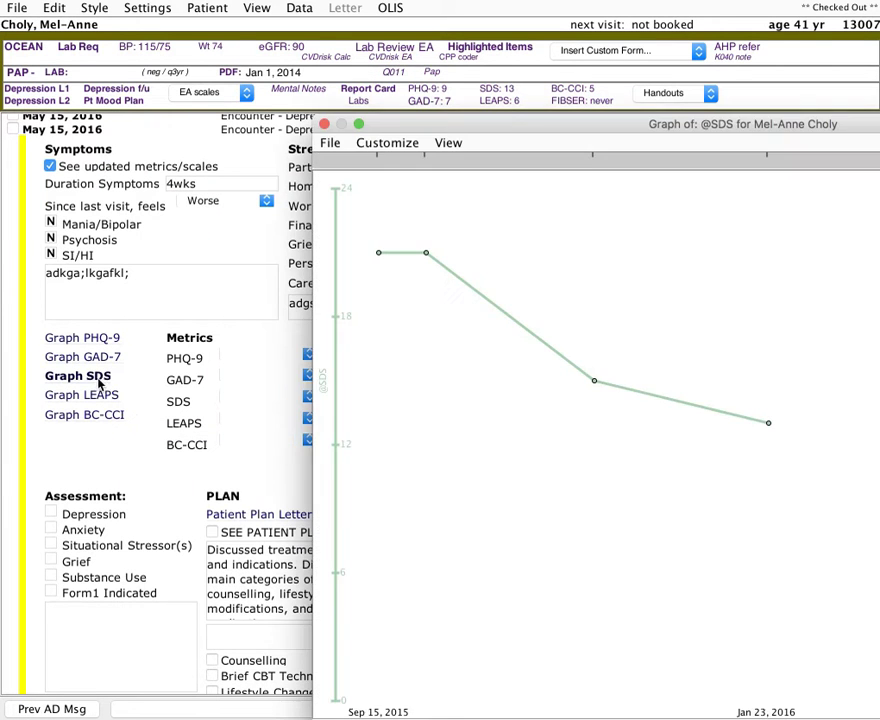
drag(681, 129, 411, 100)
click(55, 93)
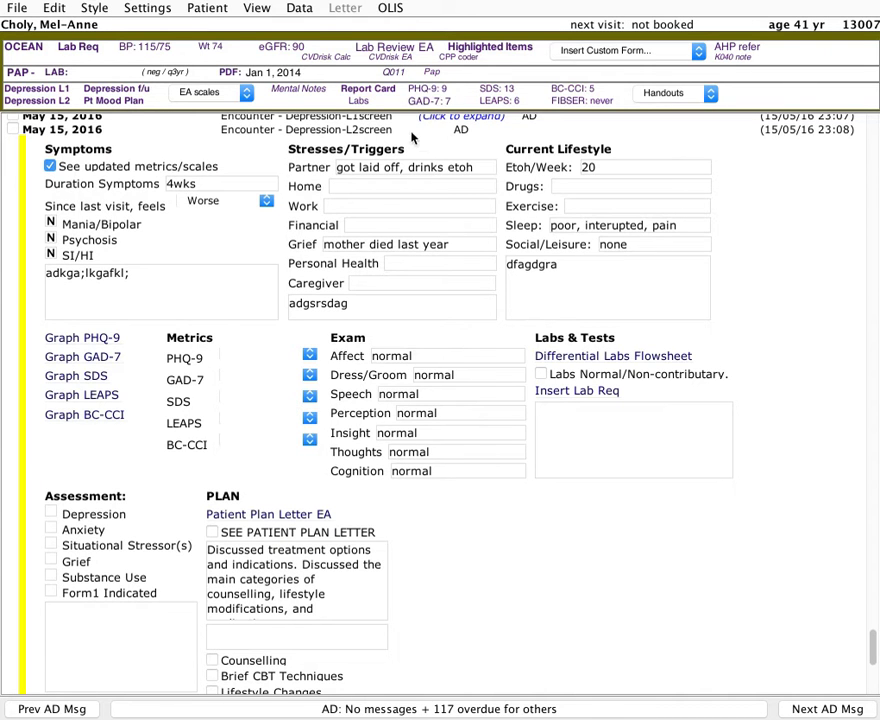
click(429, 88)
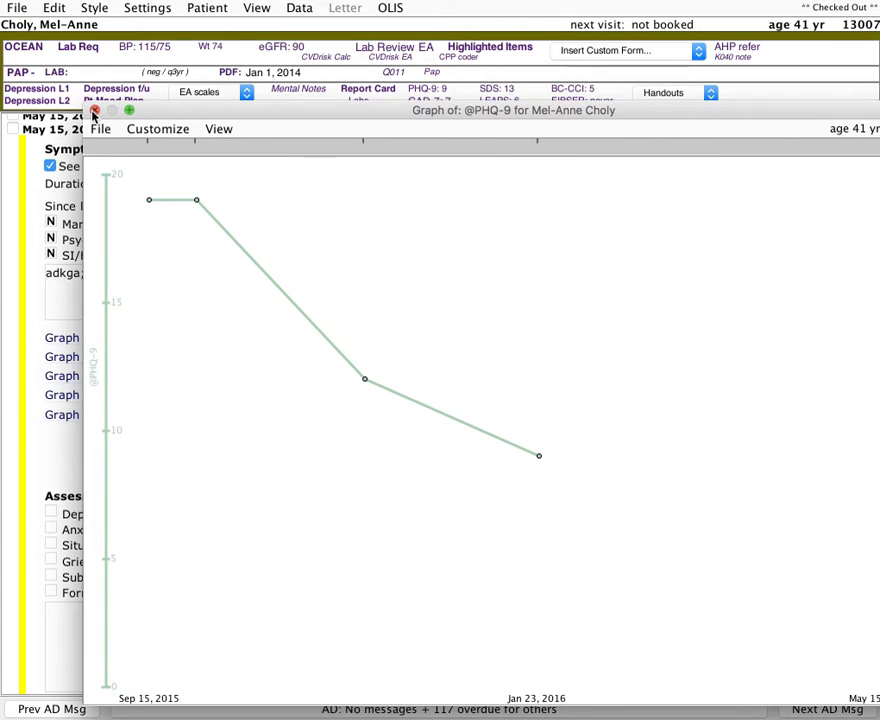
click(95, 111)
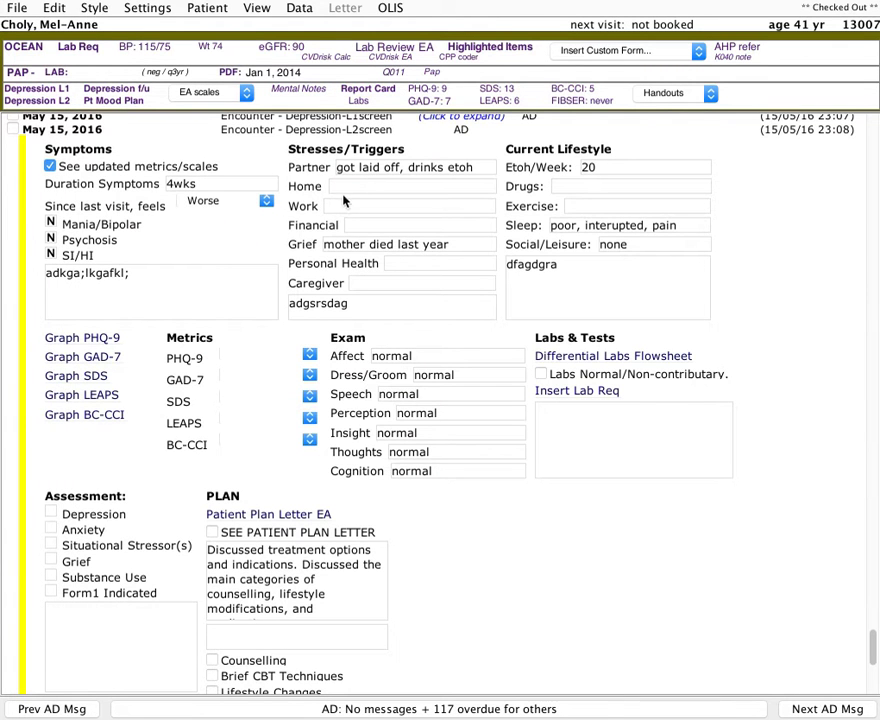
- Set the PHQ-9 change rating and replace the exam's Affect with 'sad, tired'
click(230, 358)
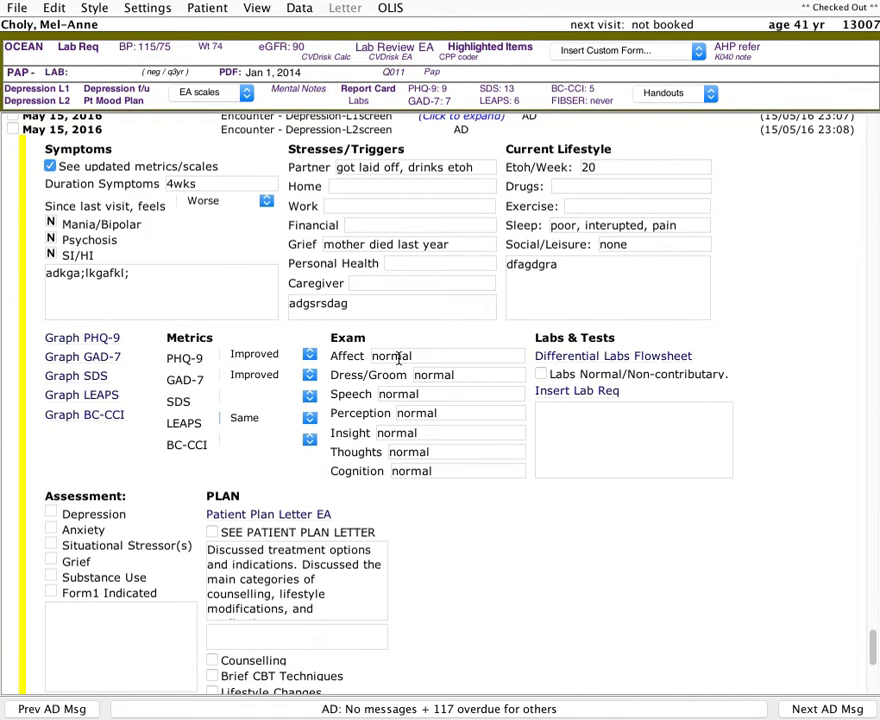
double_click(398, 358)
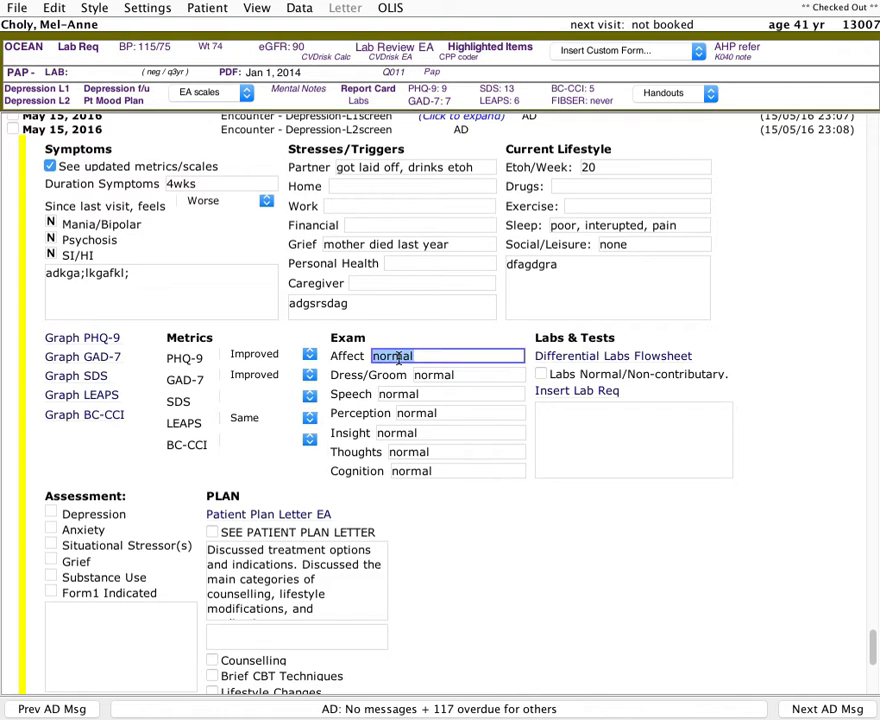
text(sad, tired)
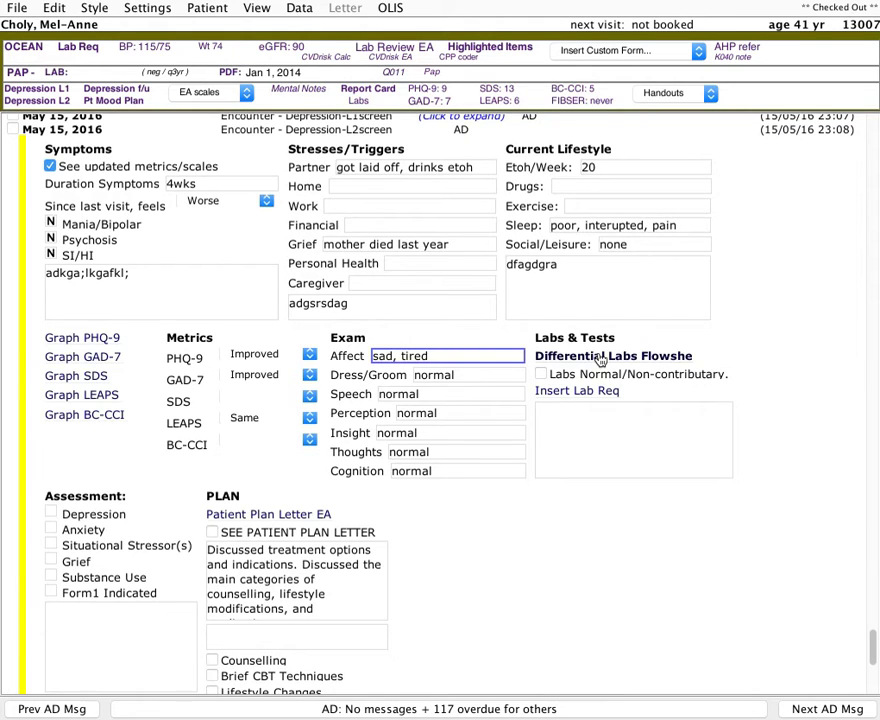
click(600, 357)
drag(375, 116, 400, 116)
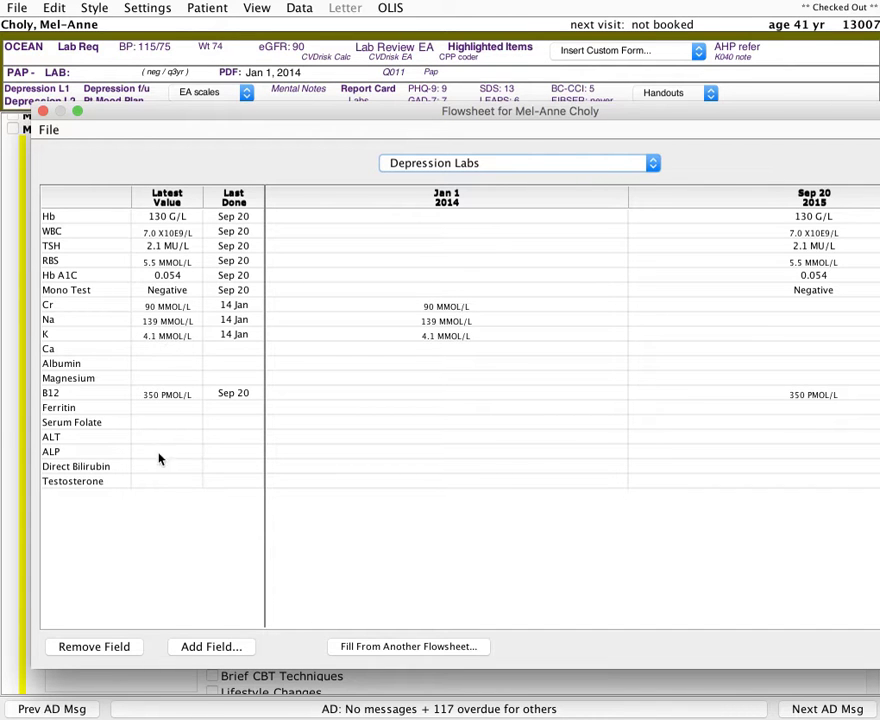
click(44, 112)
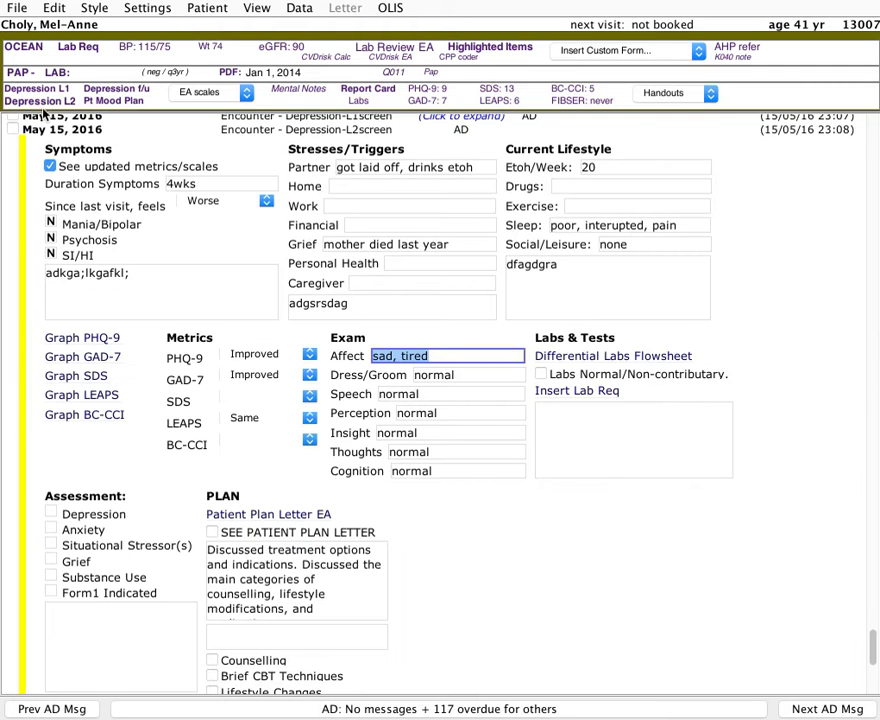
click(577, 392)
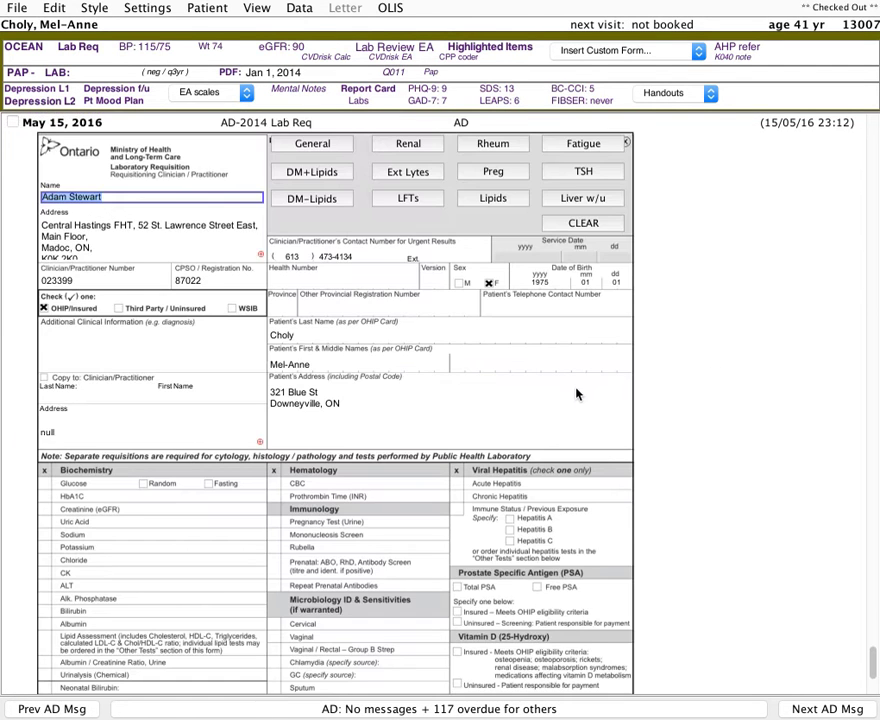
click(580, 147)
scroll(374, 416, down, 2)
scroll(374, 416, down, 1)
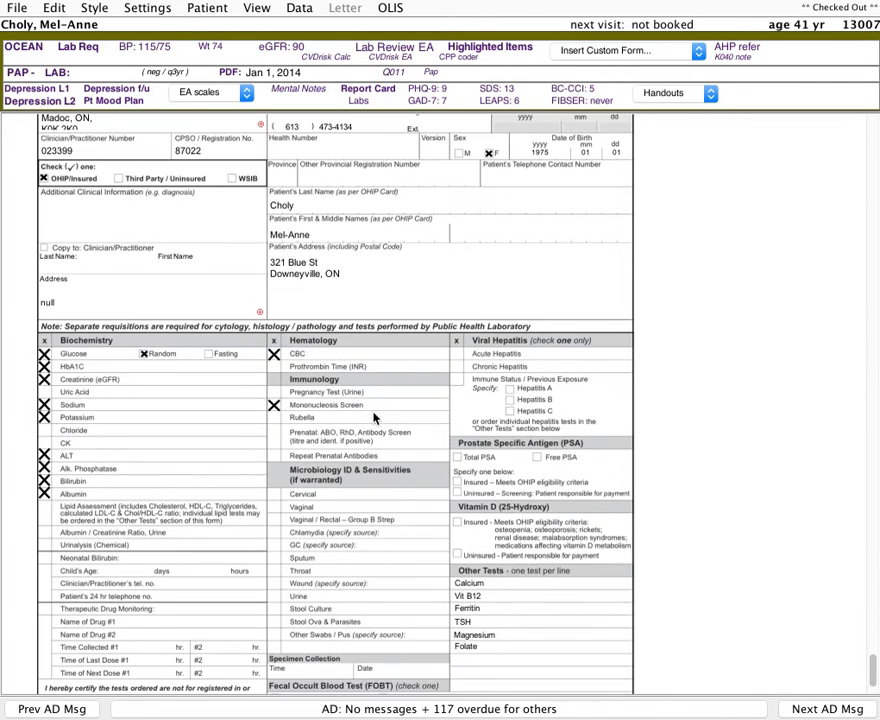
scroll(374, 416, up, 2)
scroll(374, 416, down, 2)
click(491, 645)
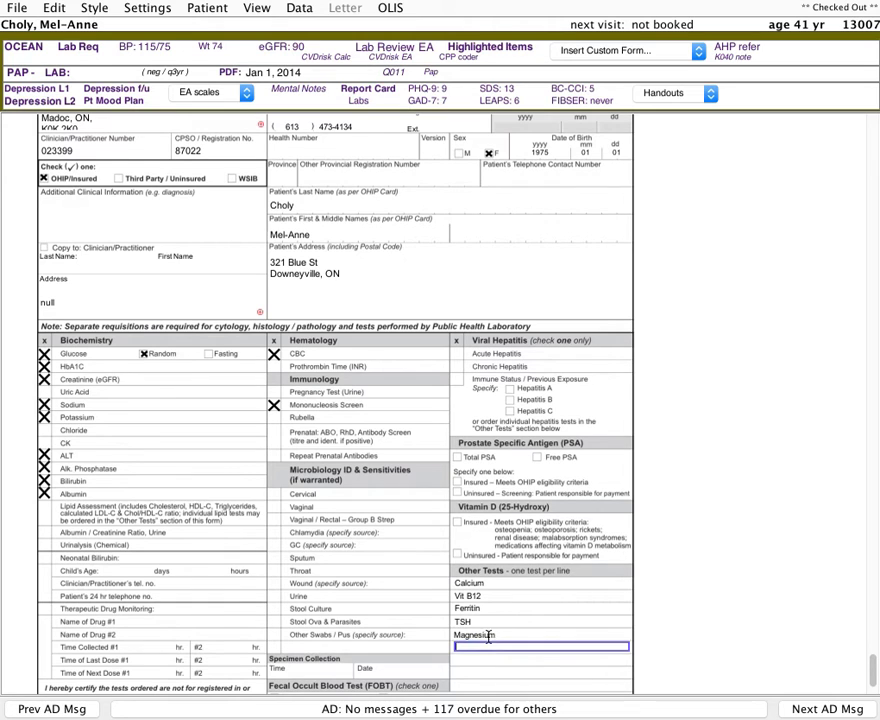
click(488, 635)
key(BackSpace)
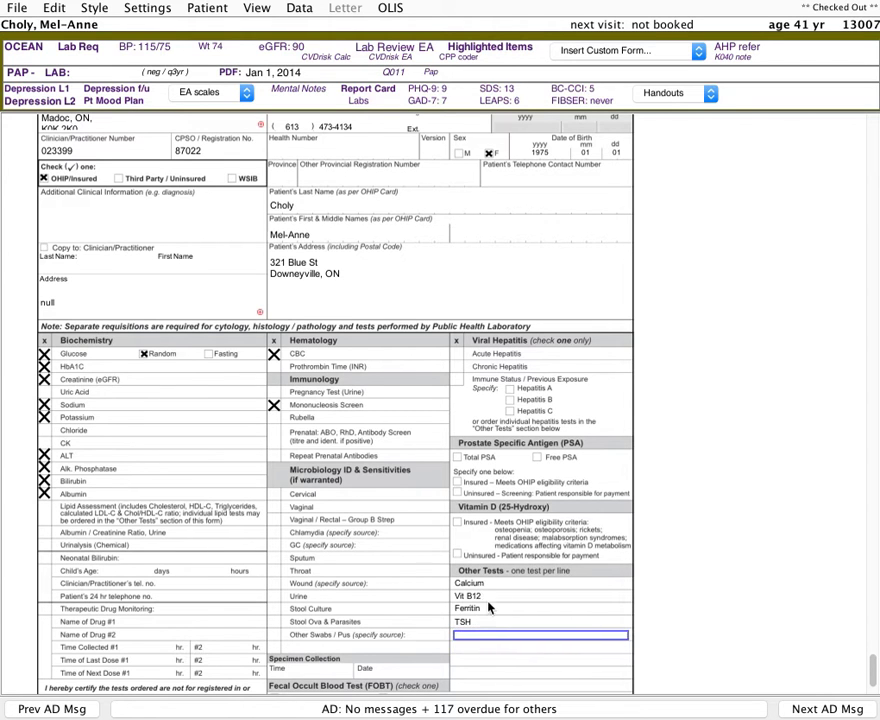
click(487, 607)
key(BackSpace)
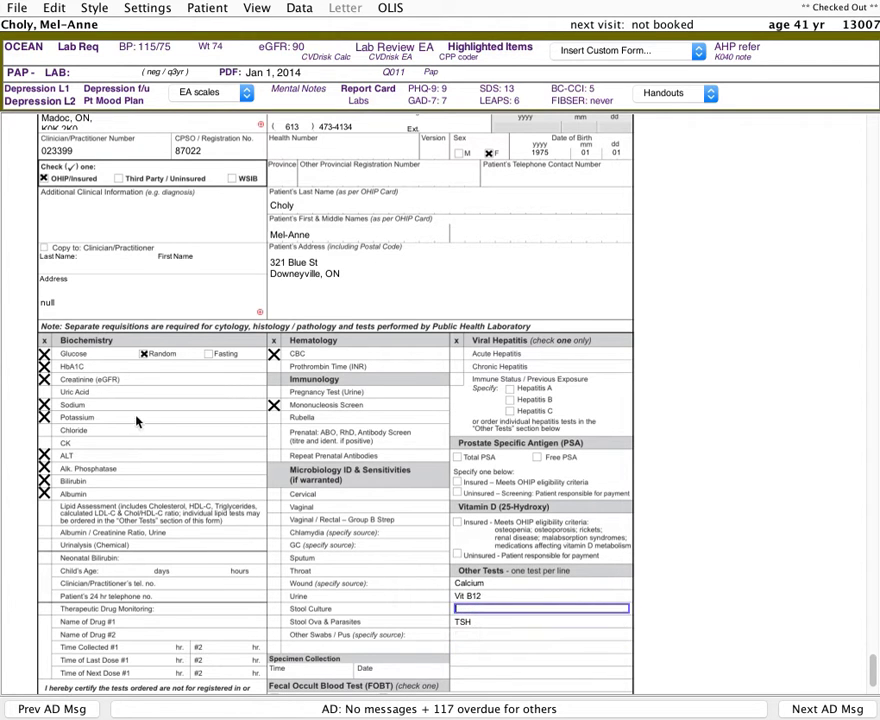
click(44, 494)
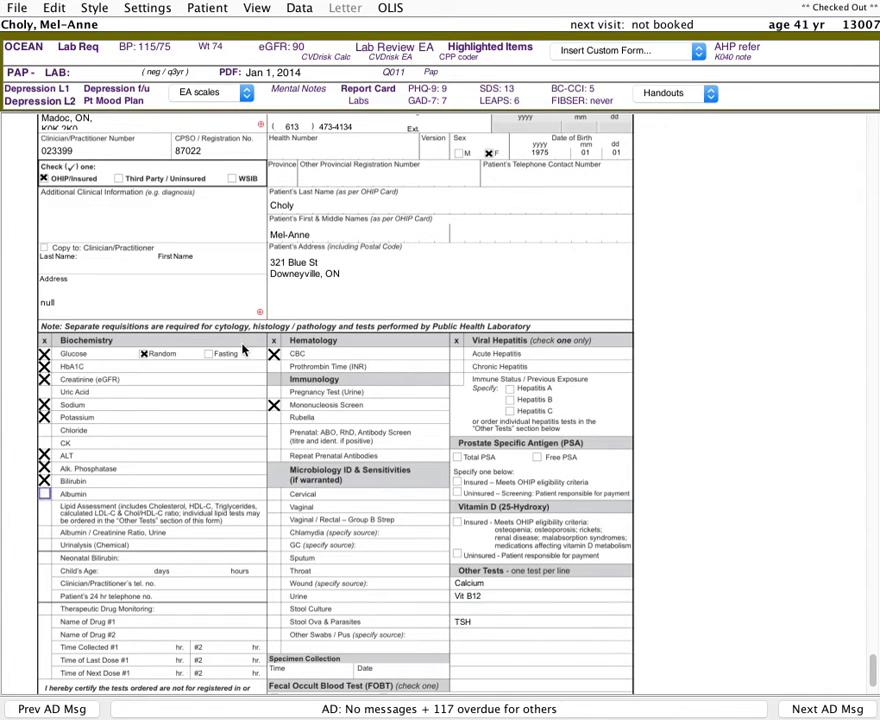
click(273, 405)
scroll(76, 208, up, 3)
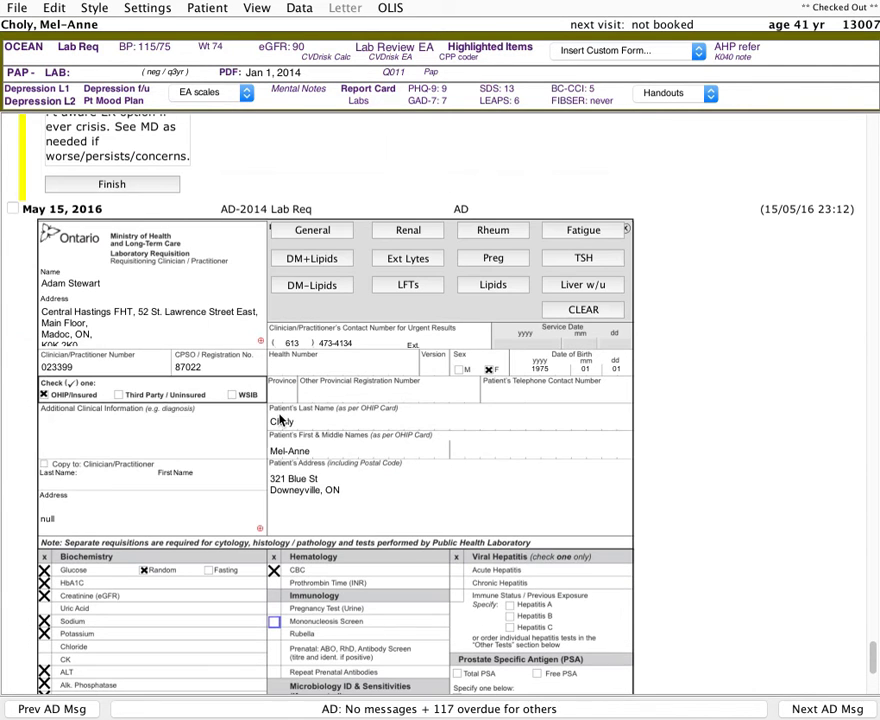
right_click(76, 208)
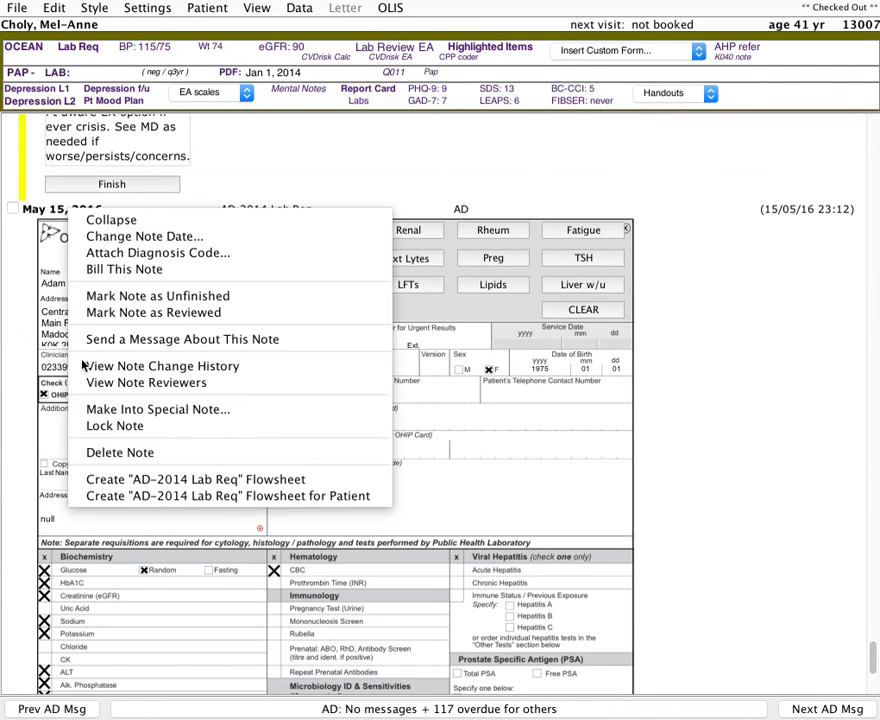
click(118, 453)
click(845, 464)
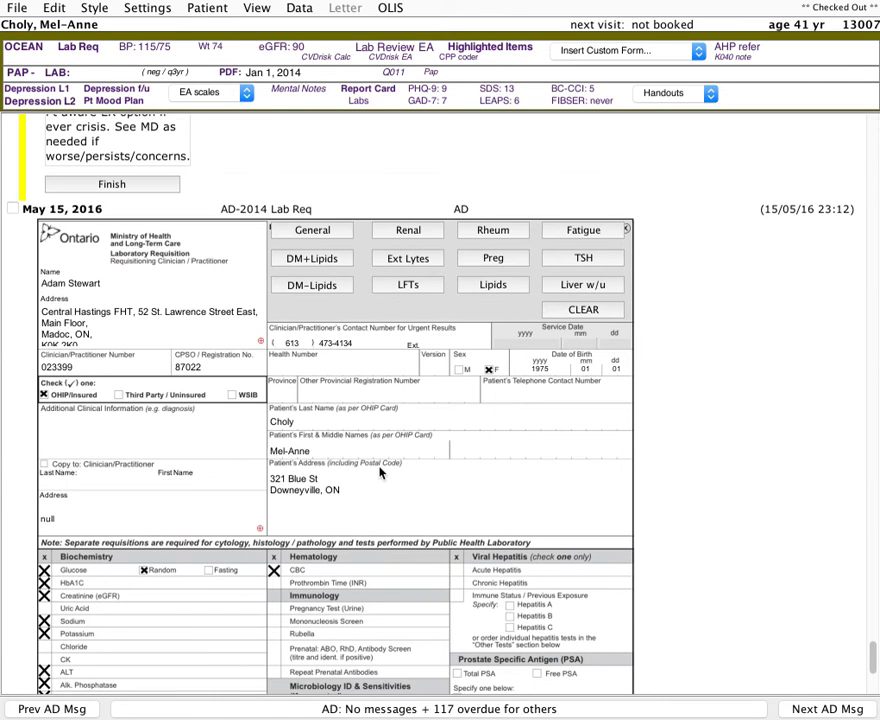
- Tick Labs Normal/Non-contributary and note 'check TSH' under Labs & Tests
scroll(376, 472, up, 3)
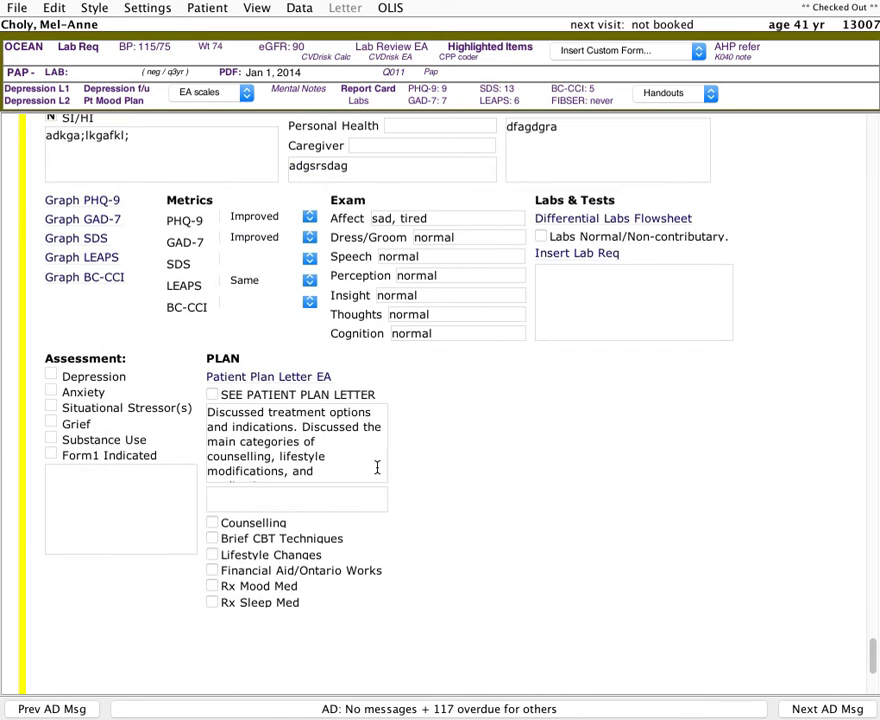
scroll(527, 340, up, 1)
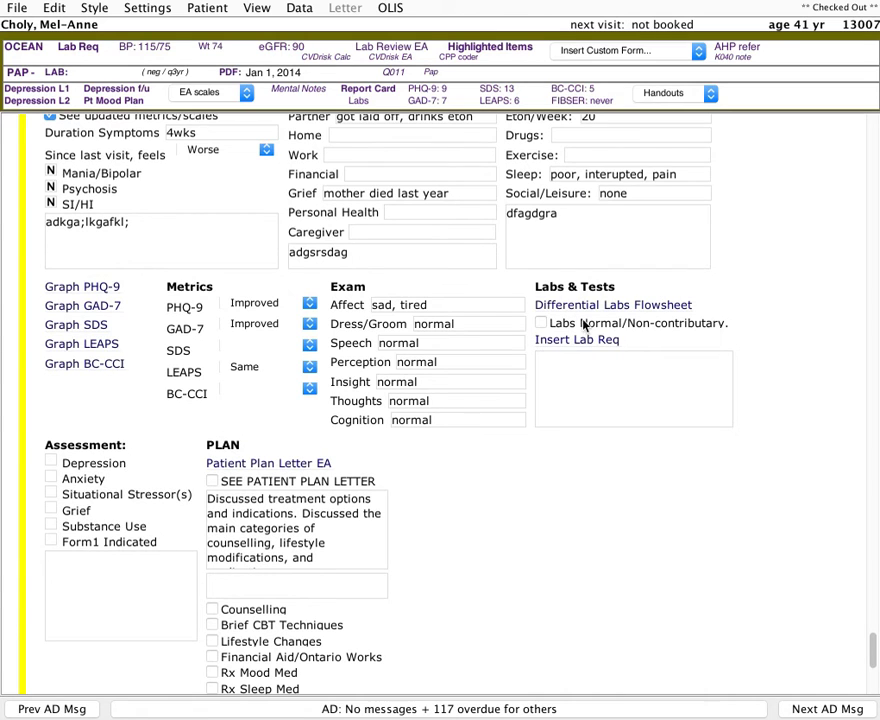
click(545, 324)
click(566, 384)
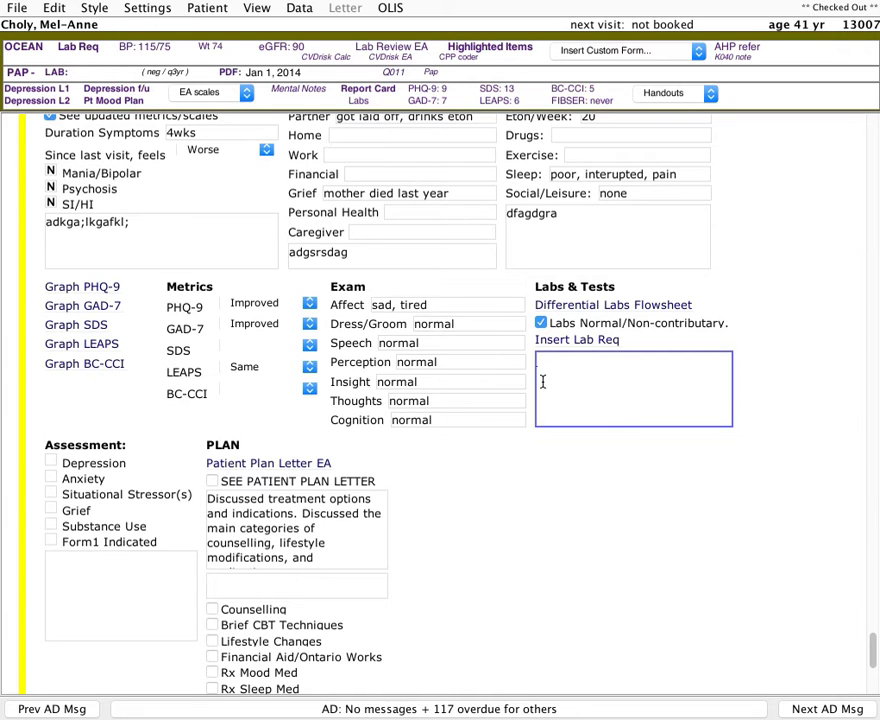
text(check TSH)
scroll(216, 444, down, 1)
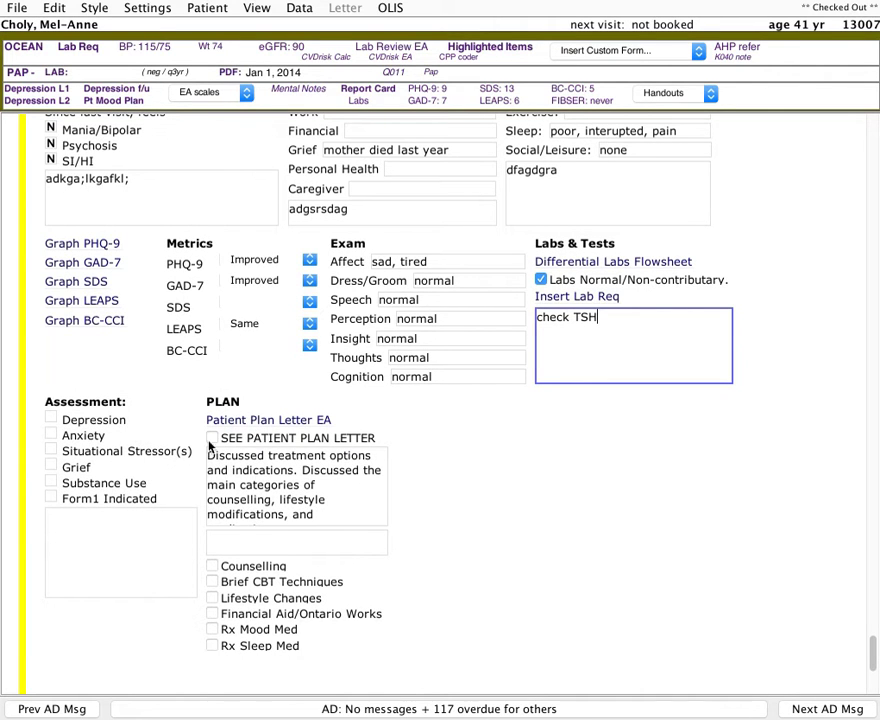
- Mark Depression Y, set Substance Use and Form1 Indicated to N, and add note 'karglkhr'
click(51, 420)
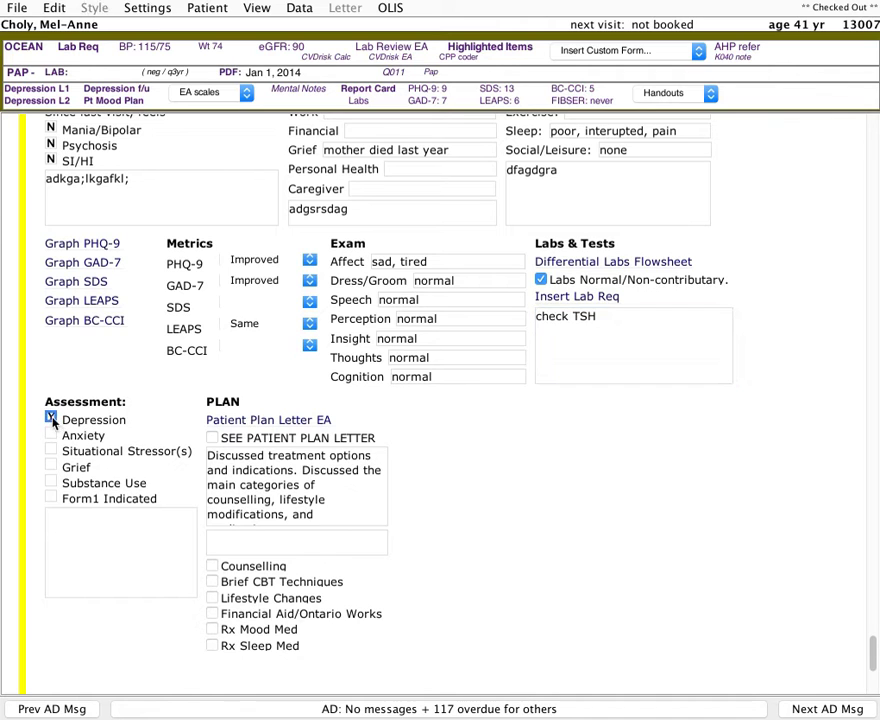
click(51, 483)
click(51, 483)
click(51, 499)
click(99, 524)
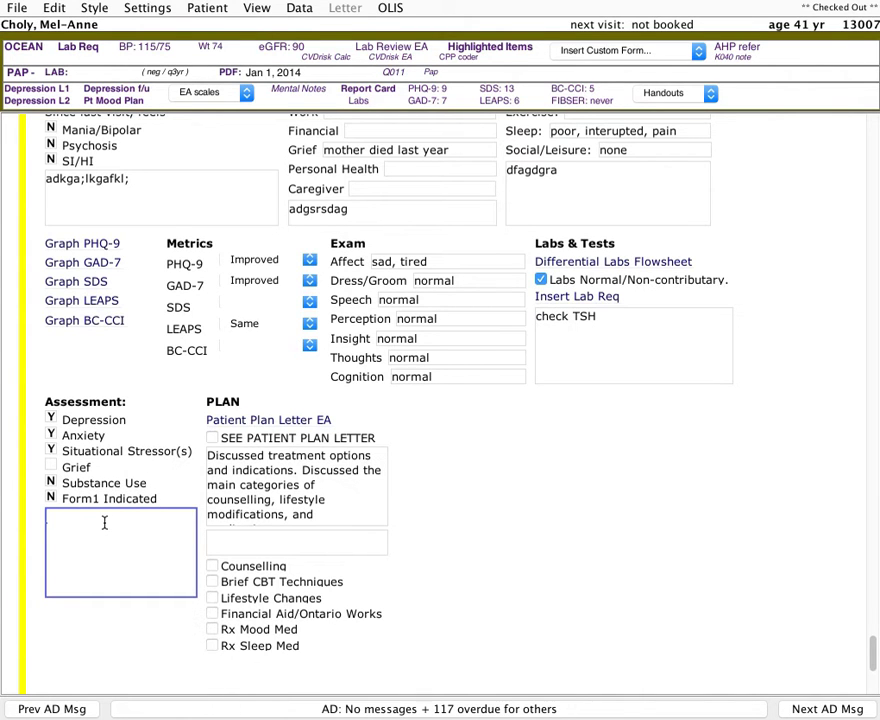
text(karglkhr)
scroll(284, 430, down, 5)
scroll(284, 431, down, 1)
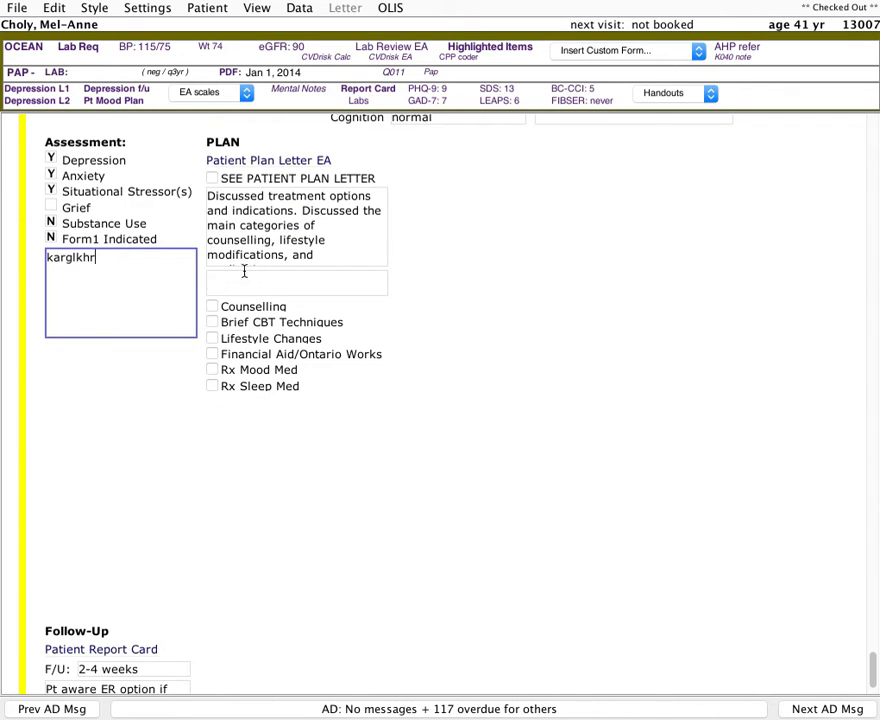
click(270, 227)
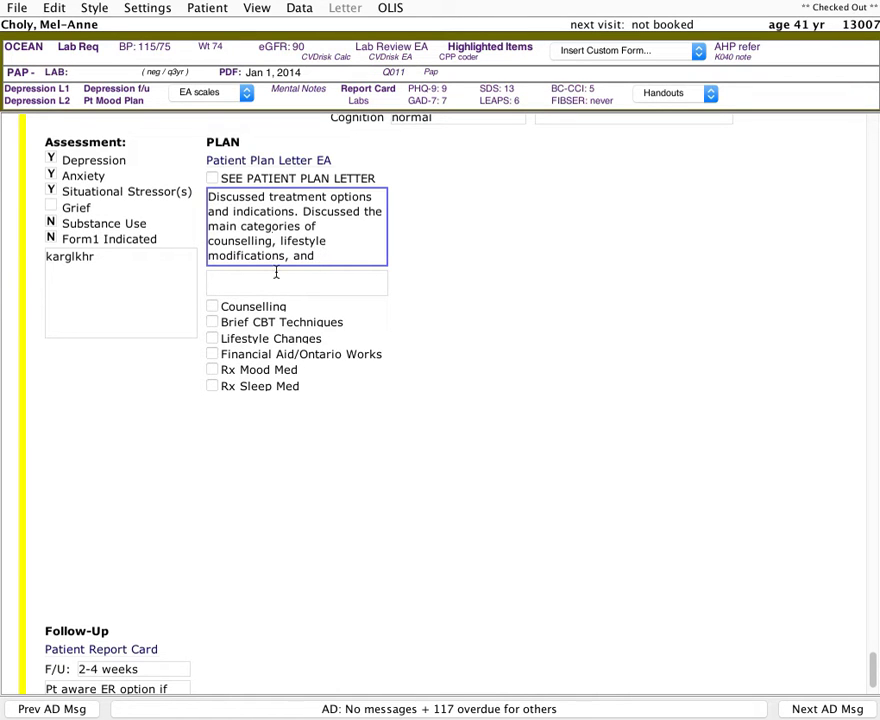
- Add Counselling to the plan with the 310-OPEN and CHFHT options
click(214, 309)
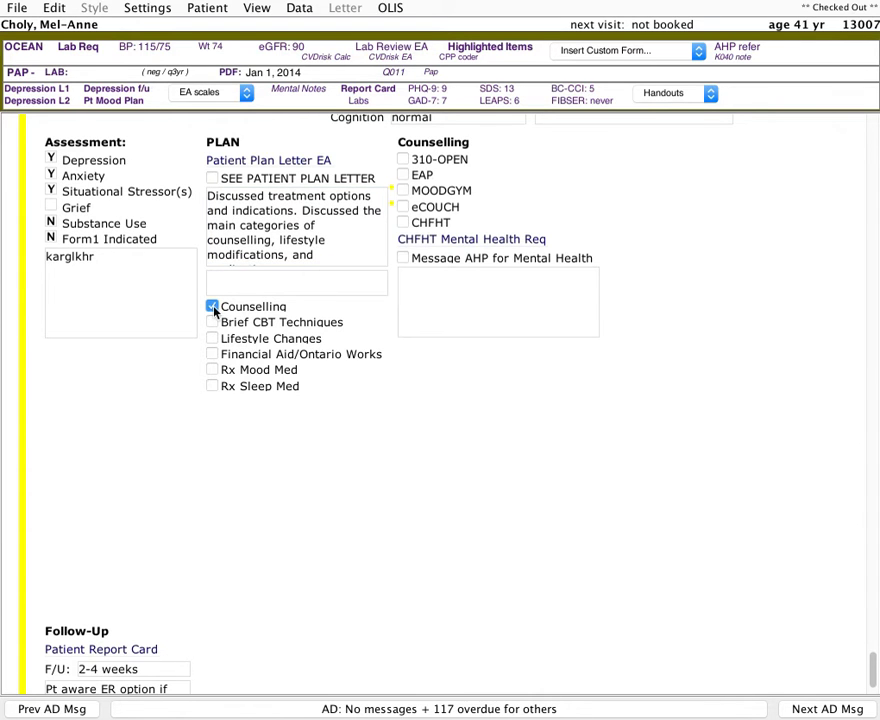
click(403, 160)
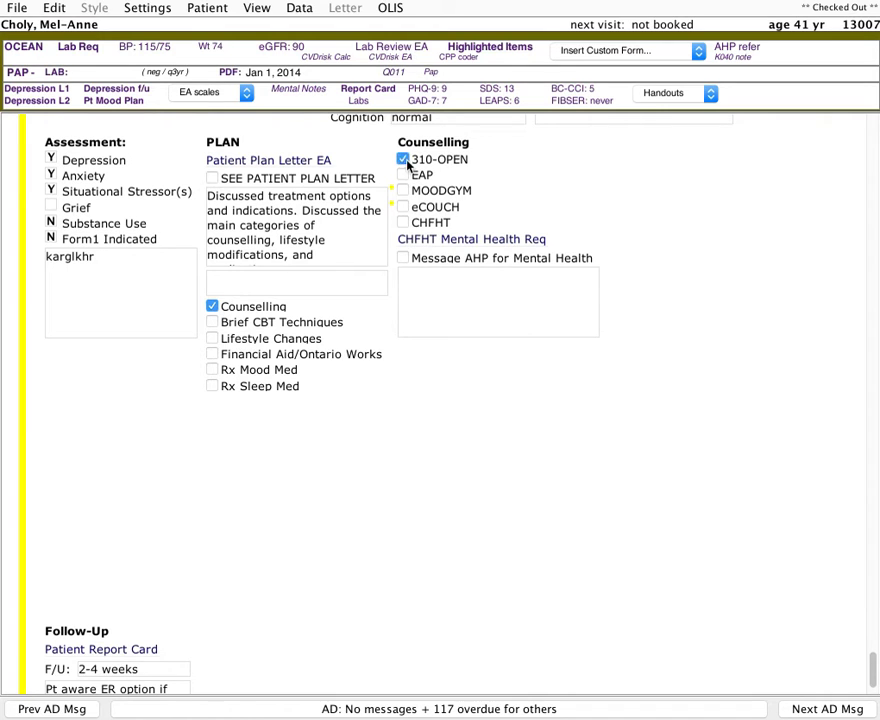
click(405, 224)
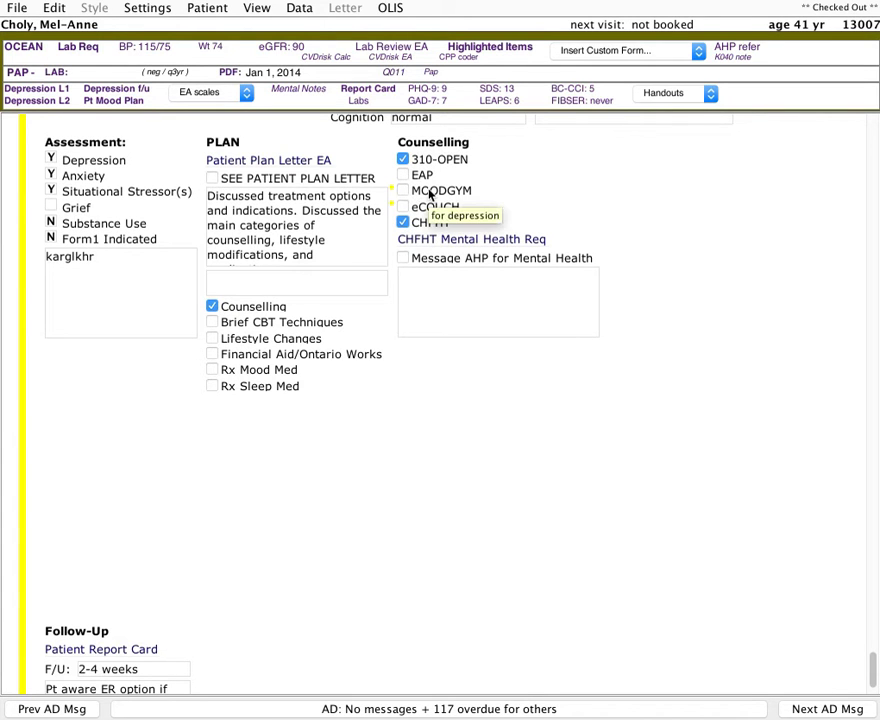
- Delete the CHFHT referral note and flag 'Message AHP for Mental Health'
click(445, 240)
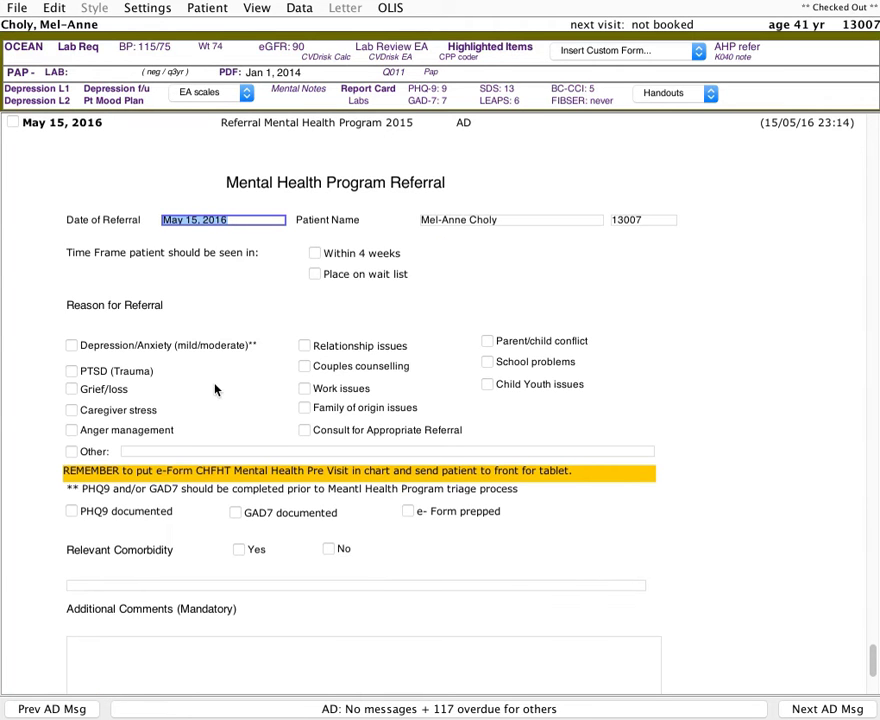
scroll(213, 428, up, 1)
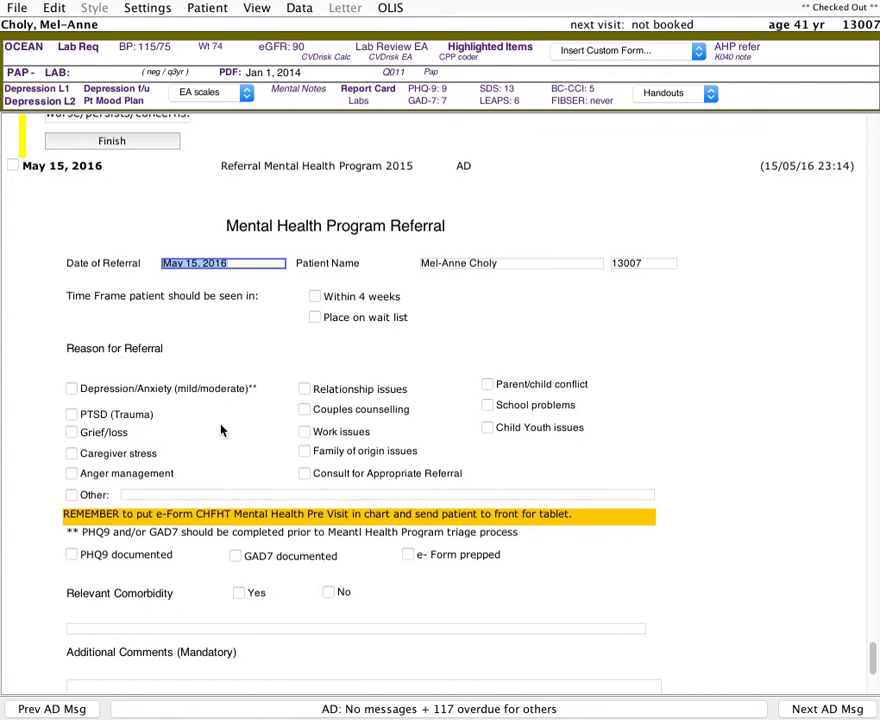
right_click(57, 170)
click(150, 417)
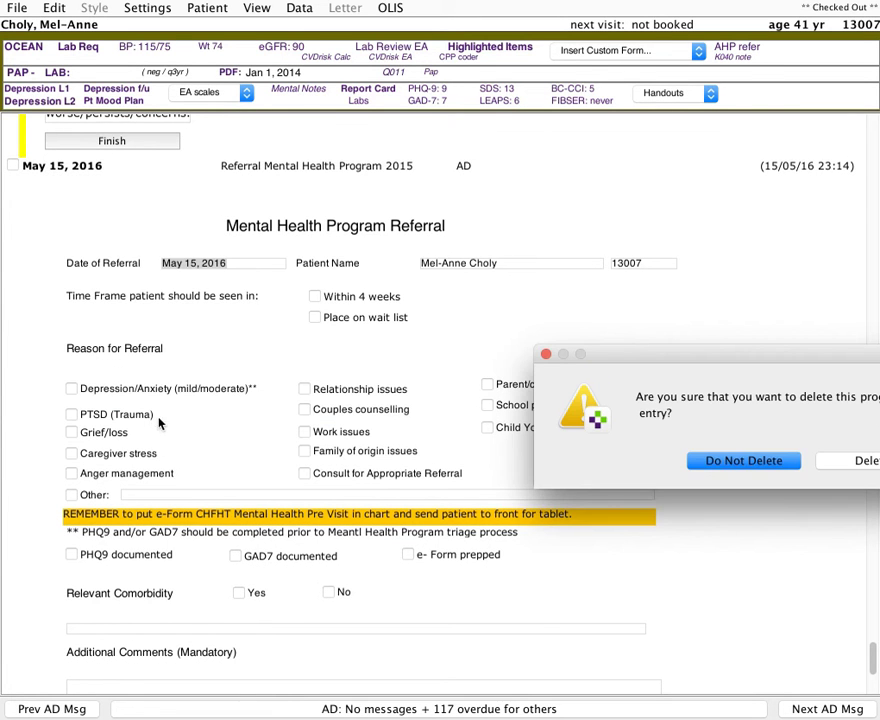
click(853, 480)
scroll(452, 428, up, 8)
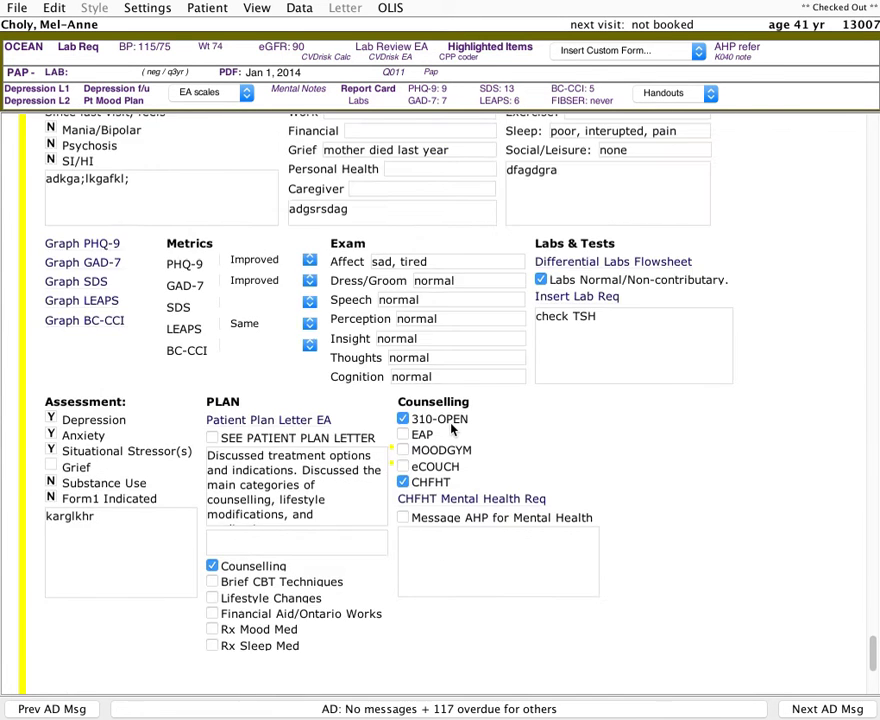
click(404, 517)
- Add Lifestyle Changes to the plan and glance at the depression exercise handout
scroll(502, 524, down, 5)
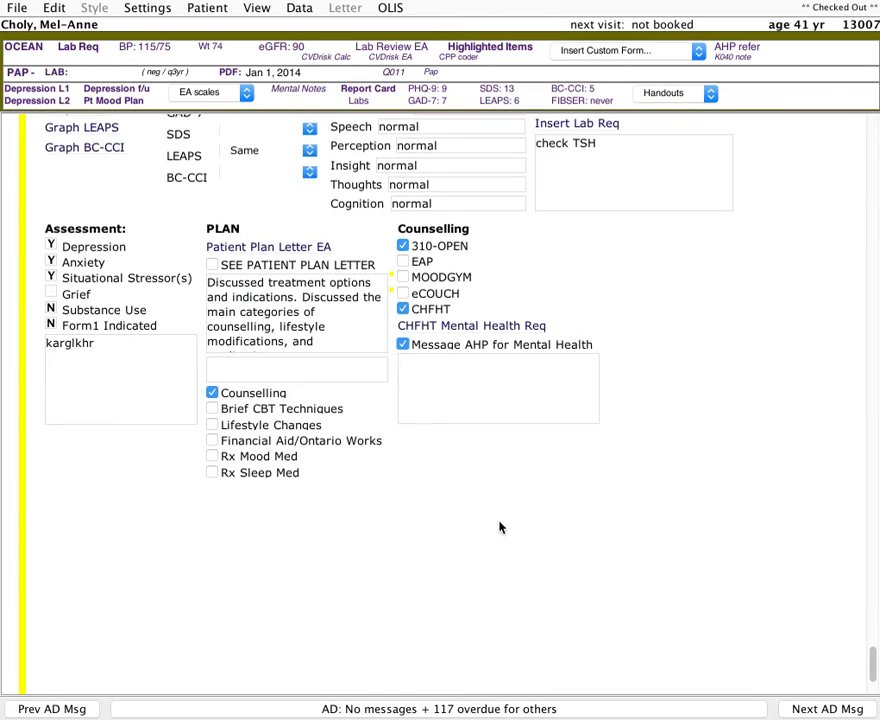
scroll(247, 524, down, 5)
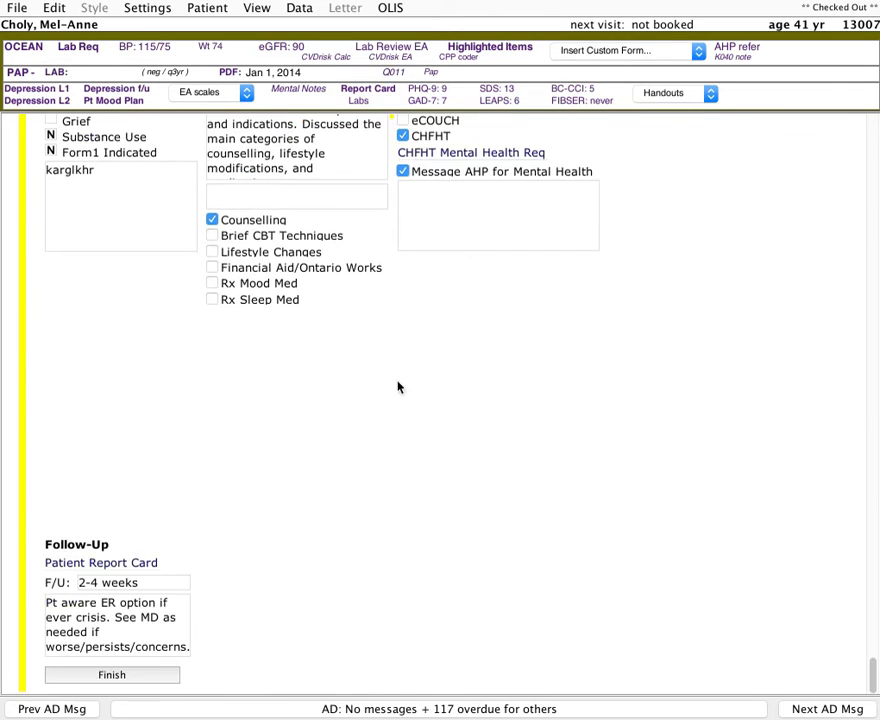
scroll(424, 447, up, 9)
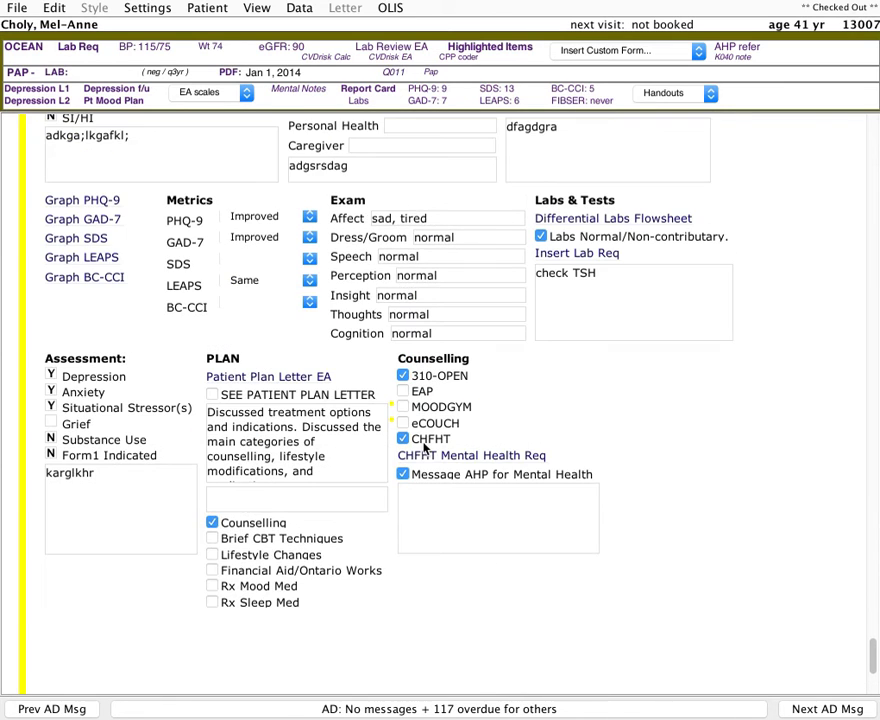
scroll(424, 447, down, 3)
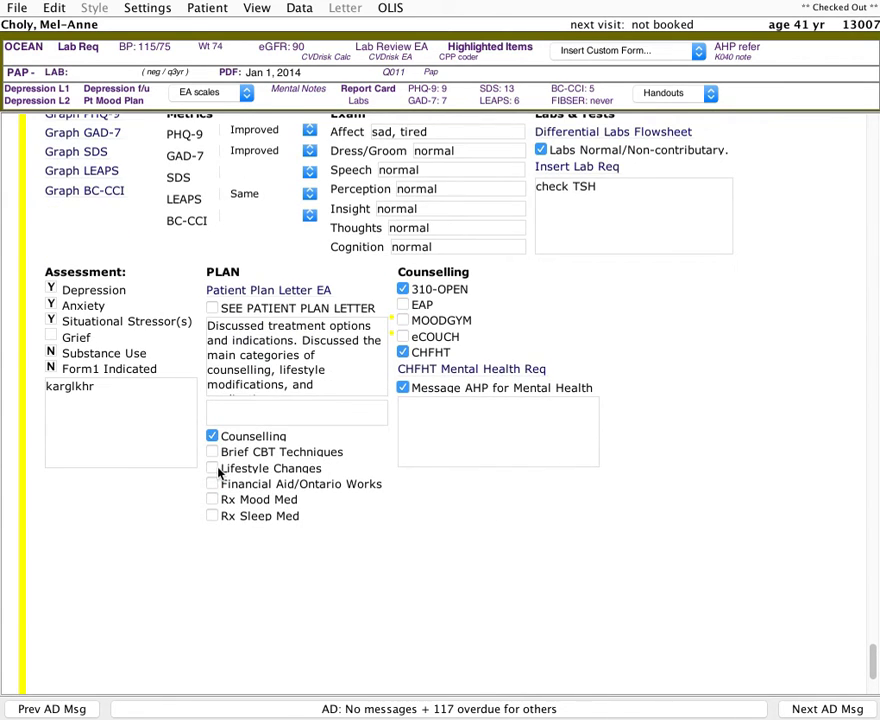
click(215, 469)
scroll(230, 468, down, 3)
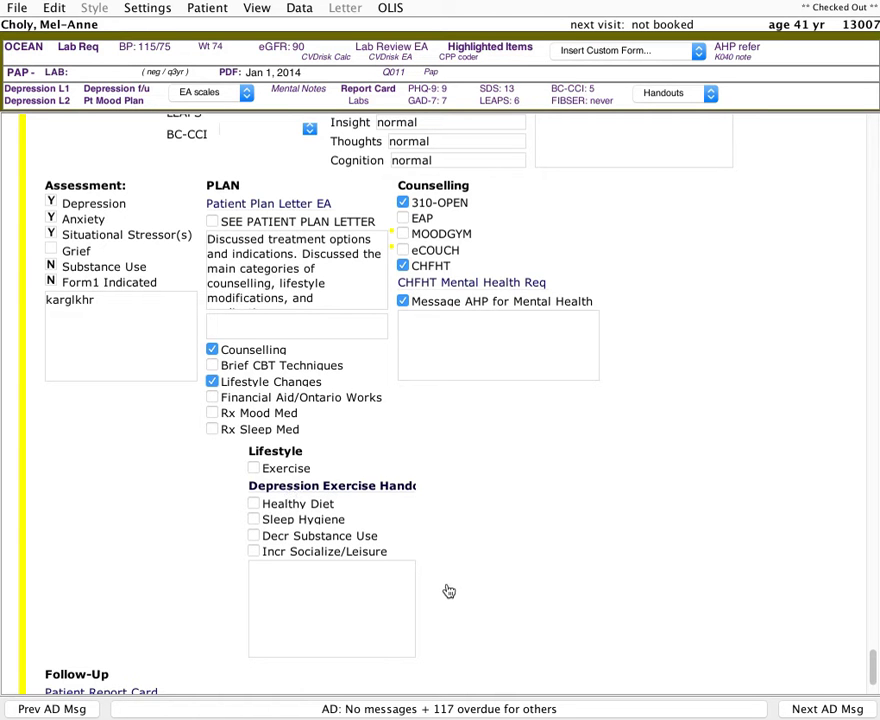
click(300, 485)
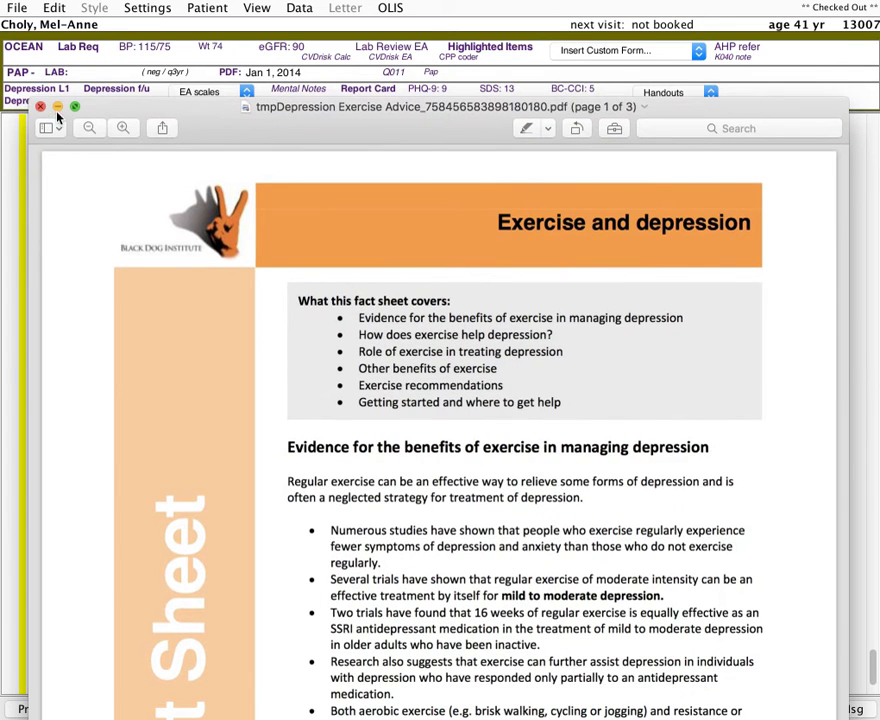
click(40, 106)
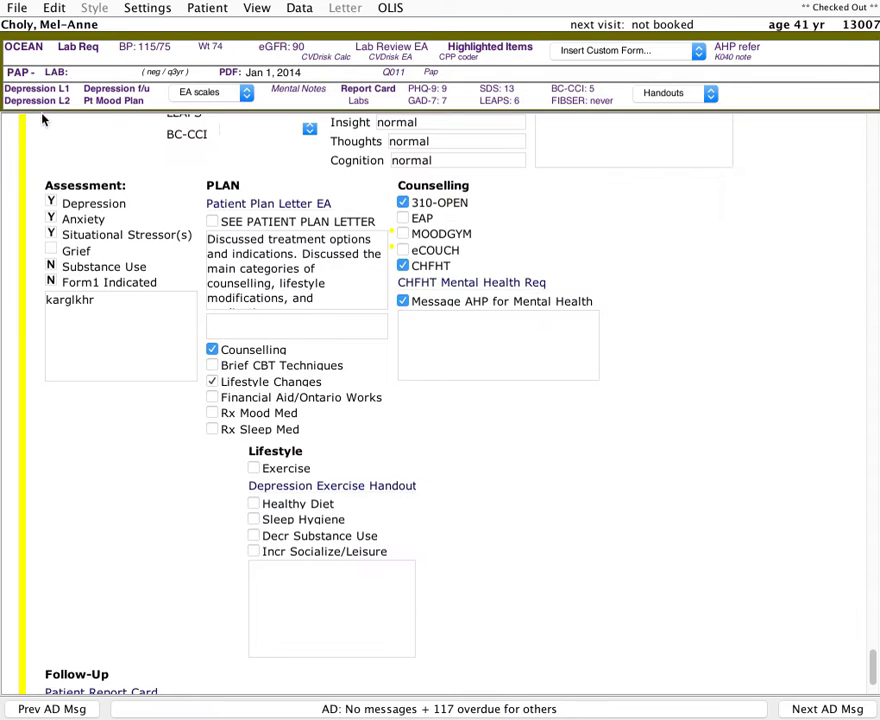
- Tick Exercise, Decr Substance Use, Incr Socialize/Leisure, and add Financial Aid/Ontario Works
click(254, 468)
click(254, 536)
click(254, 551)
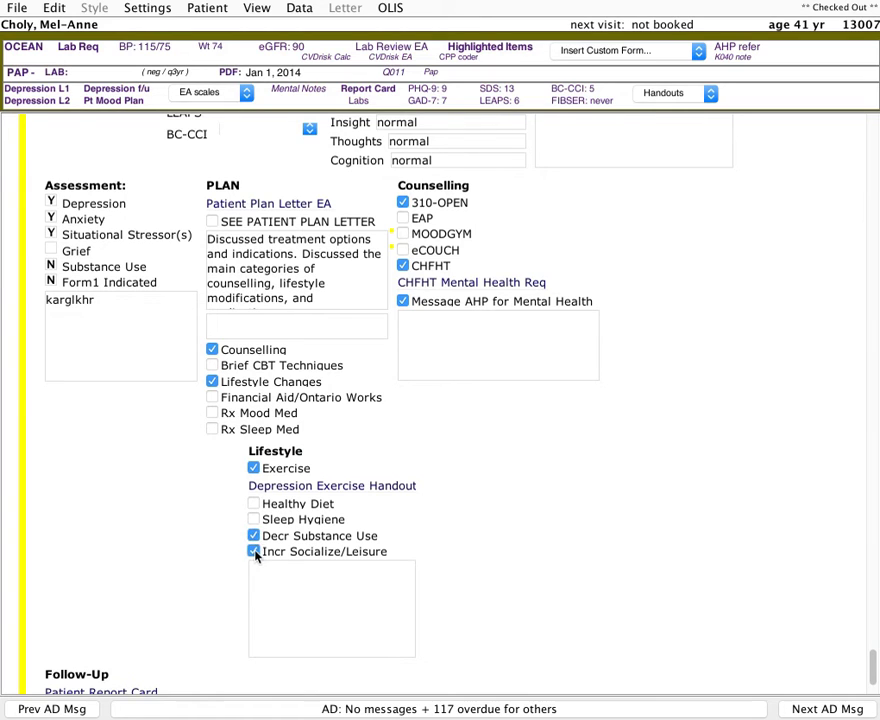
click(214, 399)
- Add Rx Mood Med with Citalopram and SSRI/SNRI med advice marked as given
click(212, 414)
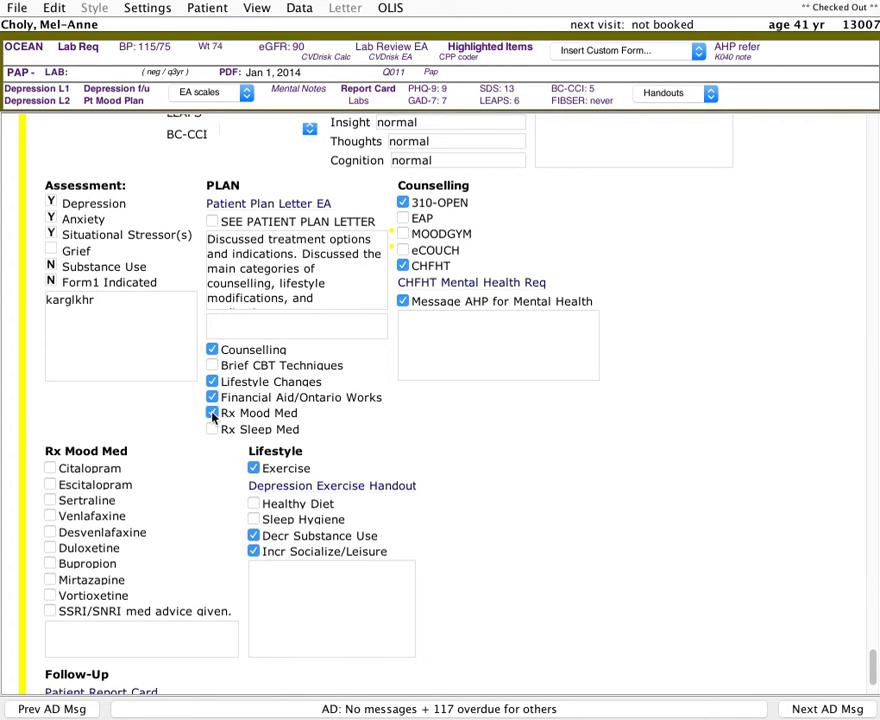
scroll(100, 380, down, 3)
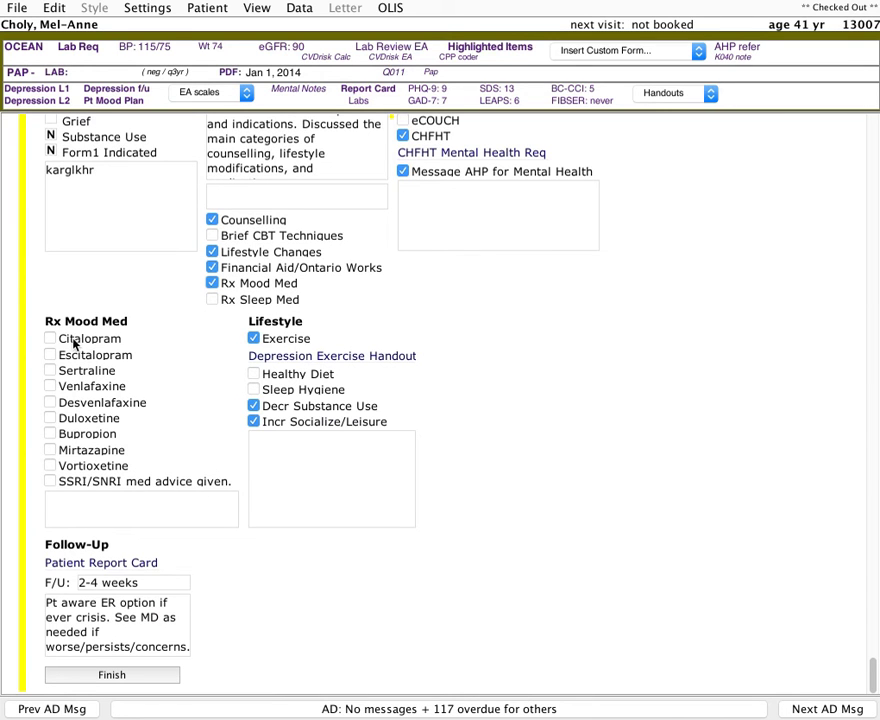
click(73, 342)
click(91, 485)
click(50, 482)
click(51, 482)
- Add Rx Sleep Med to the plan, limited to Max NMT 5 dose/wk
click(211, 300)
scroll(530, 300, up, 5)
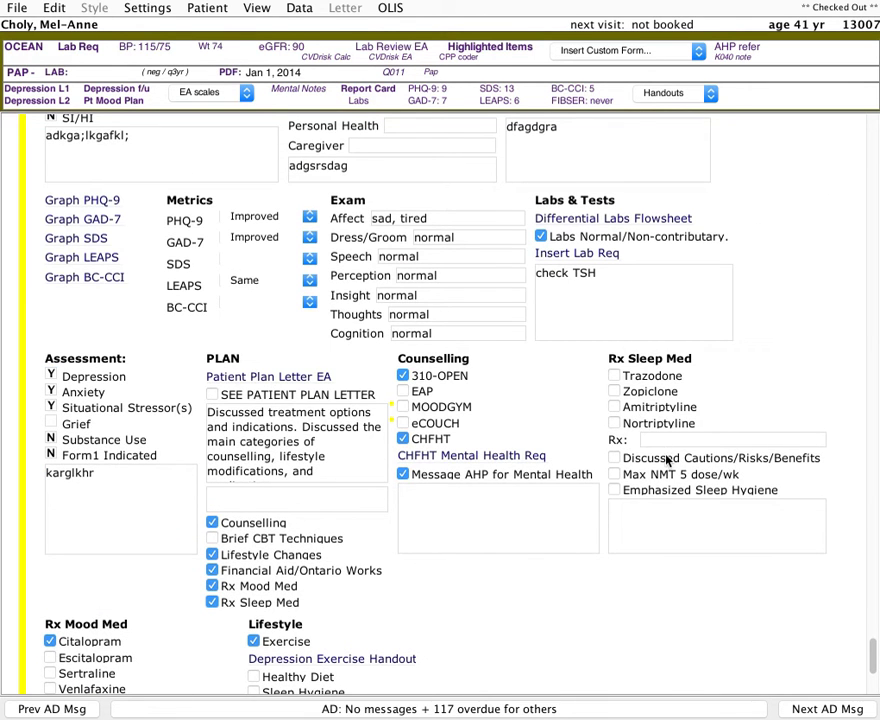
scroll(666, 465, down, 3)
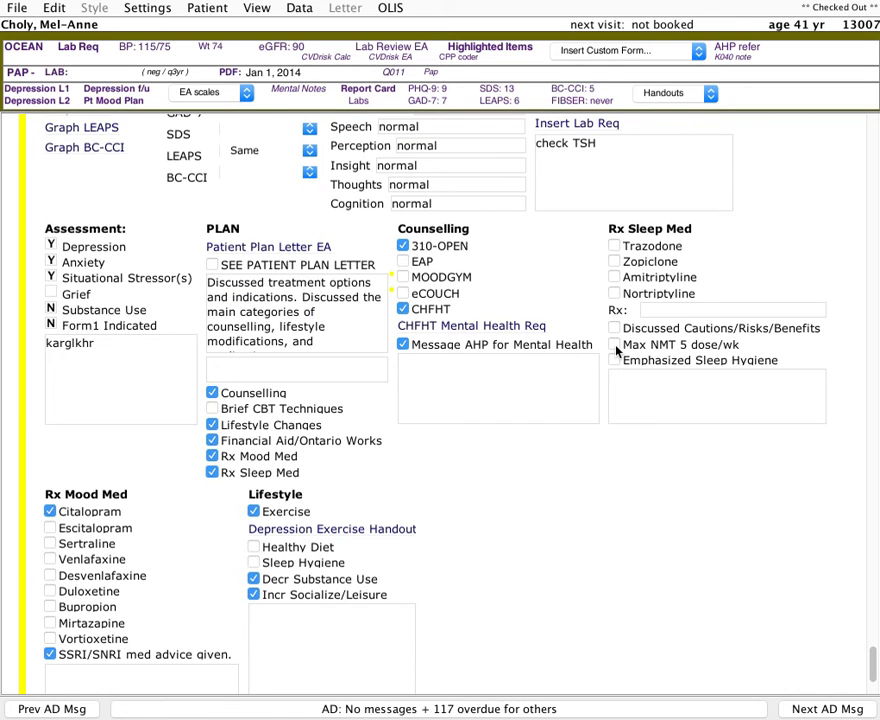
scroll(617, 349, down, 2)
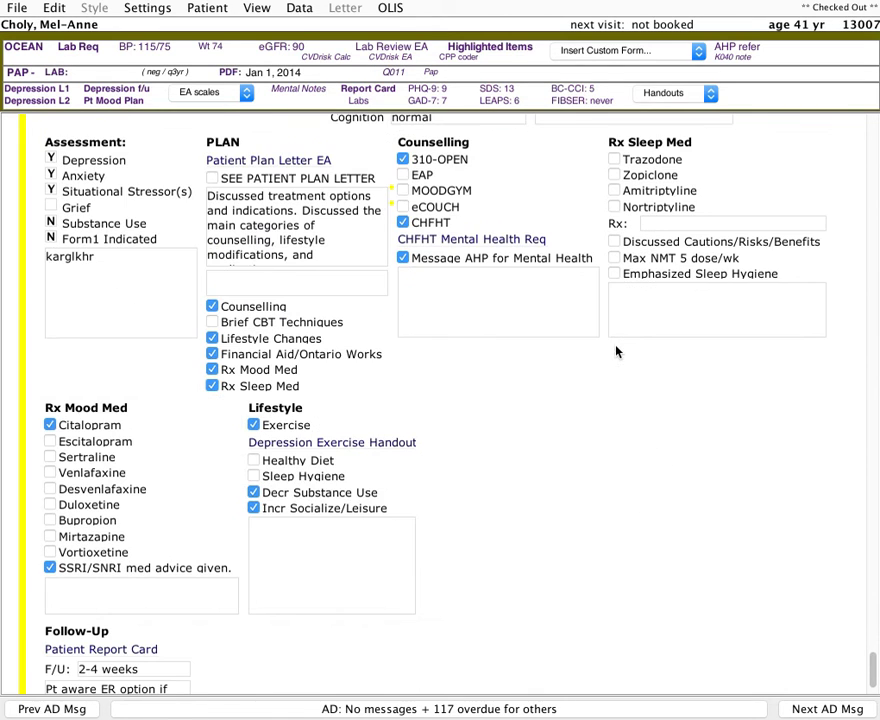
click(615, 258)
scroll(465, 350, down, 2)
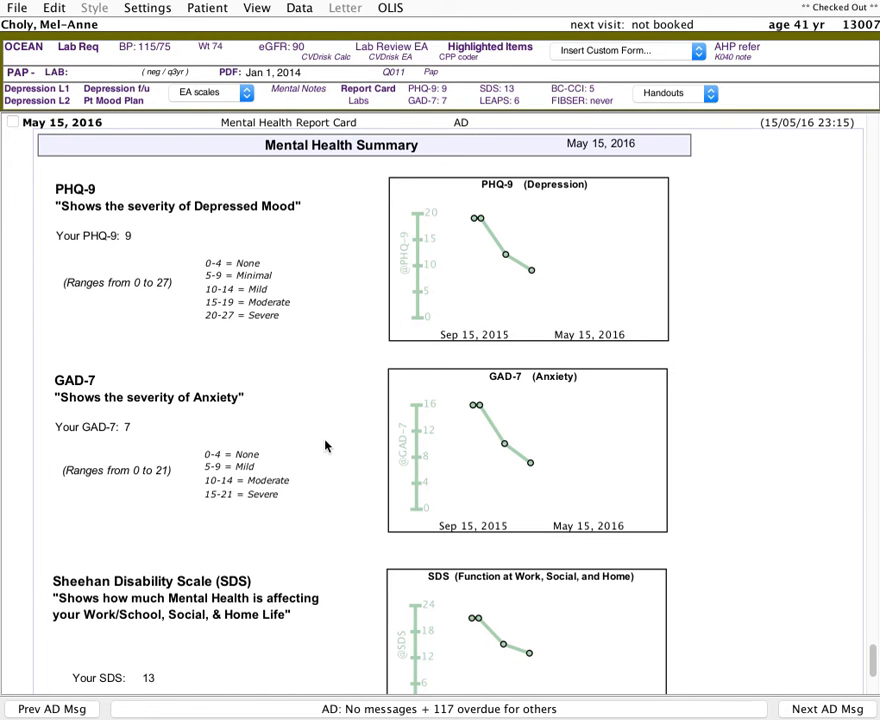
- Review the report card's PHQ-9, GAD-7 and SDS charts, then open the note's actions menu
scroll(325, 445, down, 3)
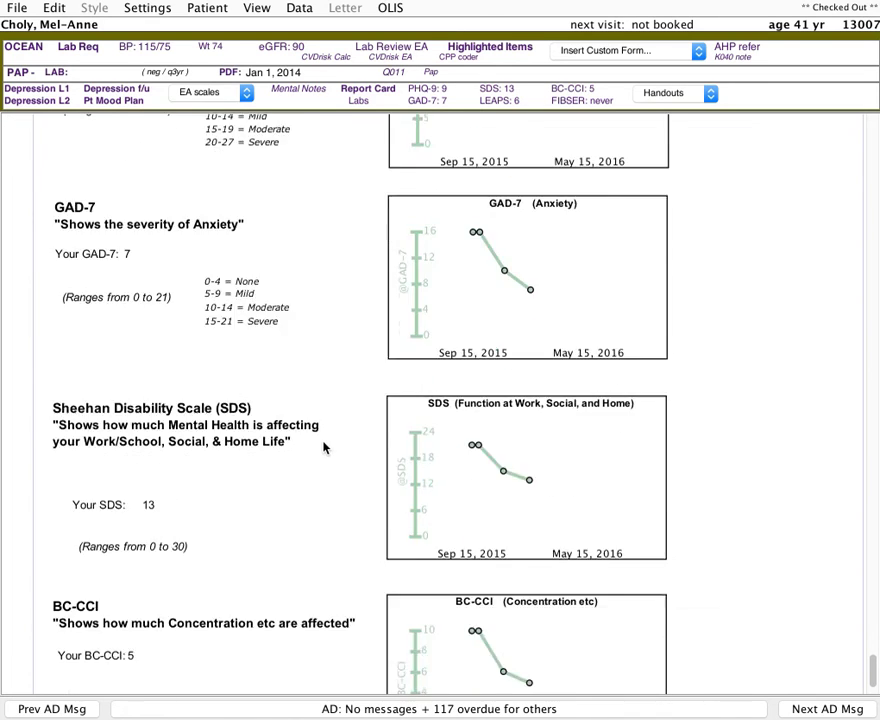
scroll(325, 445, up, 4)
scroll(325, 447, down, 1)
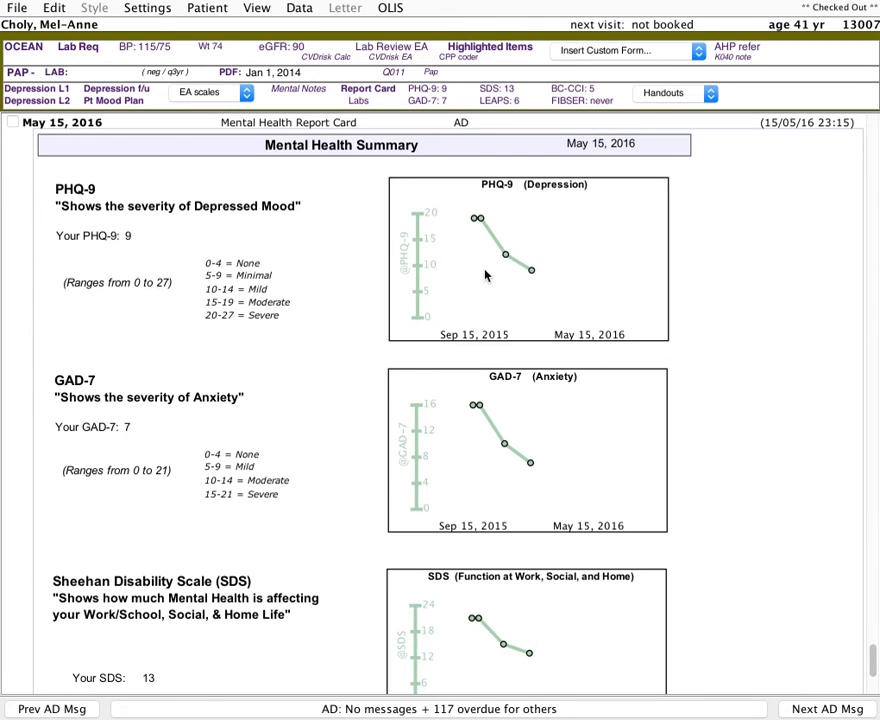
scroll(383, 298, down, 4)
scroll(400, 350, up, 5)
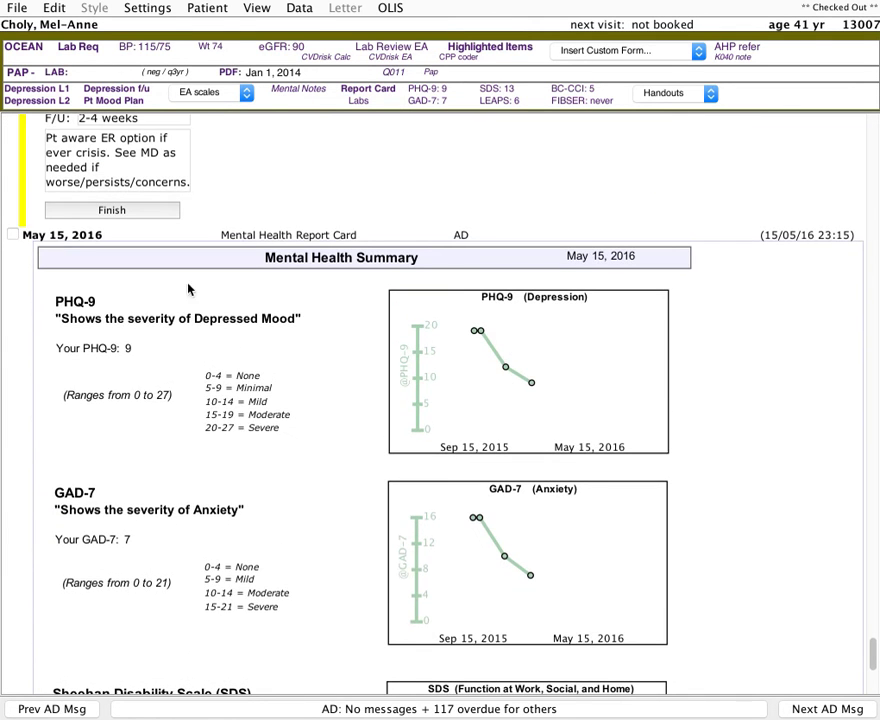
right_click(63, 243)
- Delete the Mental Health Report Card note and answer the confirmation
click(112, 483)
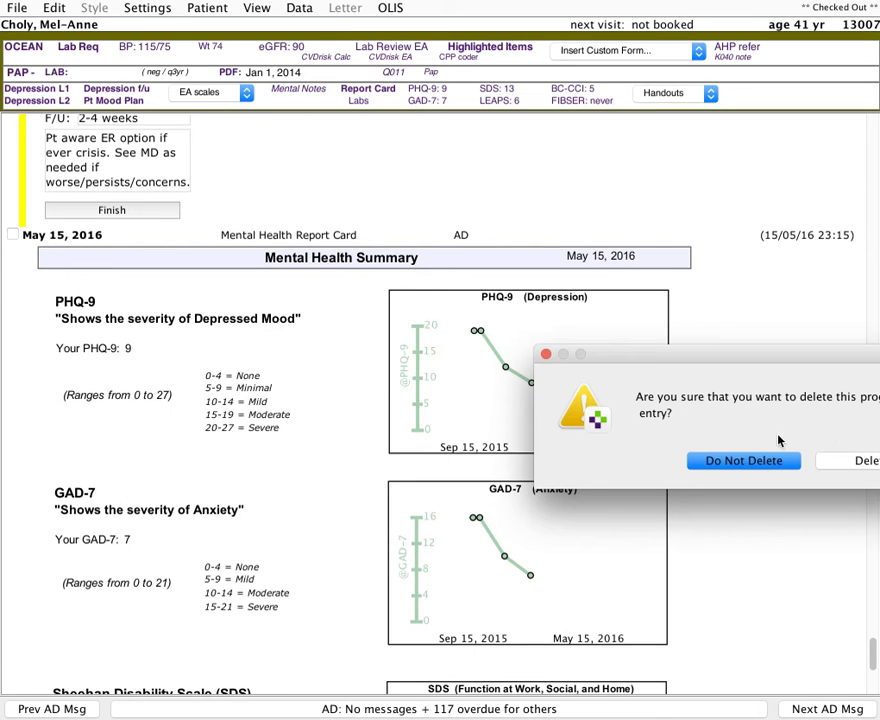
click(846, 466)
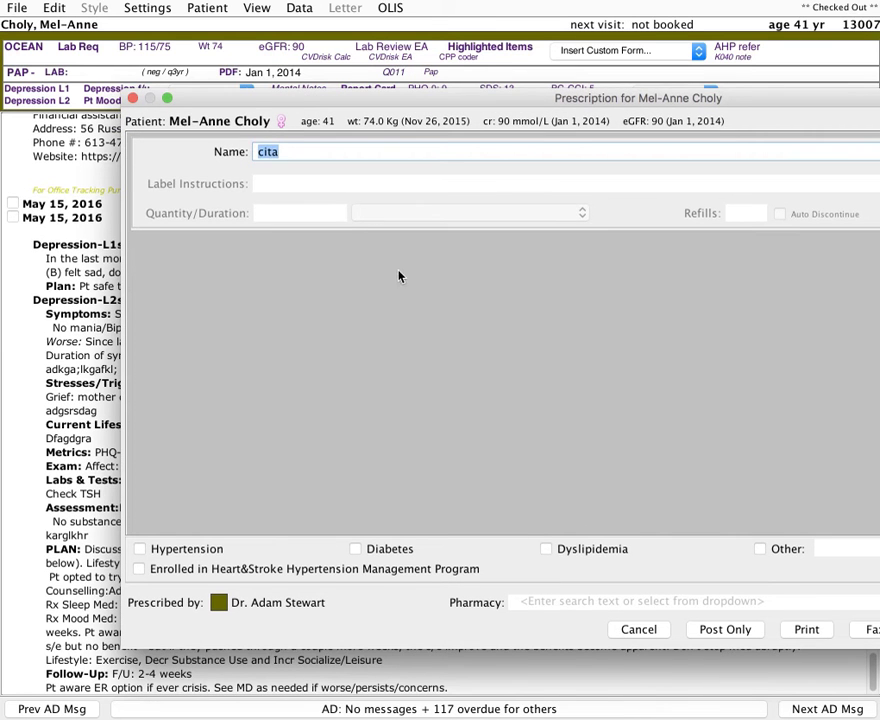
- Cancel the citalopram prescription and archive the AHP mental health referral message to the chart
key(Return)
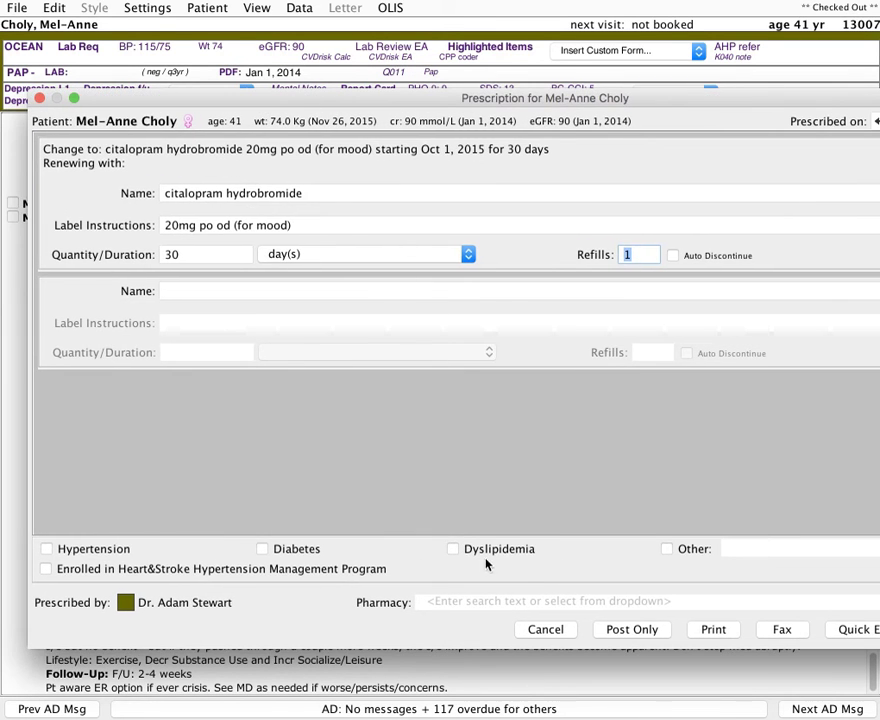
click(568, 630)
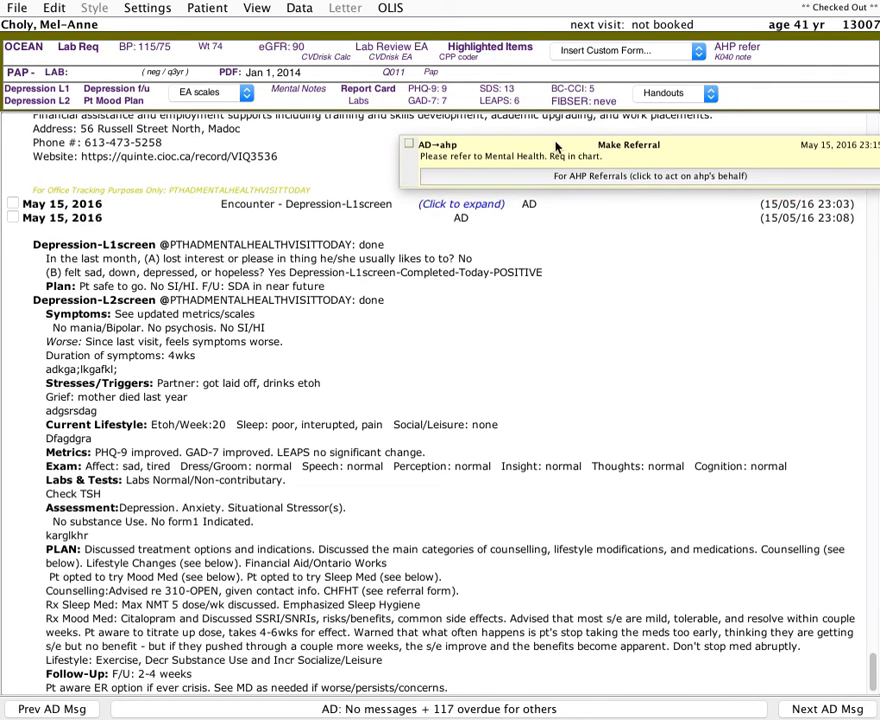
click(471, 183)
click(477, 178)
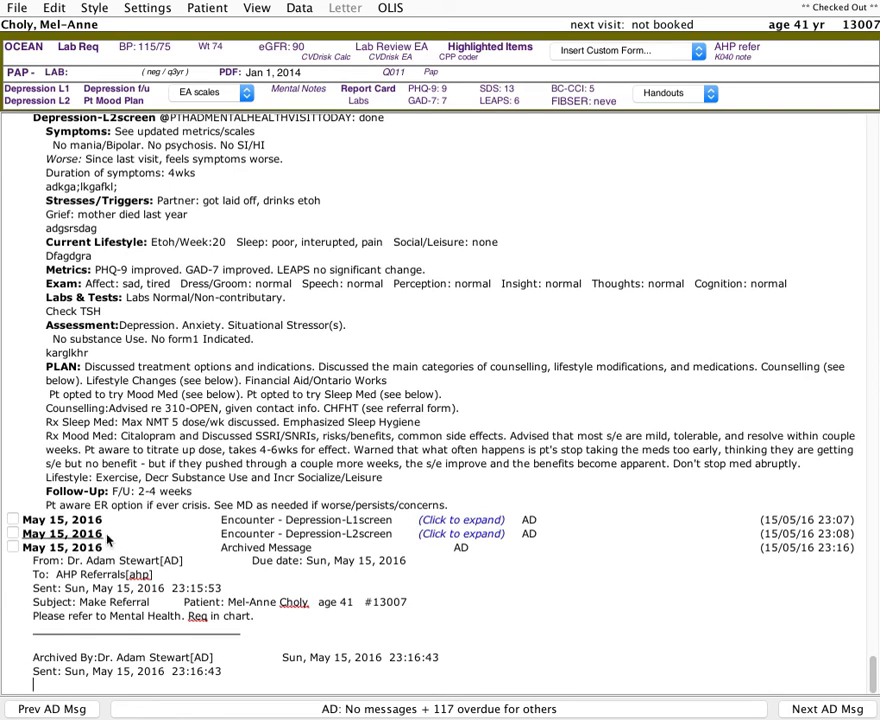
scroll(179, 530, up, 5)
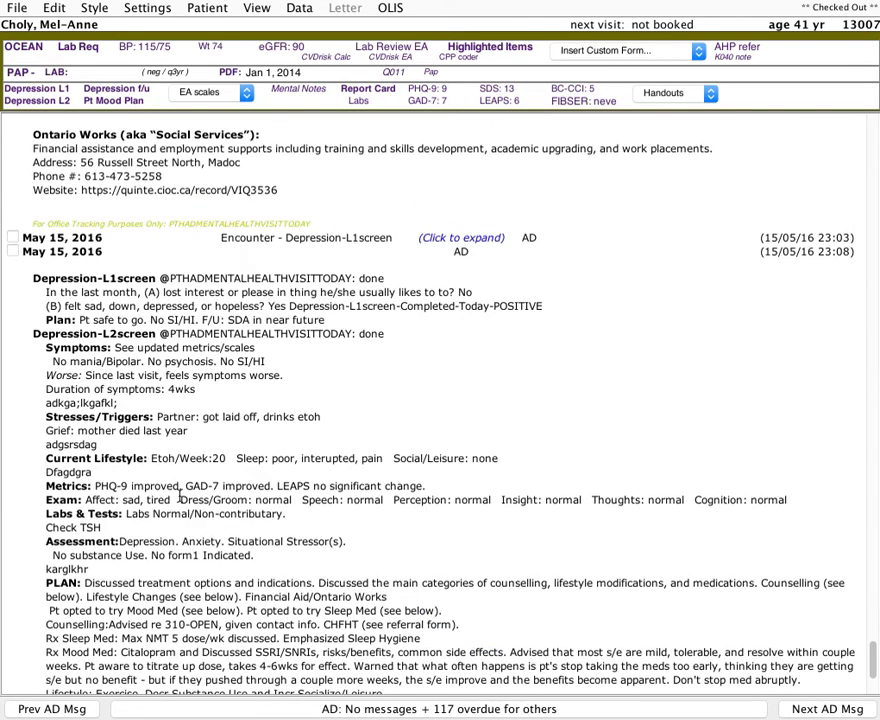
scroll(183, 520, up, 2)
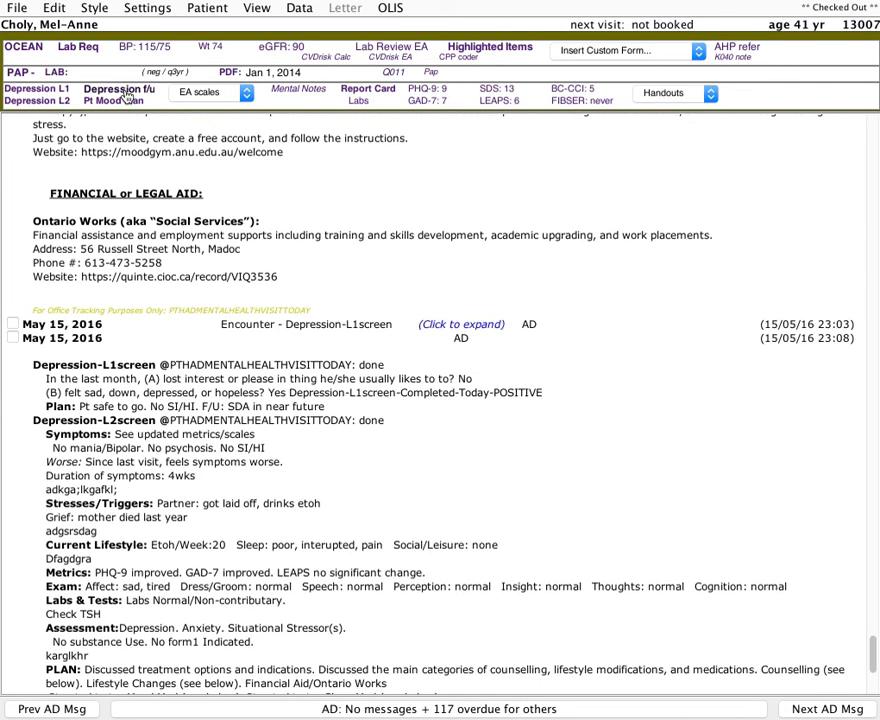
- Start a Depression Follow-up form: On mood med, Good help, Side Effects present
click(127, 91)
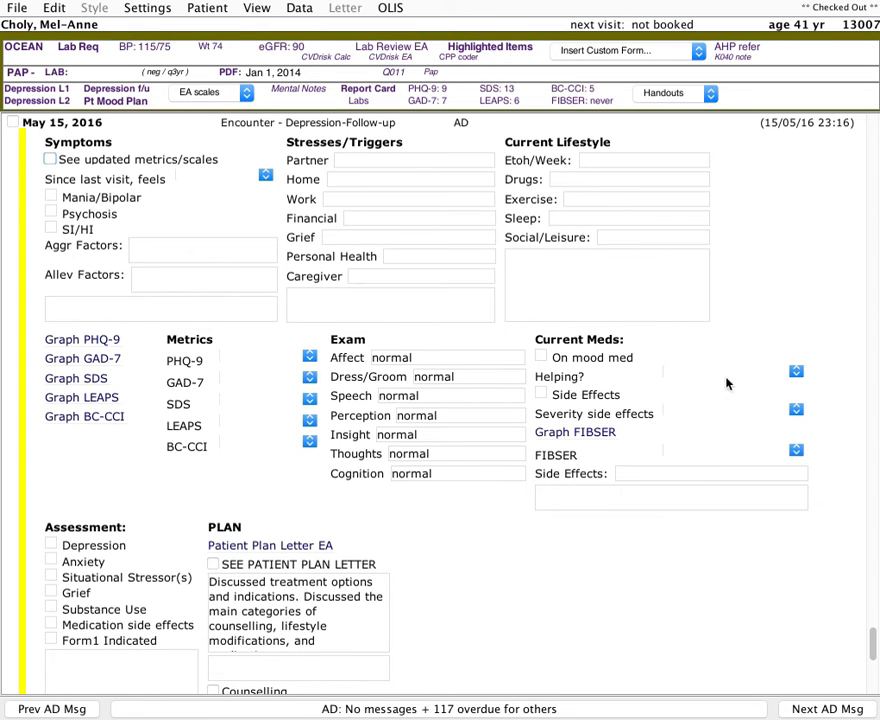
click(541, 357)
click(687, 371)
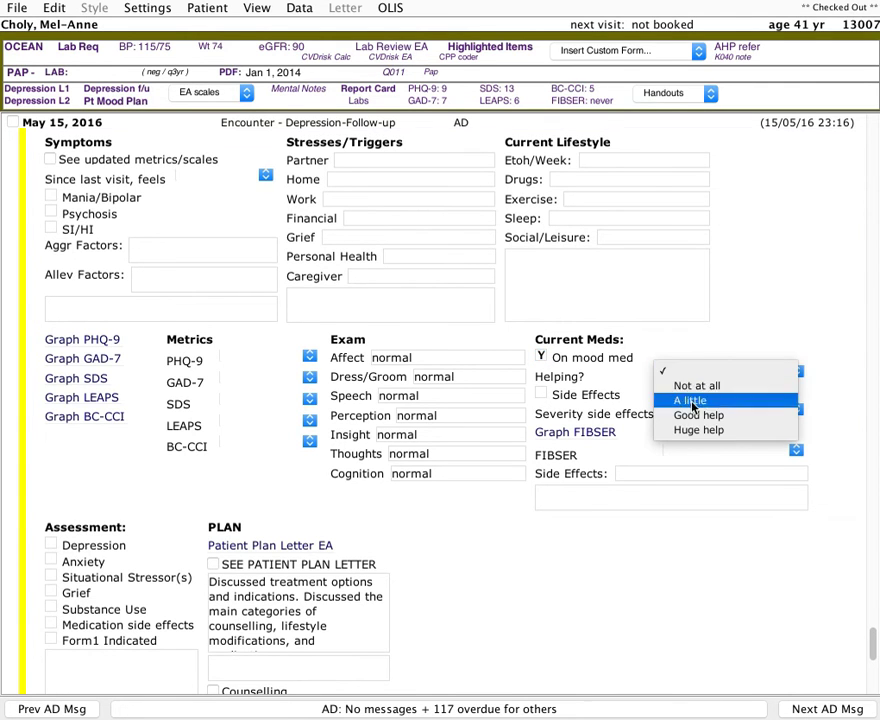
click(692, 414)
click(541, 394)
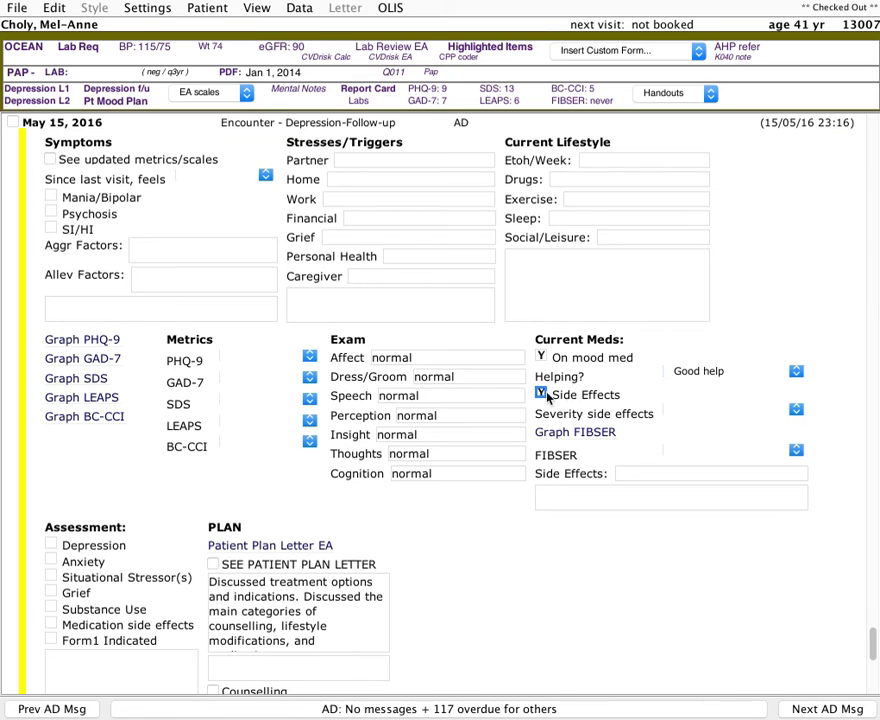
- Try the FIBSER graph, dismiss its no-points alert and close it
click(594, 440)
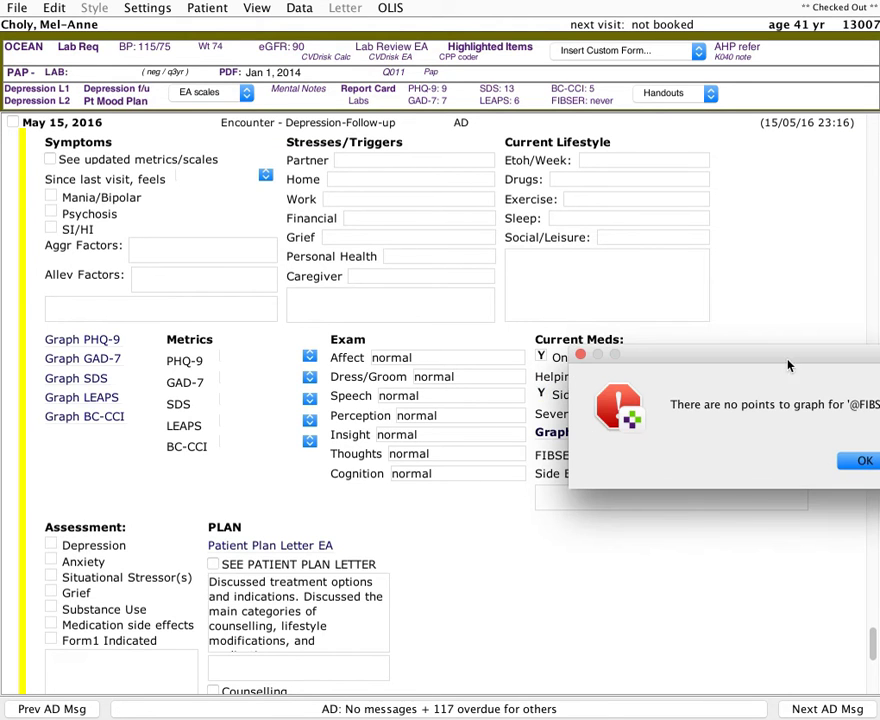
click(729, 455)
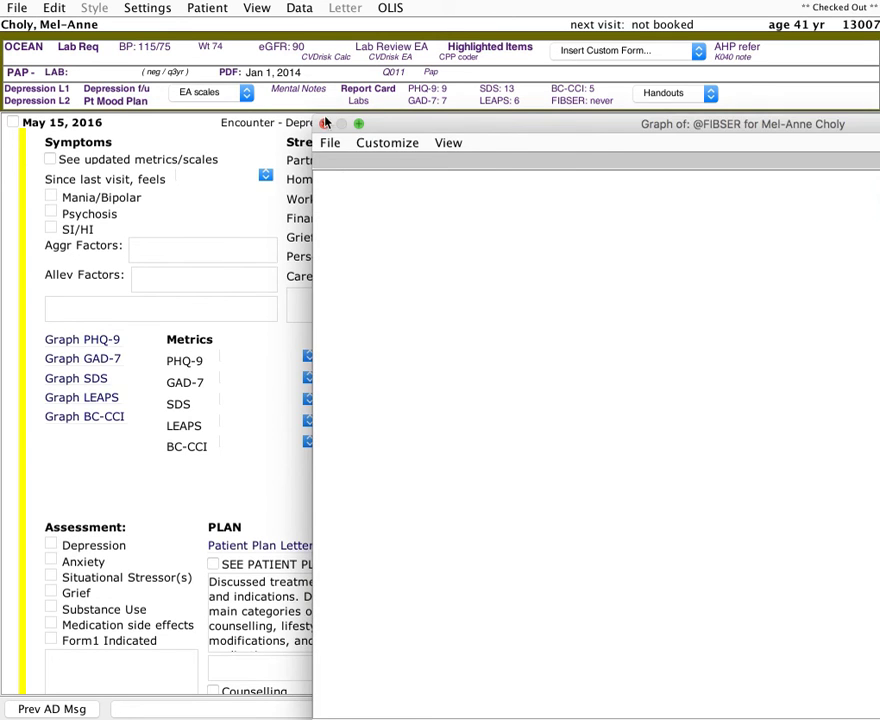
click(323, 122)
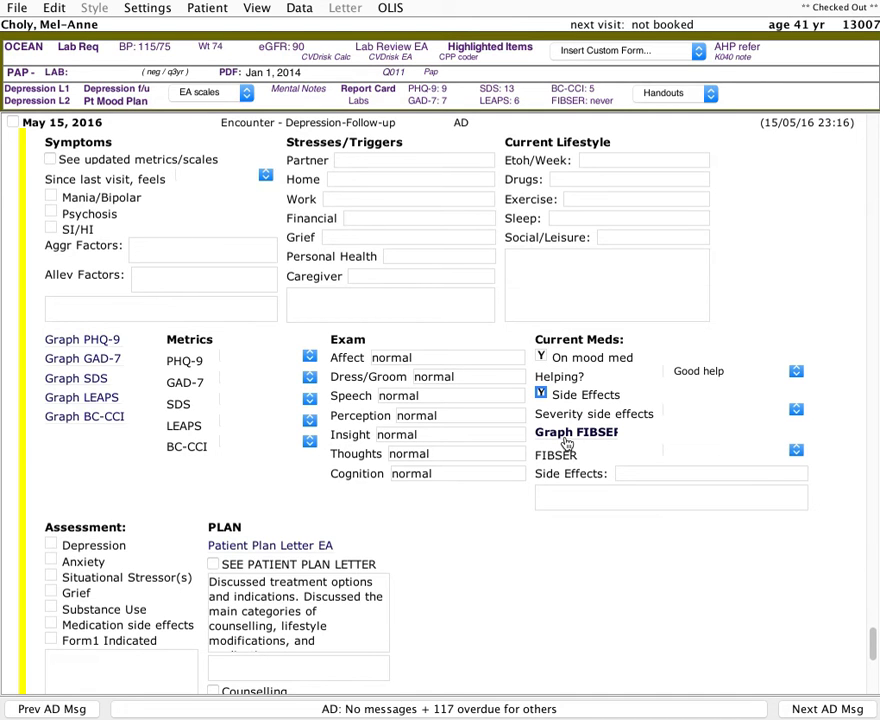
click(203, 93)
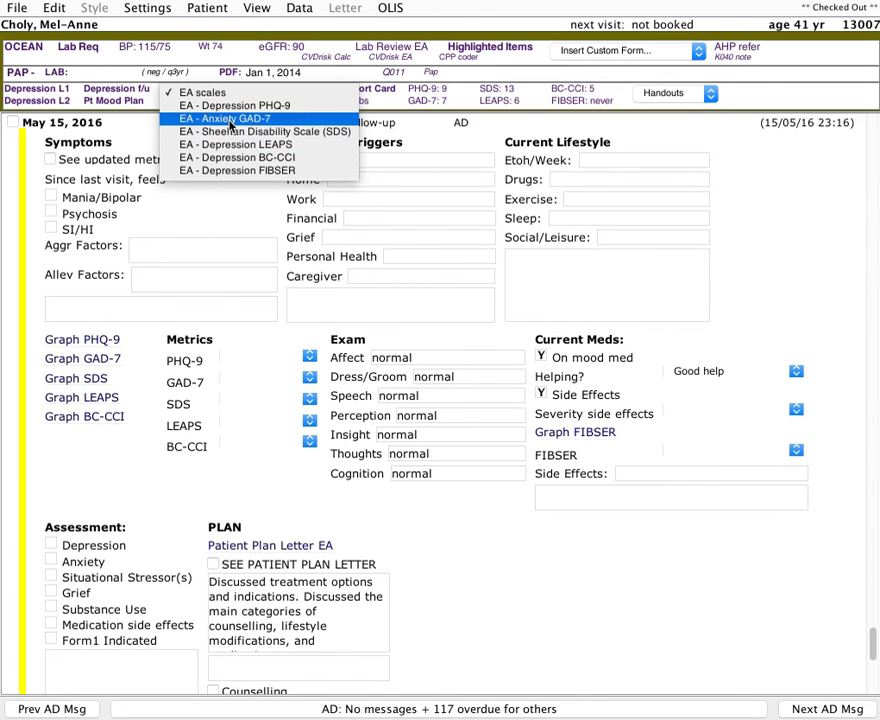
- Complete the Depression FIBSER form with 75% of time, Marked and Moderate, then view its graph
click(236, 172)
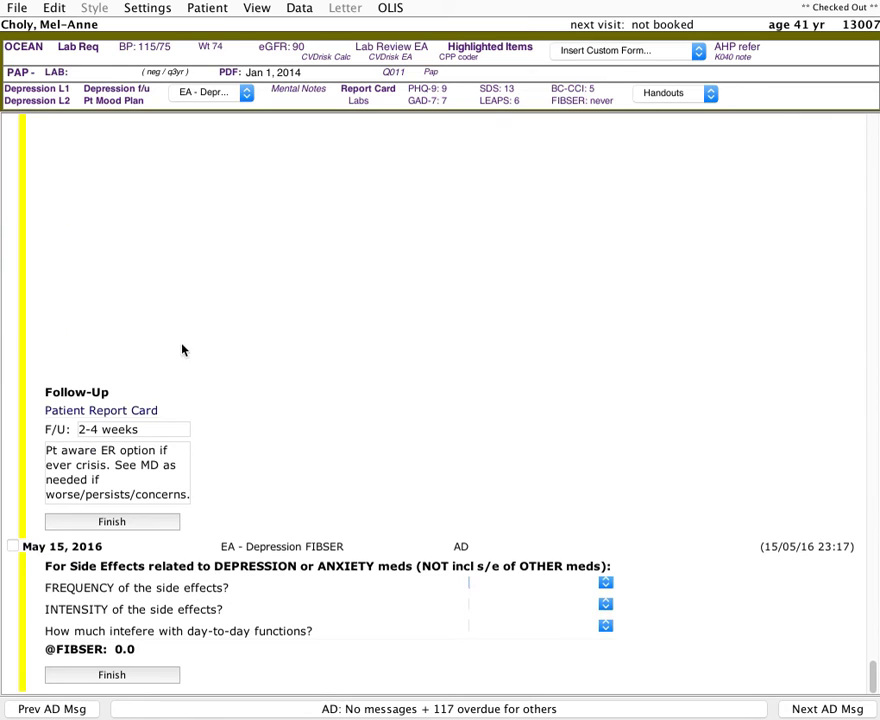
click(566, 584)
click(515, 655)
click(510, 605)
click(508, 677)
click(507, 628)
click(495, 683)
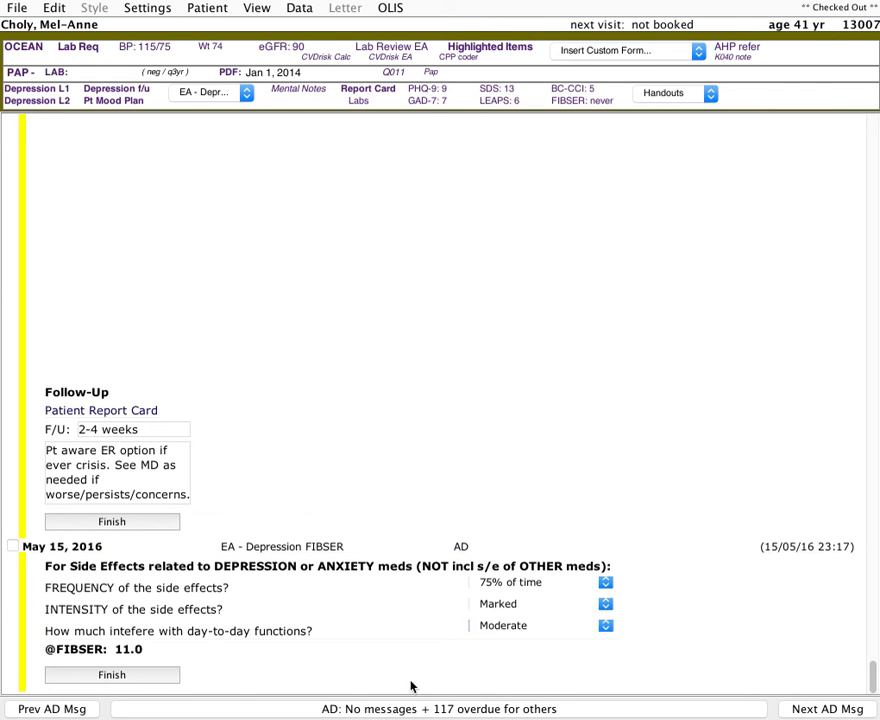
click(112, 675)
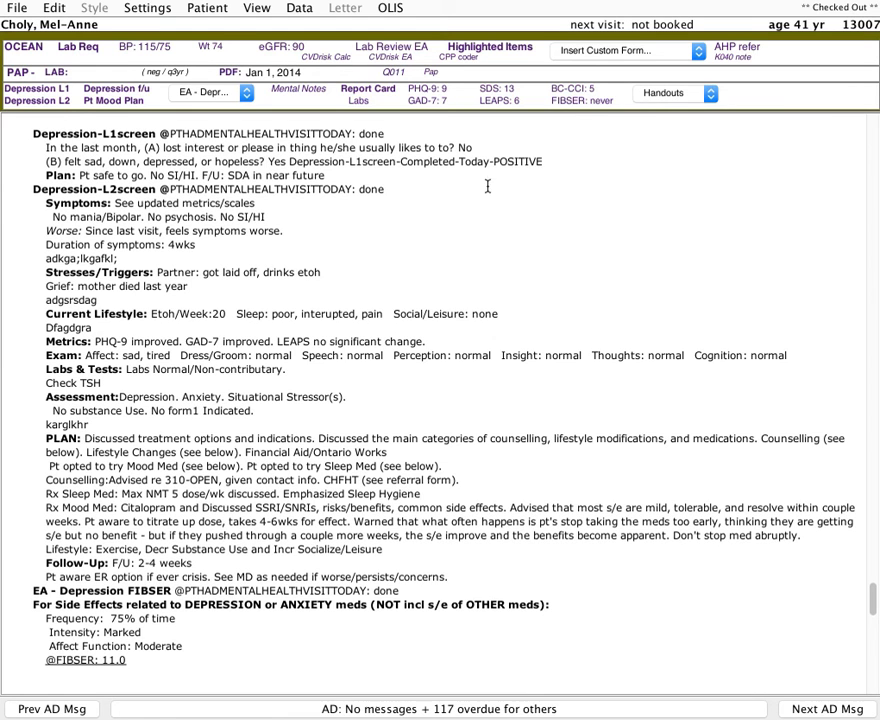
click(568, 101)
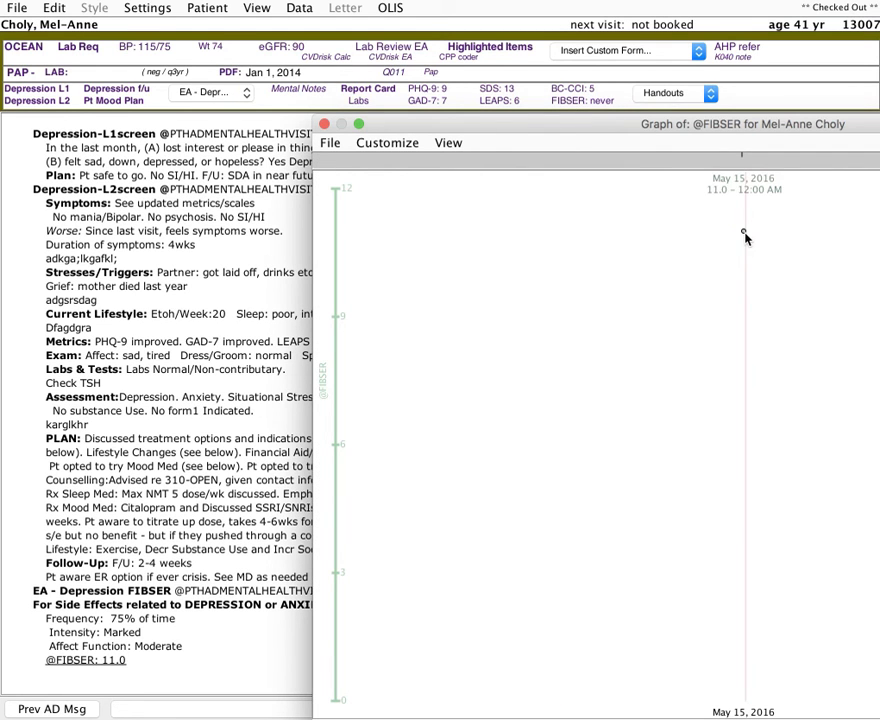
click(324, 125)
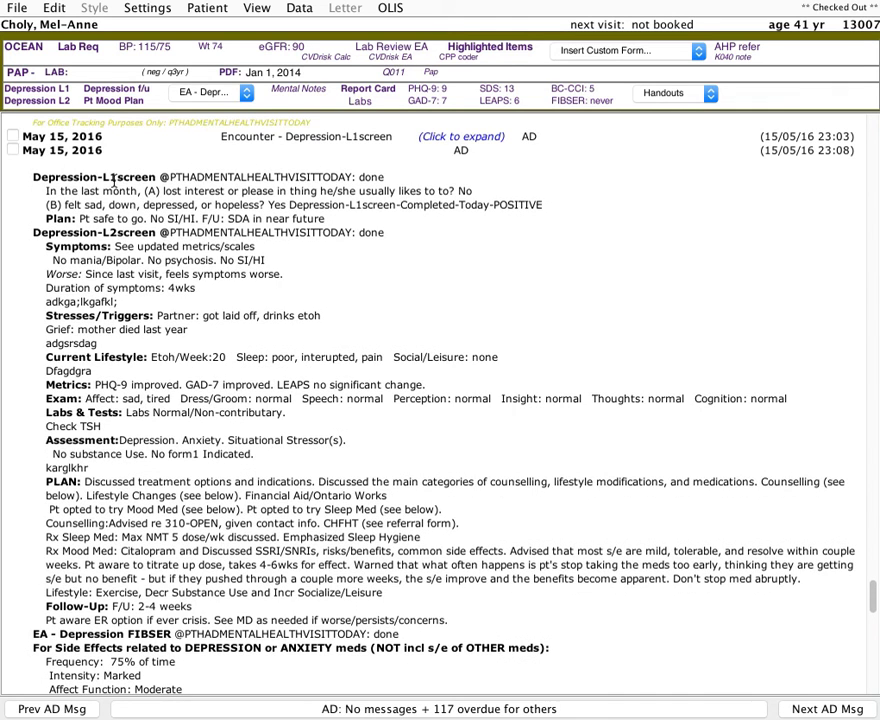
drag(44, 165, 654, 700)
scroll(403, 554, up, 10)
scroll(348, 492, down, 5)
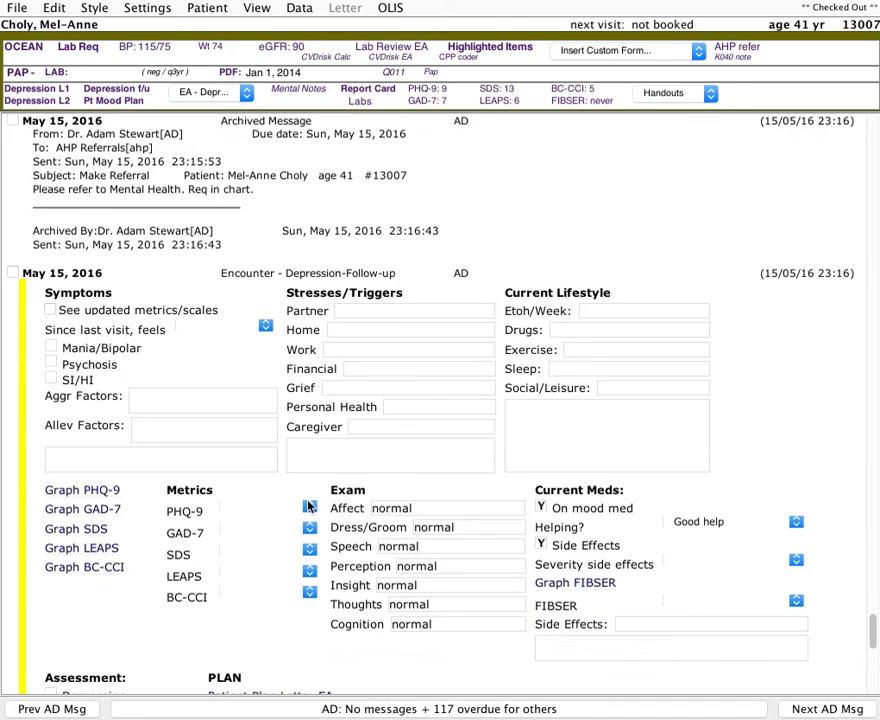
scroll(348, 492, down, 3)
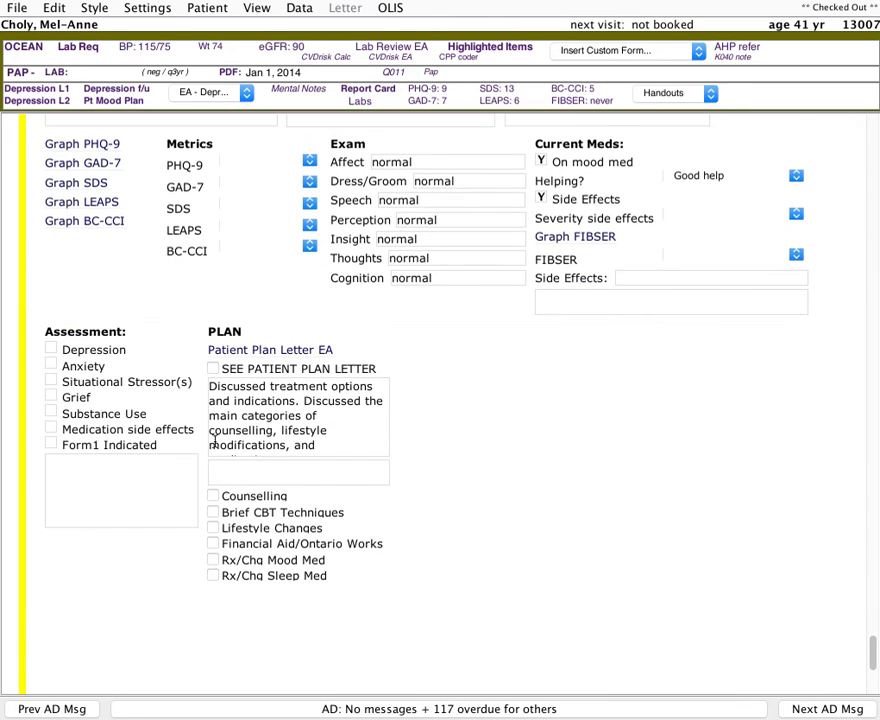
scroll(194, 388, down, 2)
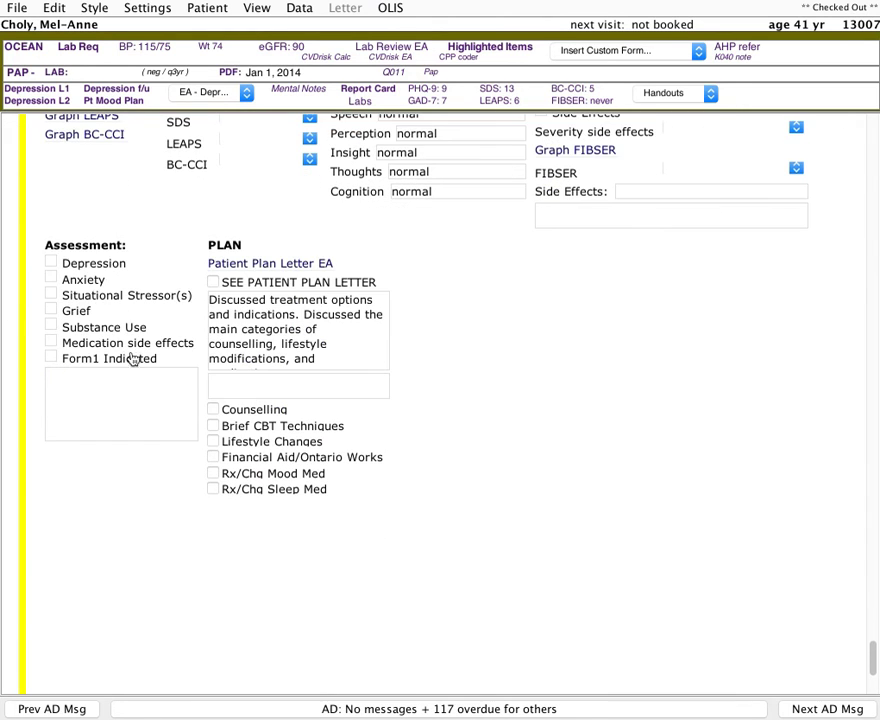
- Tick Rx/Chg Mood Med, SSRI/SNRI advice given and Rx/Chg Sleep Med in the plan
click(213, 473)
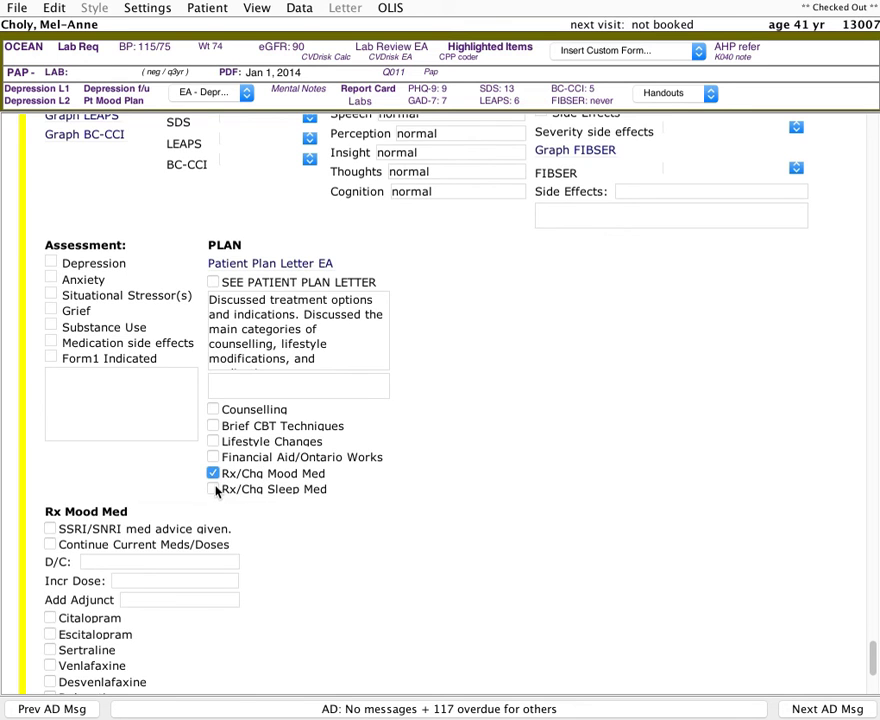
scroll(246, 486, down, 3)
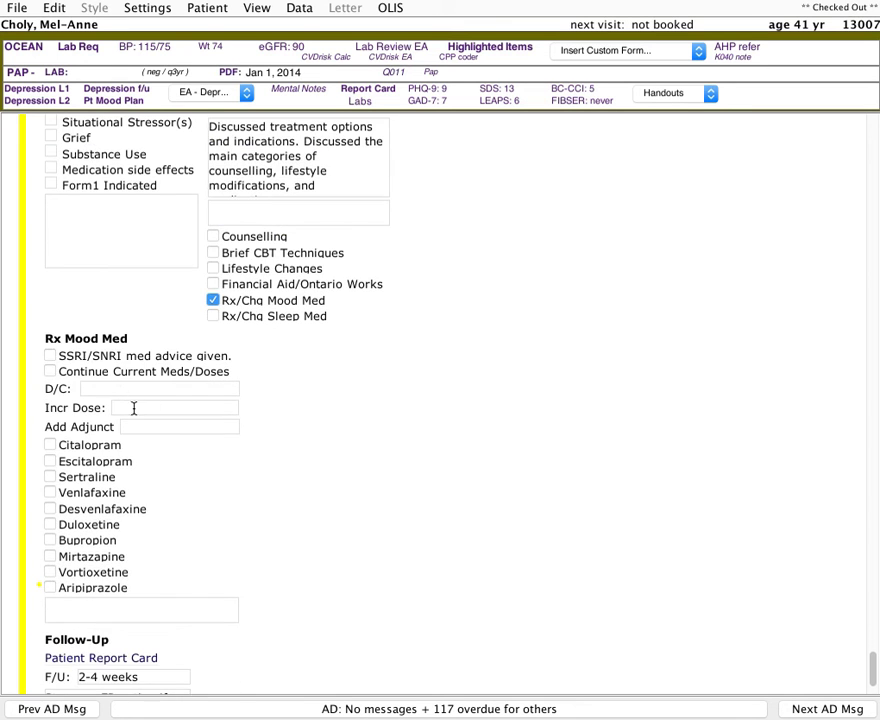
click(112, 360)
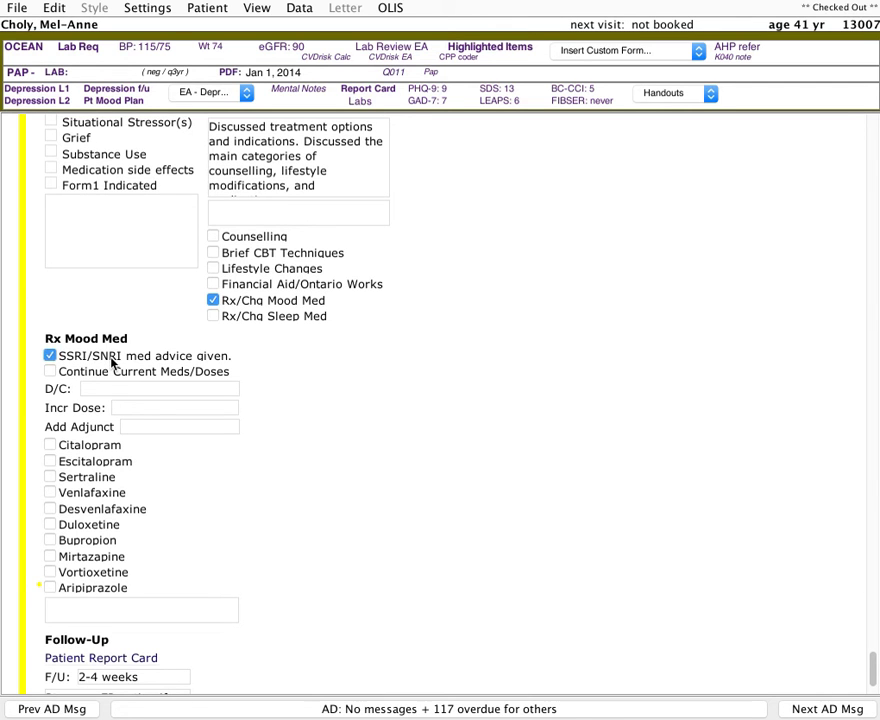
click(114, 617)
click(216, 316)
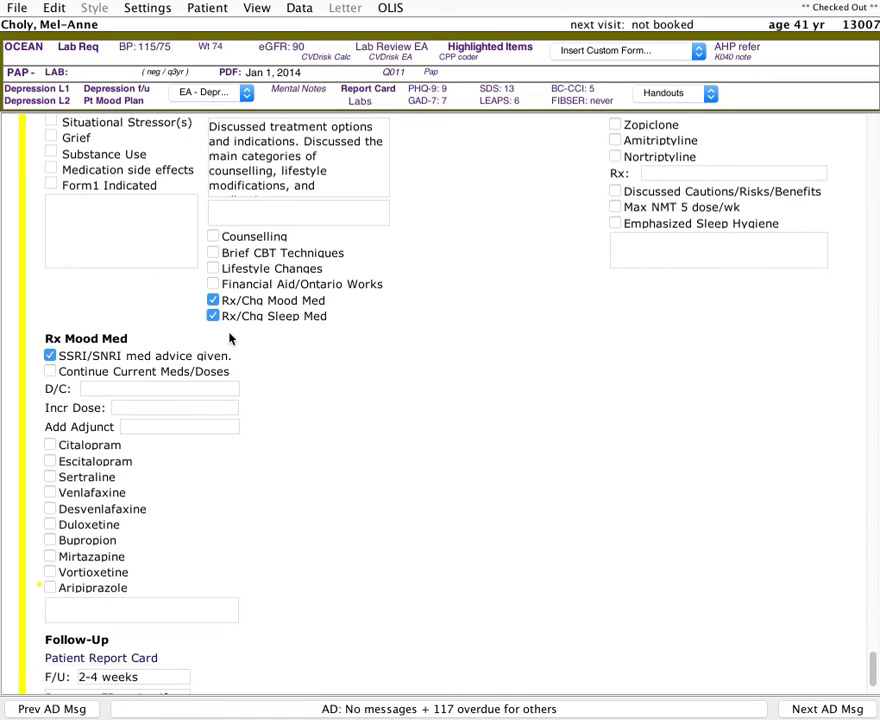
- Bring up the actions menu on the follow-up encounter's date header
scroll(300, 379, up, 5)
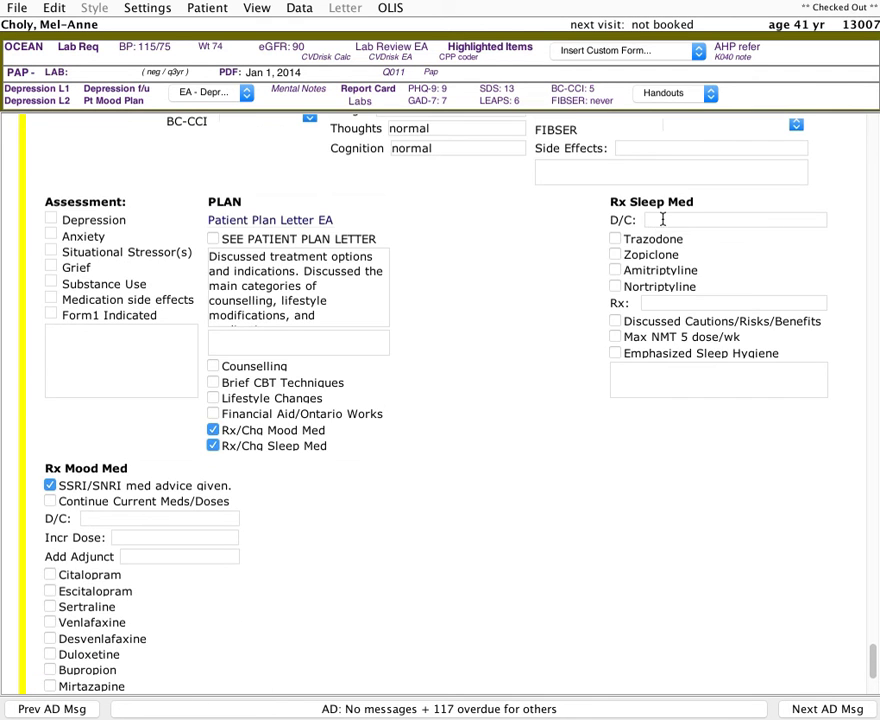
scroll(458, 336, down, 5)
scroll(458, 336, up, 8)
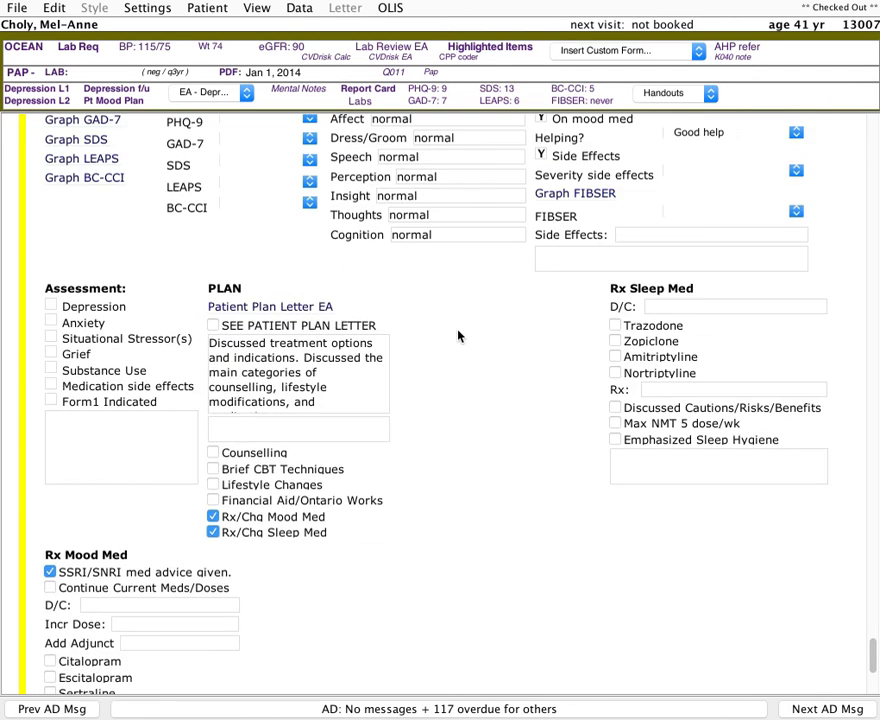
scroll(458, 336, up, 5)
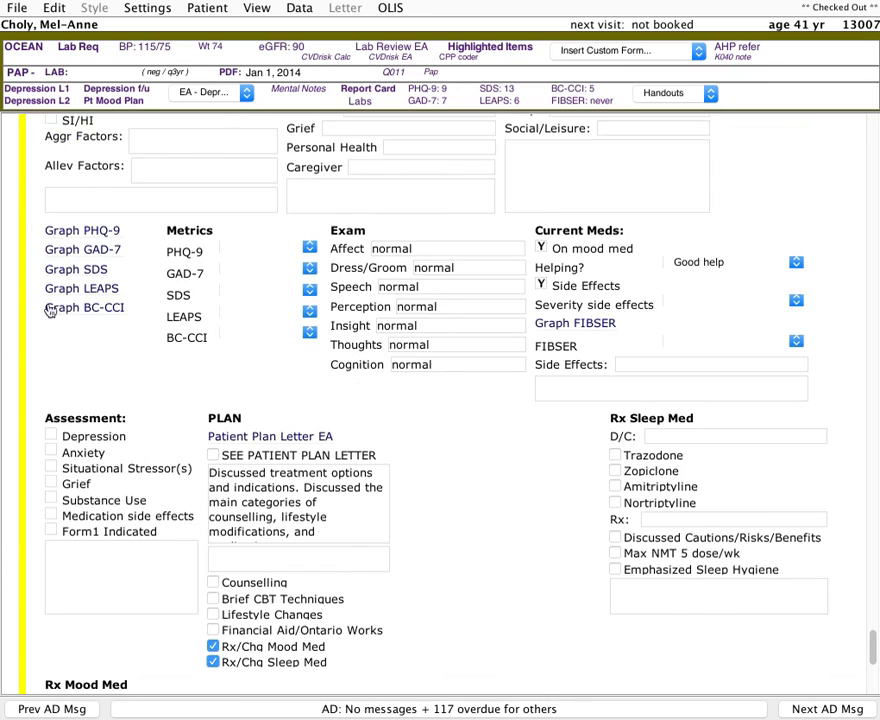
scroll(115, 386, up, 20)
scroll(148, 442, down, 17)
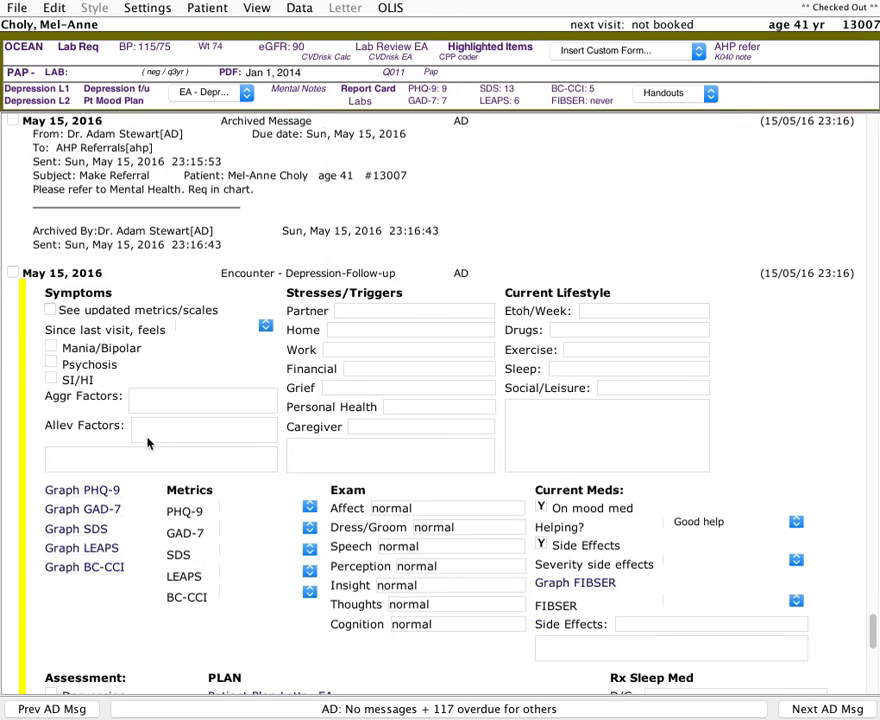
click(79, 276)
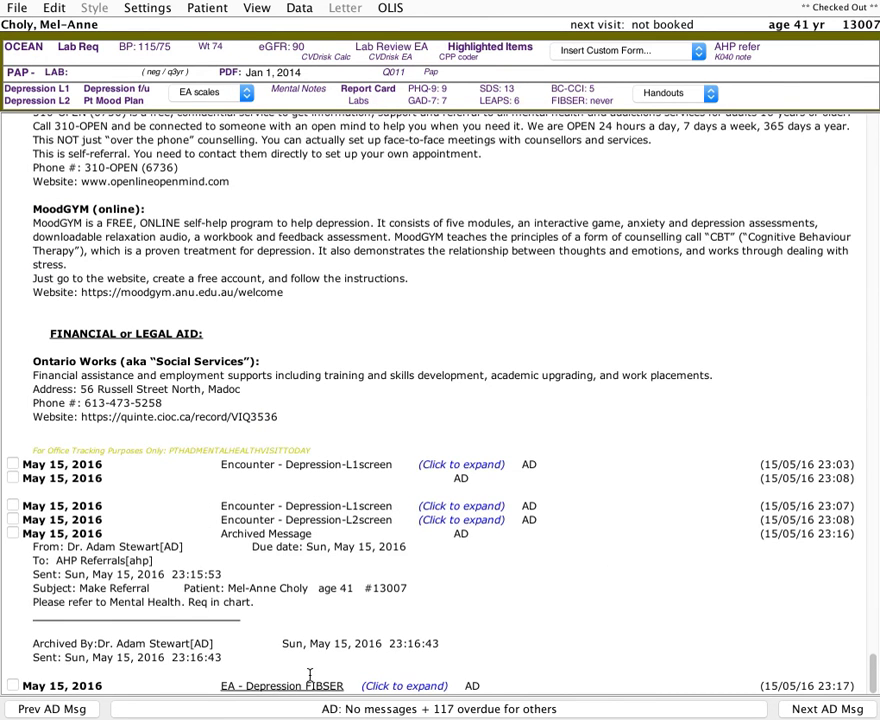
- Start a Patient Mood Plan with 310-OPEN and MoodGYM (Al-Anon left unticked) and open the CHFHT Mental Health referral form
click(97, 102)
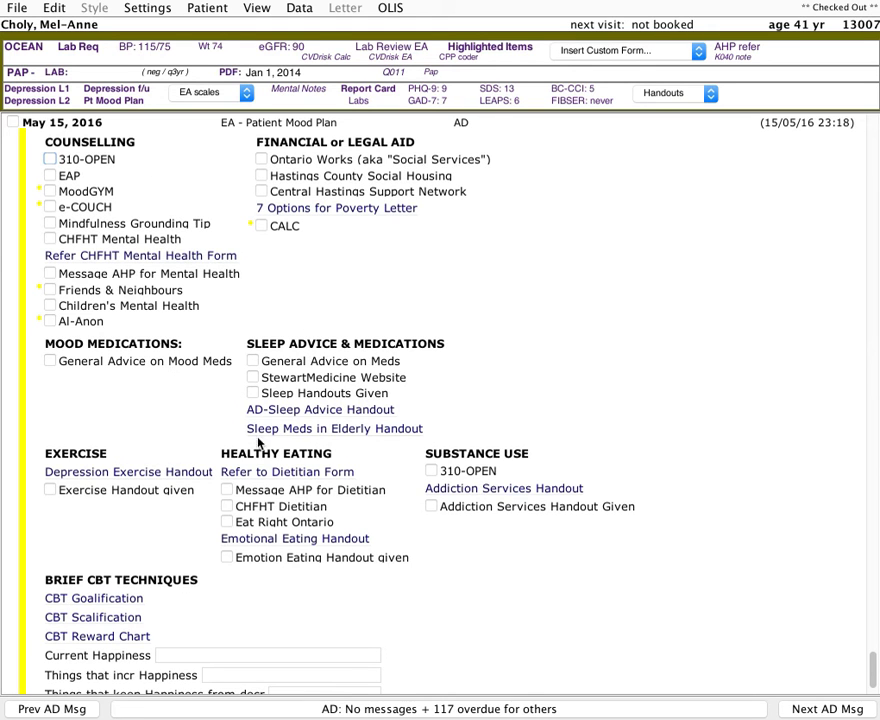
click(49, 159)
click(77, 194)
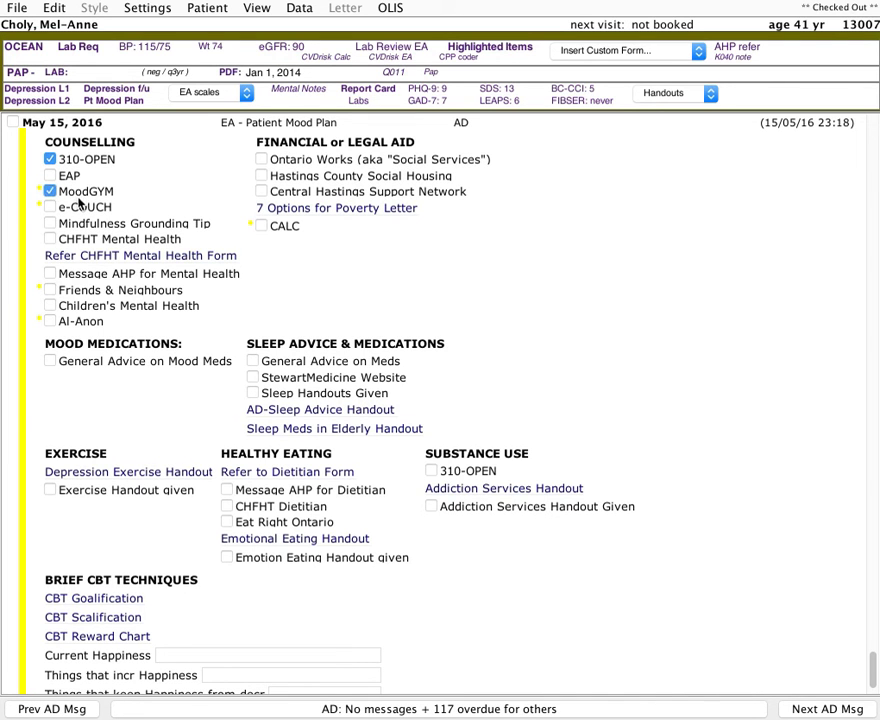
click(50, 321)
click(51, 322)
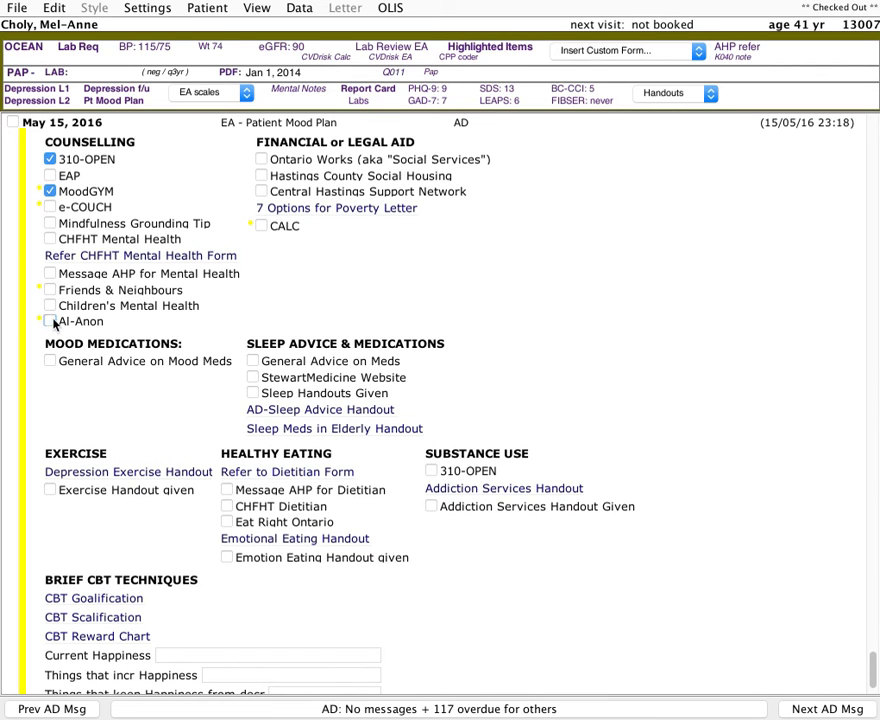
click(97, 260)
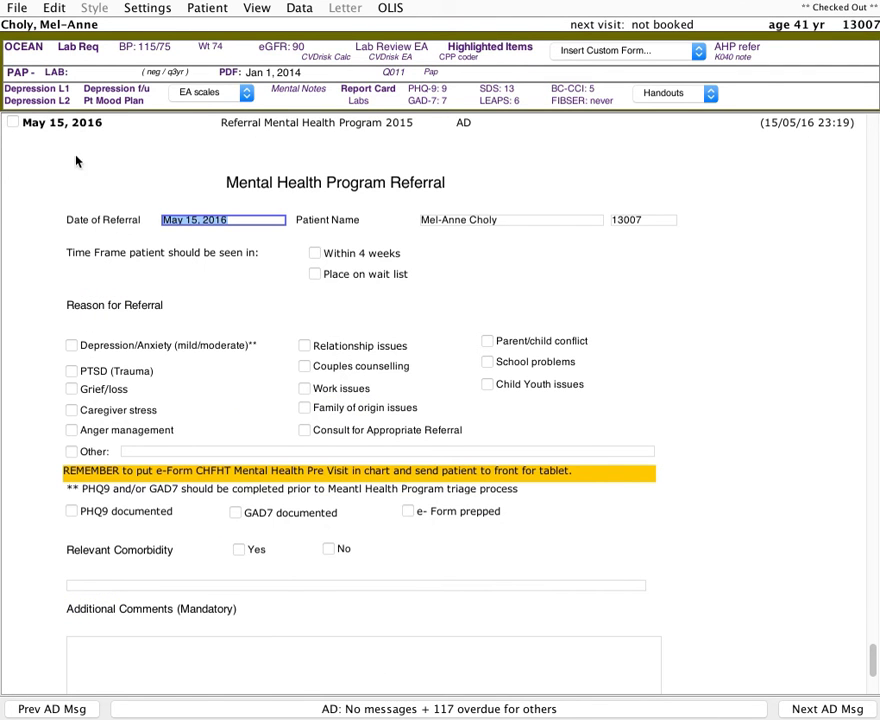
- Delete the Mental Health Program Referral note from the chart
scroll(76, 172, up, 2)
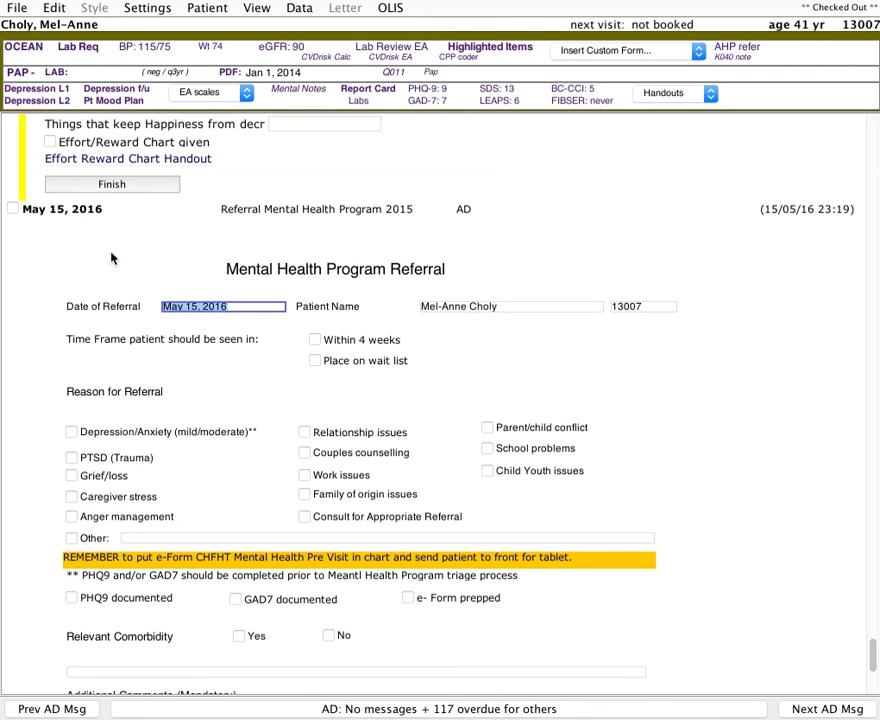
click(70, 212)
click(137, 456)
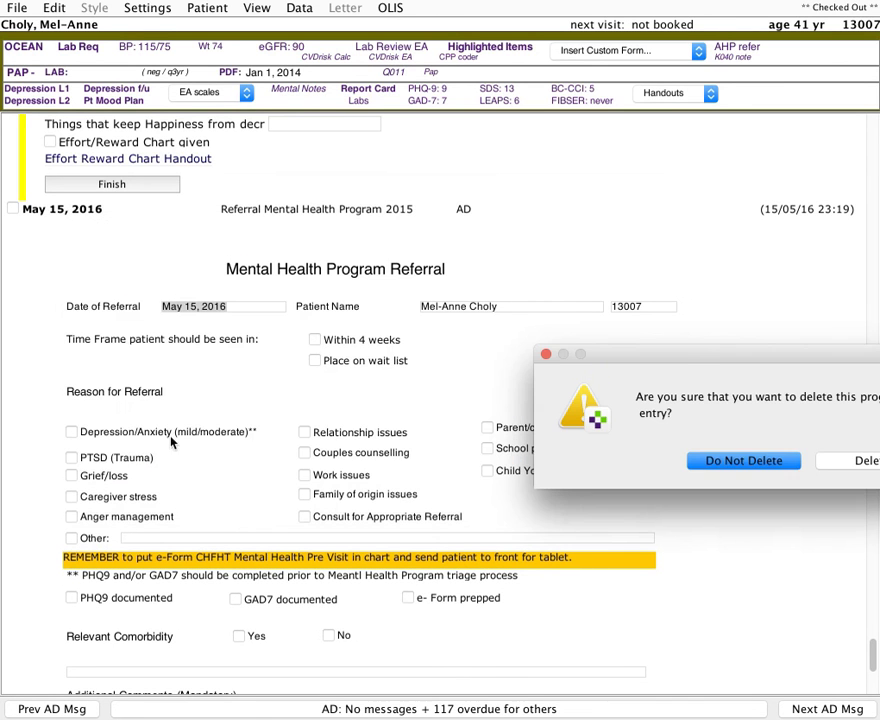
click(840, 462)
- Tick Message AHP for Mental Health and Ontario Works, and add the 7 Options for Poverty Letter
scroll(265, 407, up, 10)
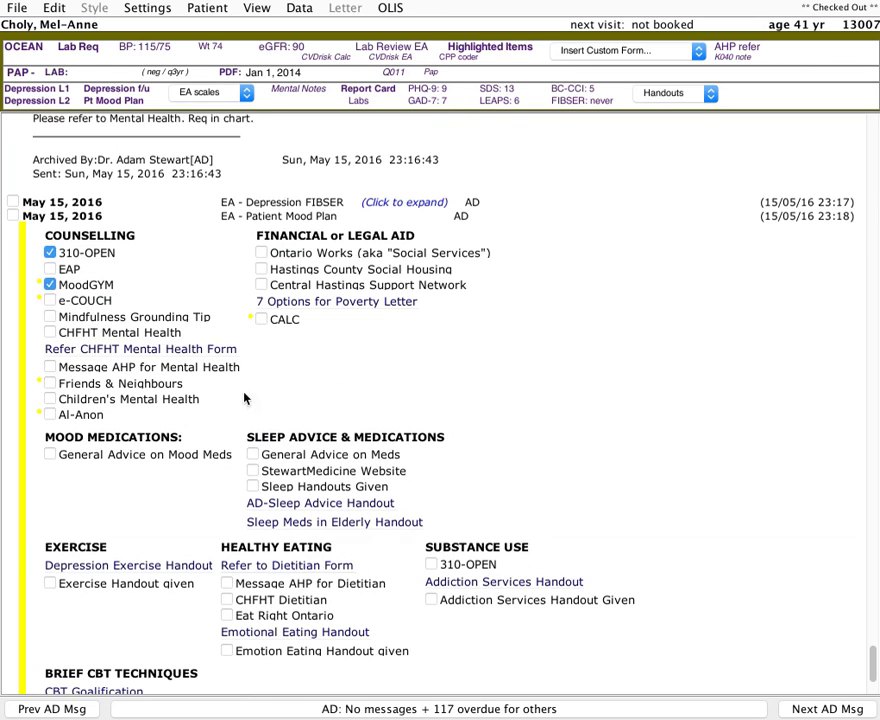
click(50, 368)
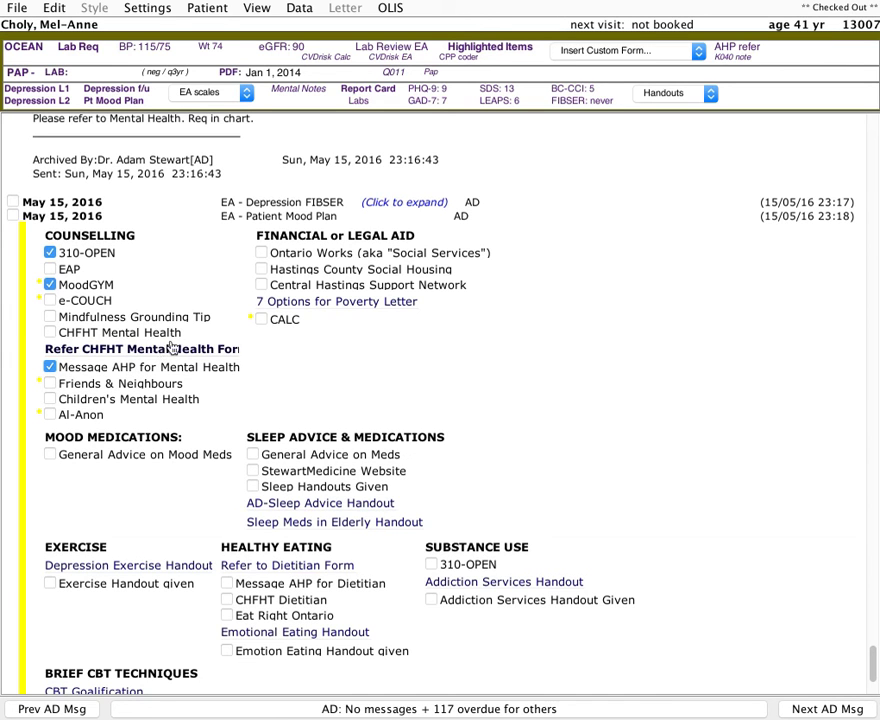
click(261, 254)
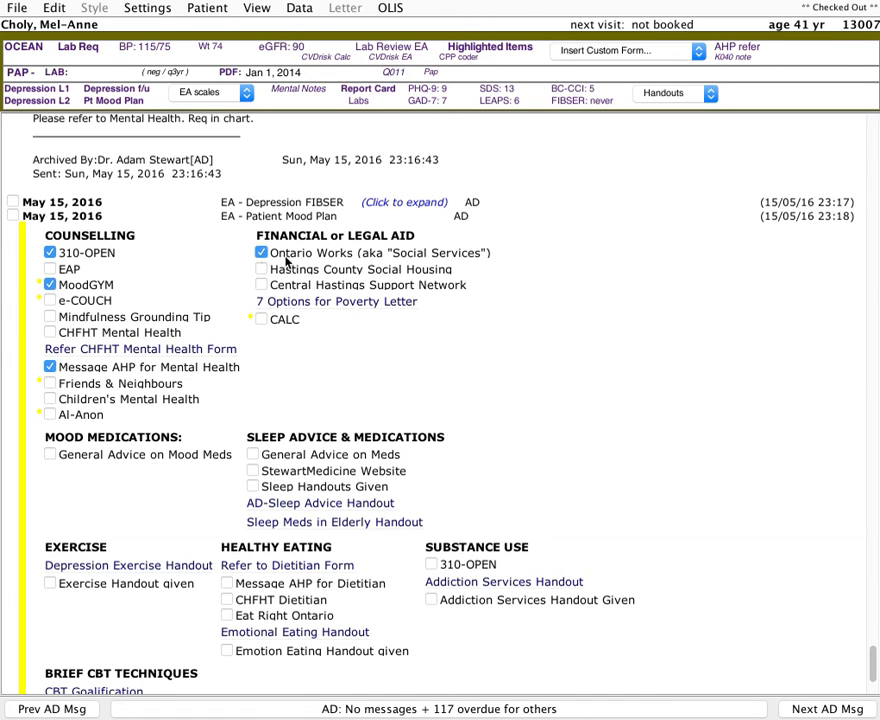
click(347, 310)
scroll(302, 366, up, 5)
scroll(301, 367, up, 3)
- Delete the poverty letter note from the chart
scroll(297, 368, up, 3)
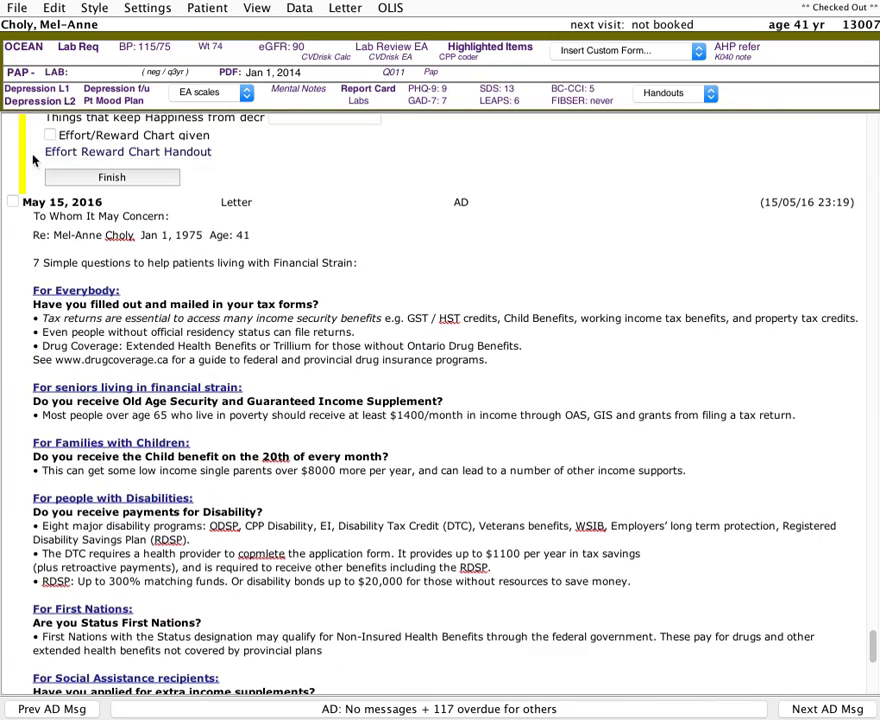
right_click(66, 204)
click(173, 460)
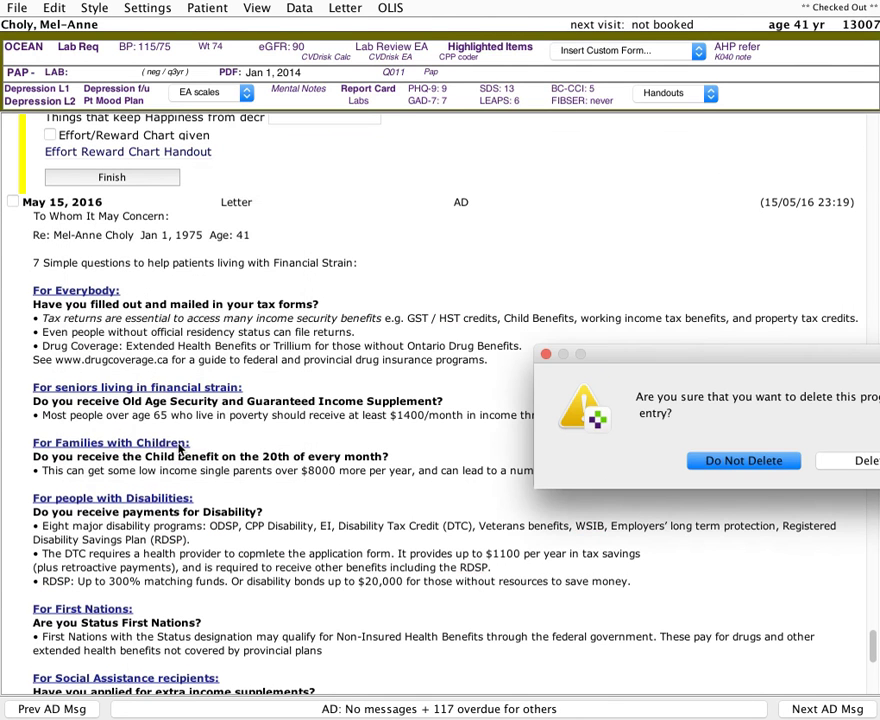
click(848, 466)
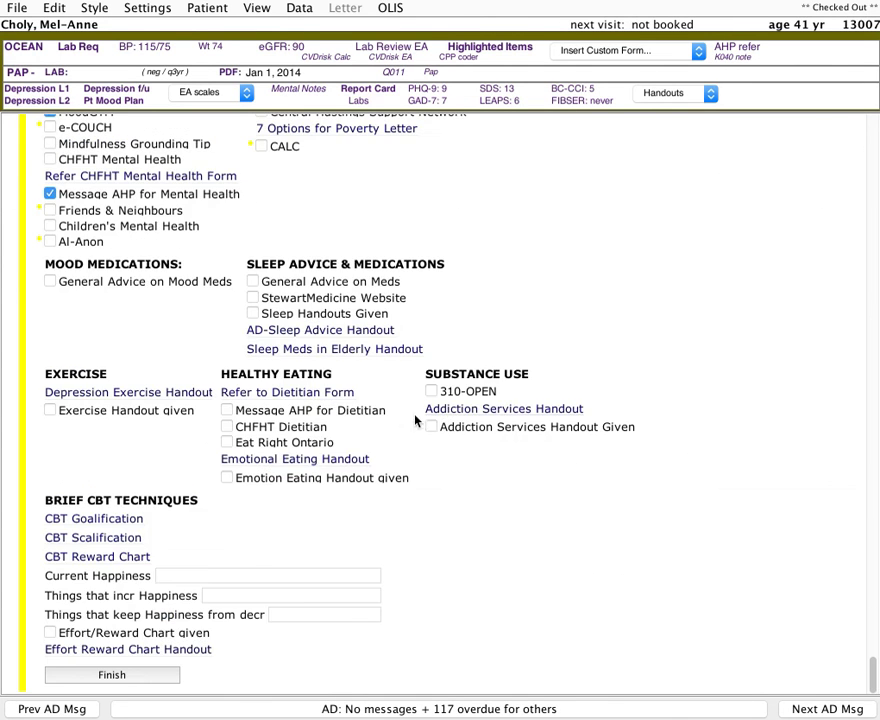
- Tick General Advice on Mood Meds under Mood Medications in the mood plan
scroll(400, 416, up, 7)
scroll(316, 404, down, 2)
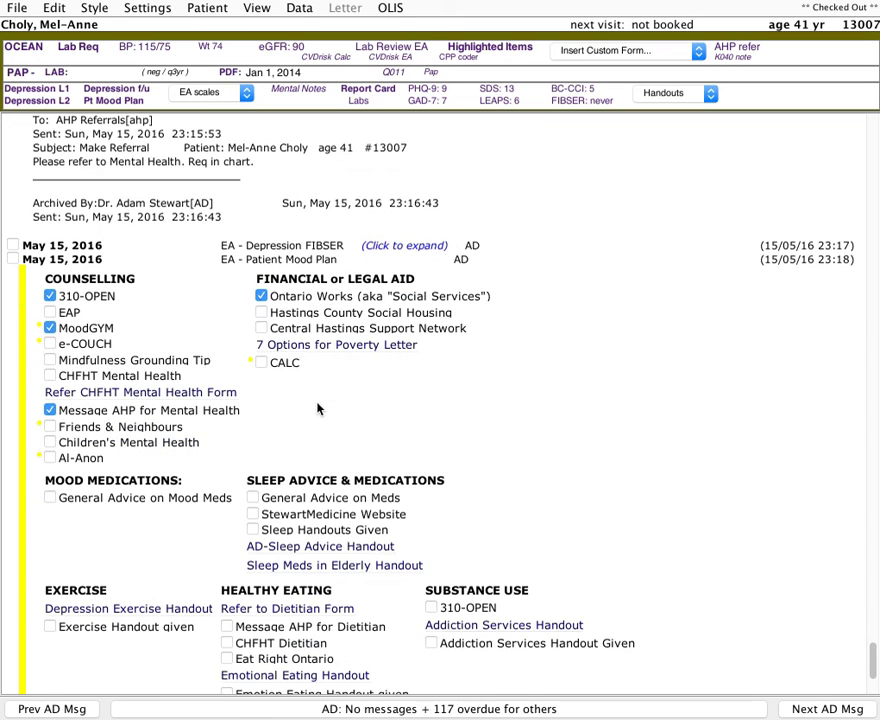
scroll(150, 420, down, 2)
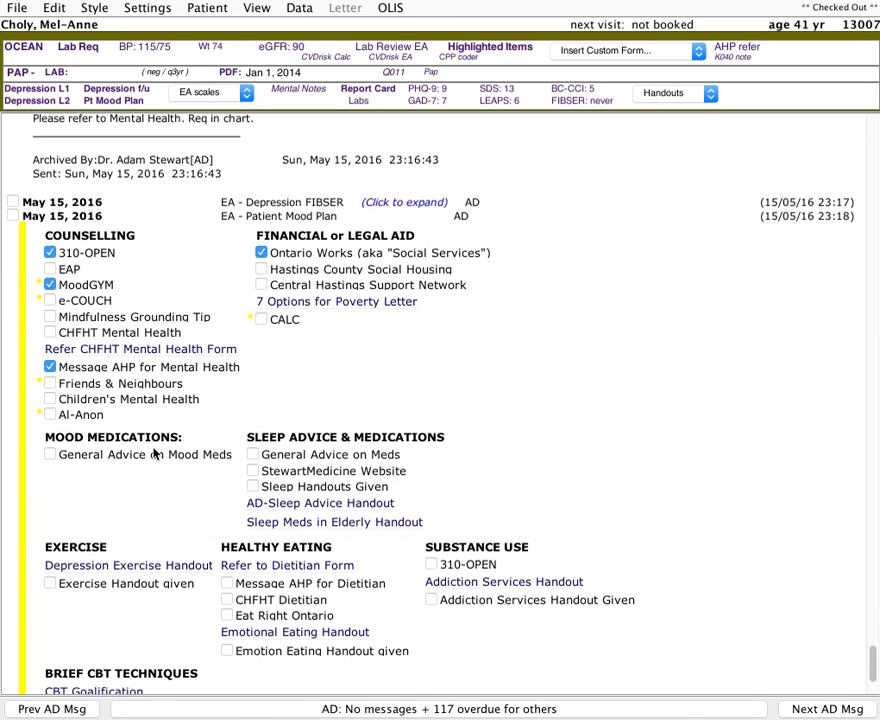
click(124, 457)
scroll(211, 425, down, 4)
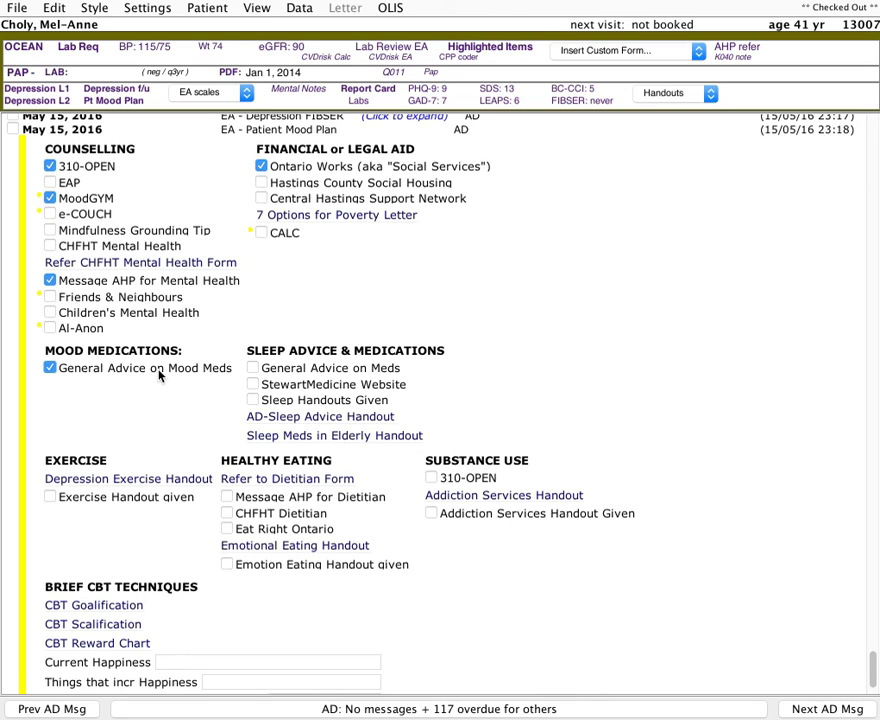
- Tick sleep-medication advice and StewartMedicine Website, close the sleep handout, and mark Exercise Handout given
click(252, 368)
click(253, 385)
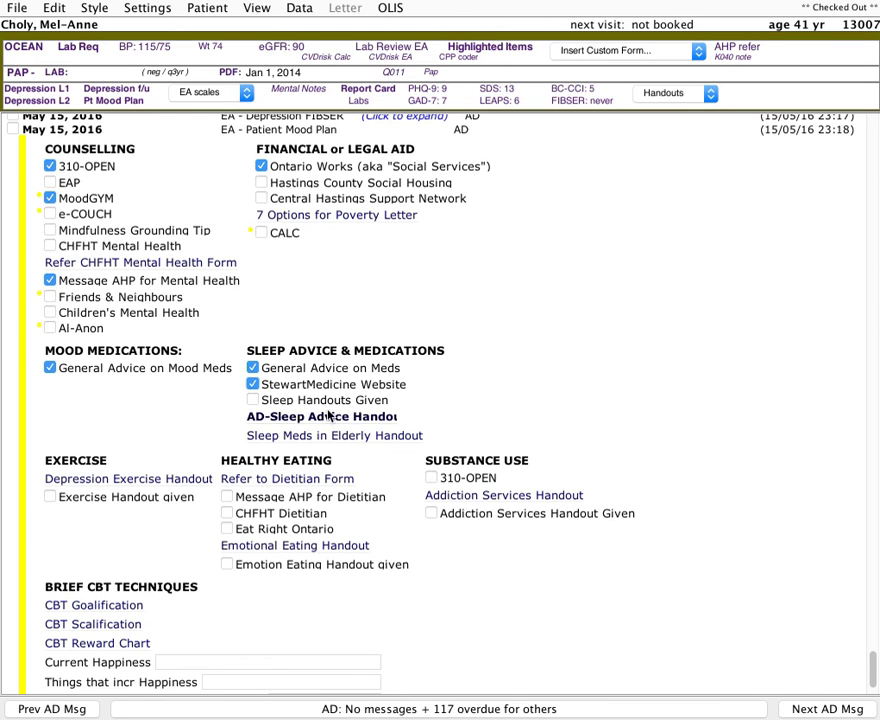
scroll(369, 392, down, 3)
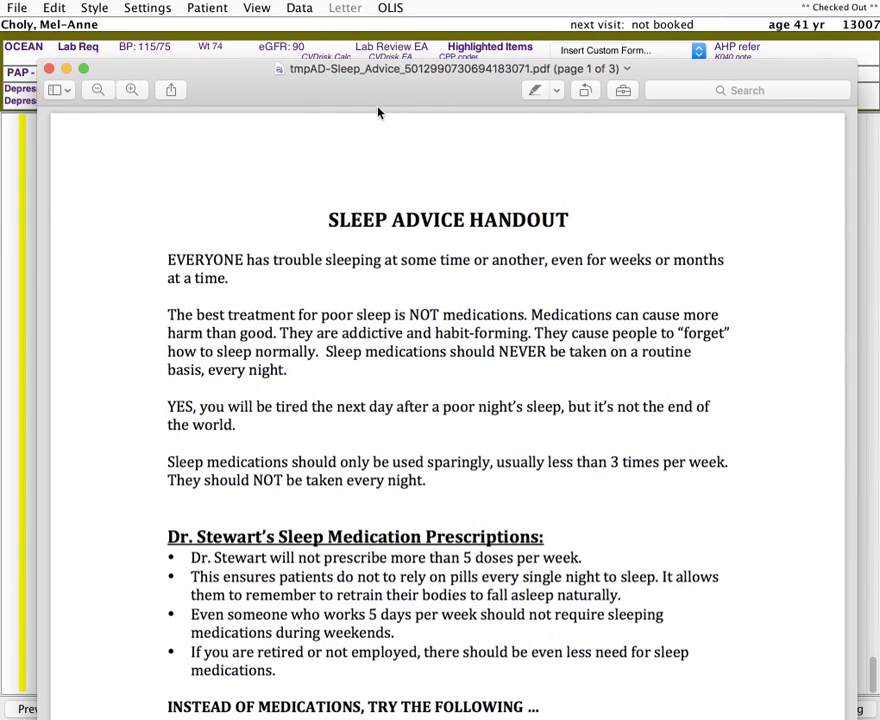
click(49, 68)
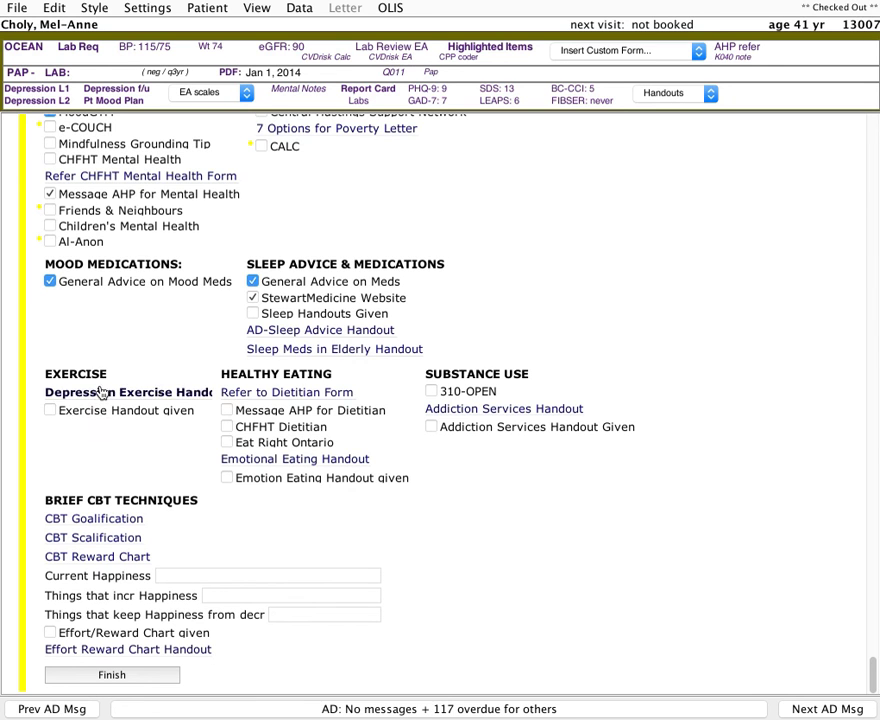
click(56, 410)
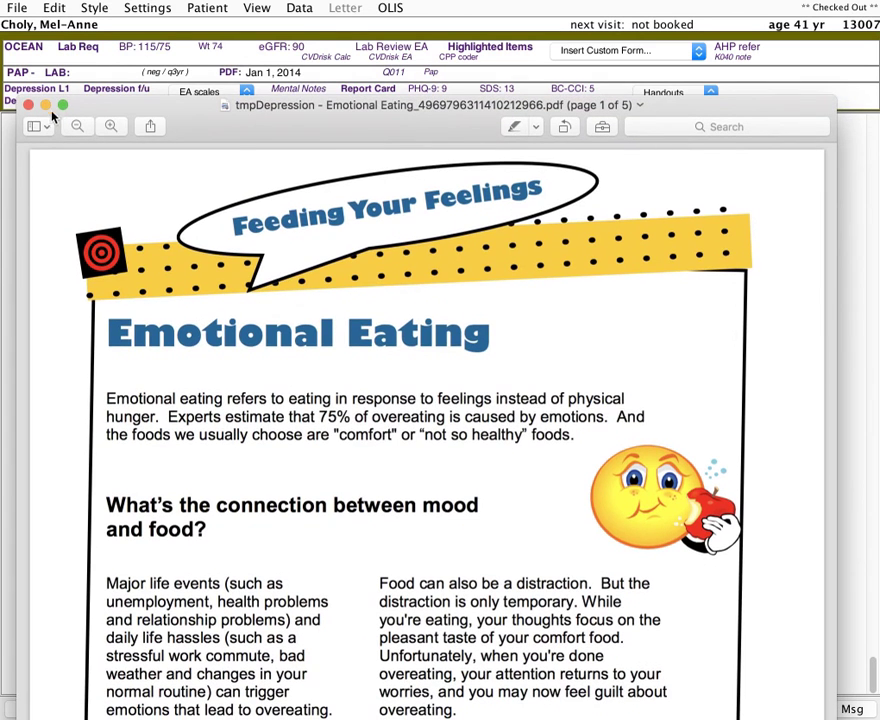
- Close the Emotional Eating handout, then view and close the CBT Goalification and Effort vs Reward handouts
click(29, 104)
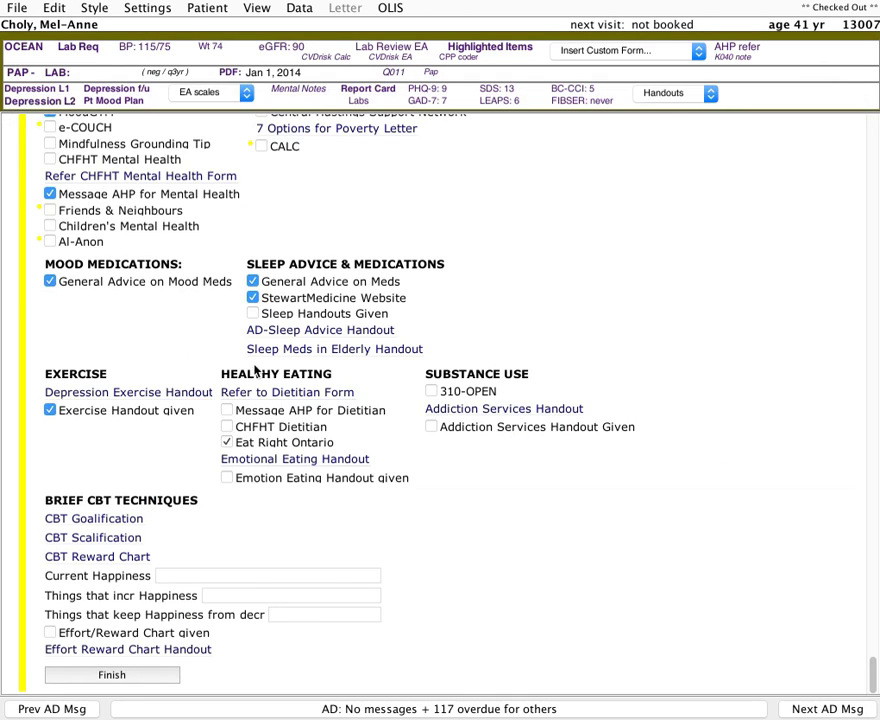
click(488, 411)
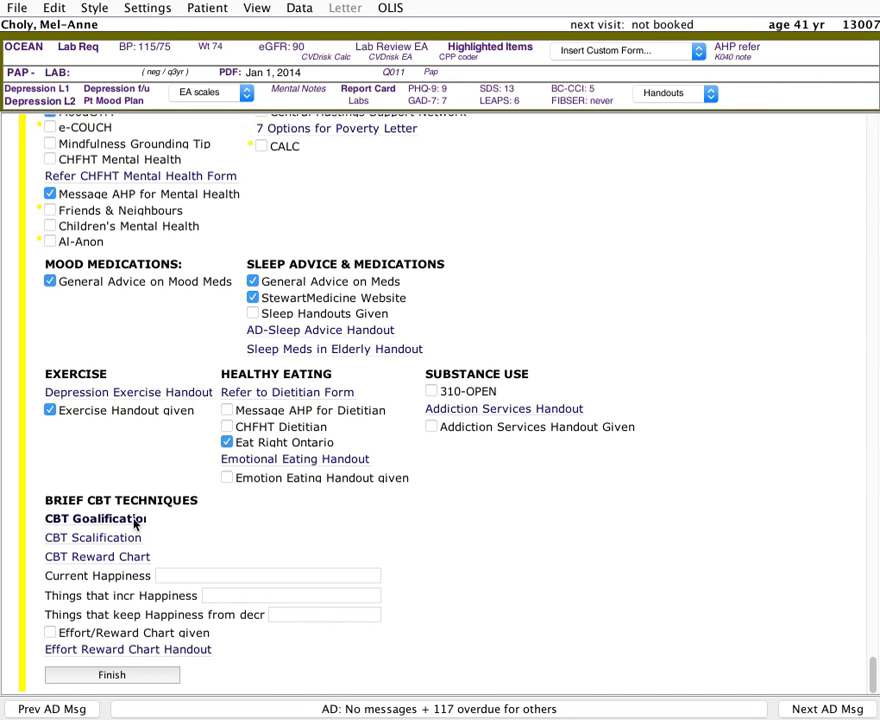
click(137, 522)
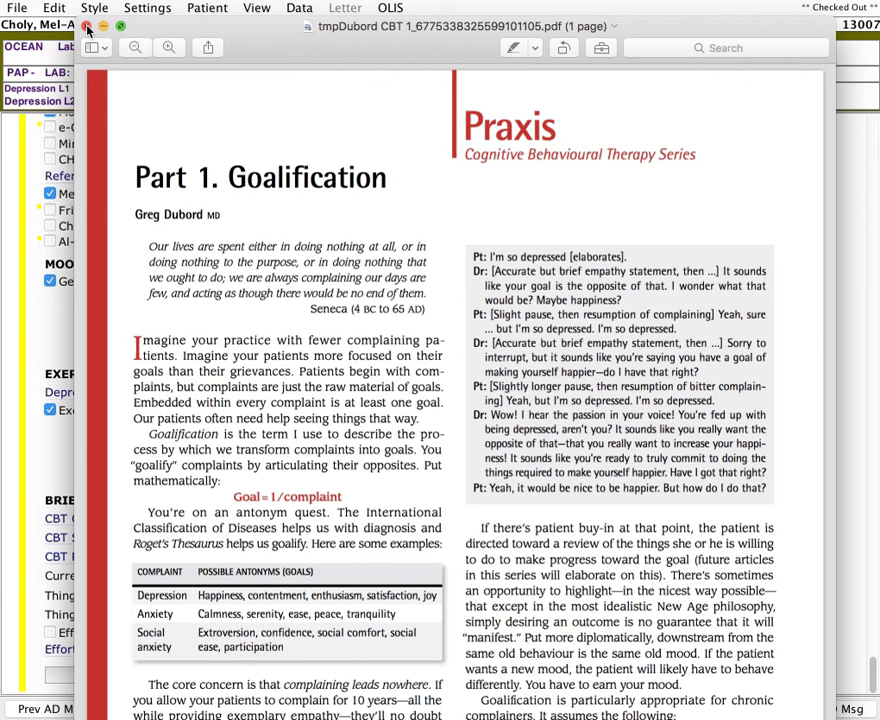
click(87, 27)
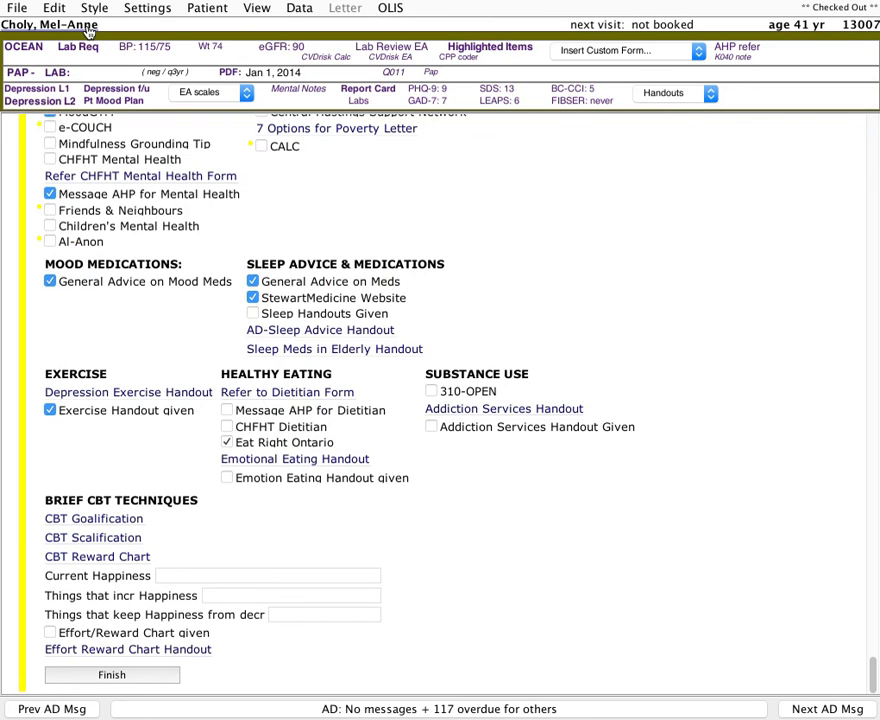
click(171, 570)
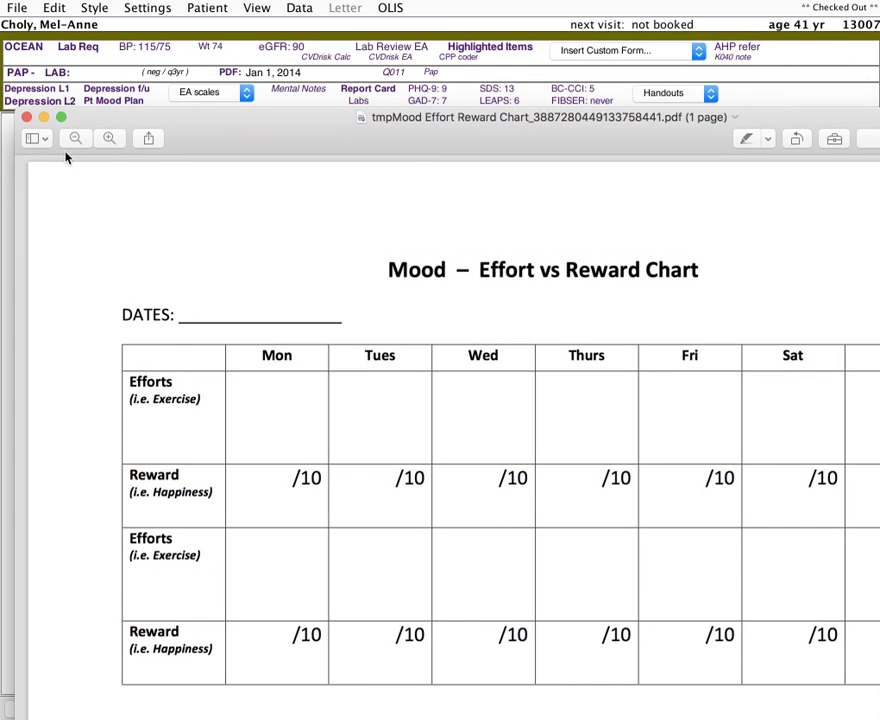
click(26, 117)
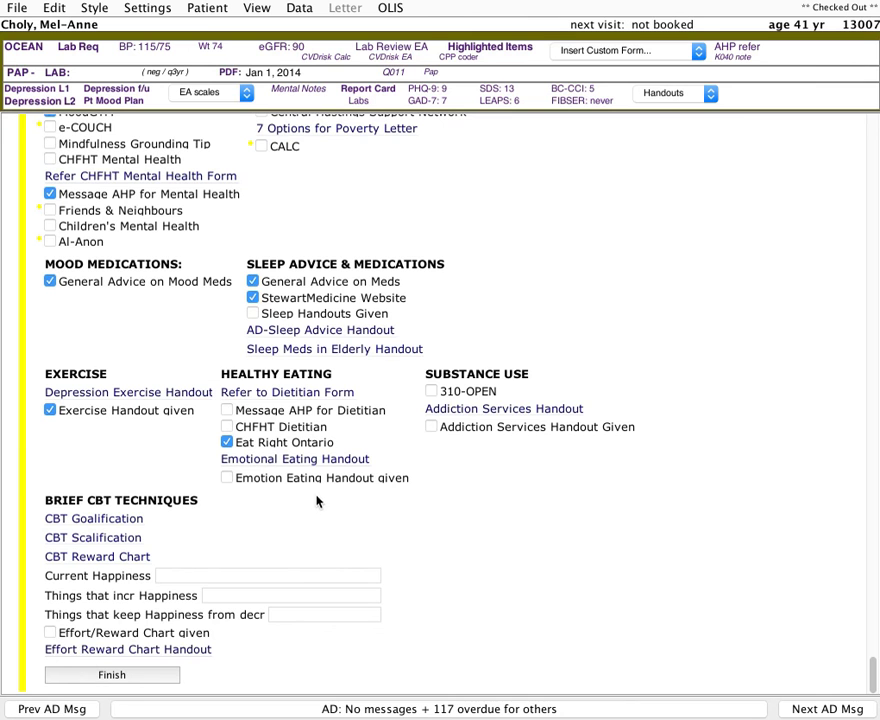
- Finish the mood plan as a 'Plan to Help Mood' letter addressed to this patient
click(121, 676)
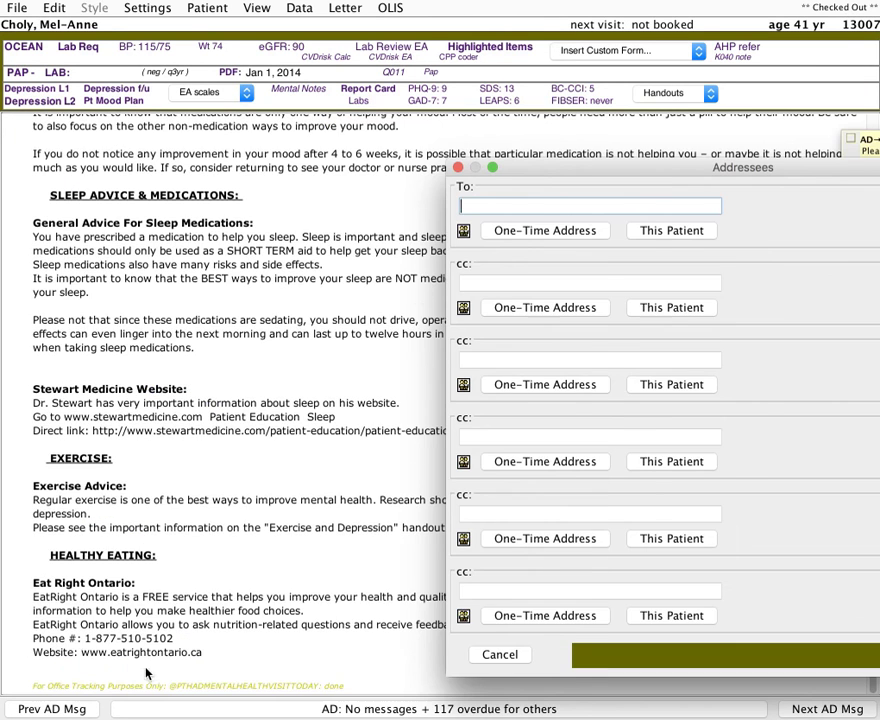
drag(674, 172, 473, 156)
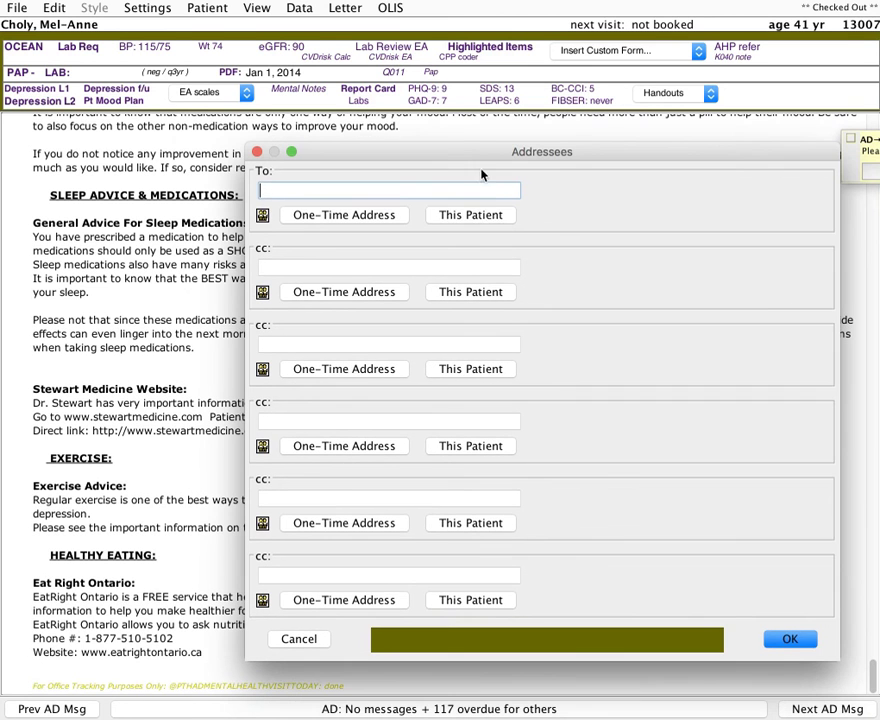
click(471, 213)
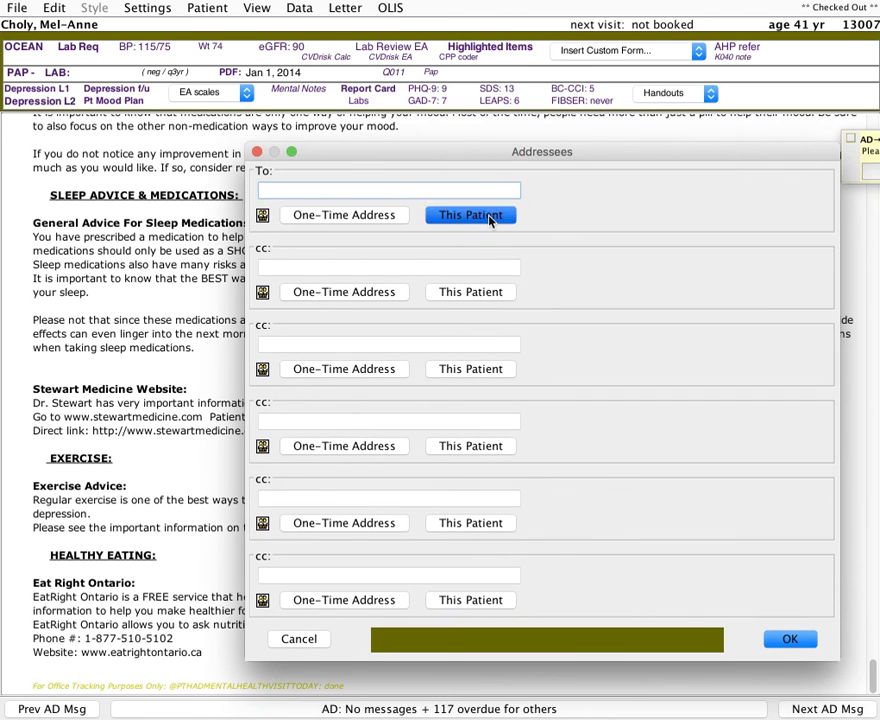
click(781, 640)
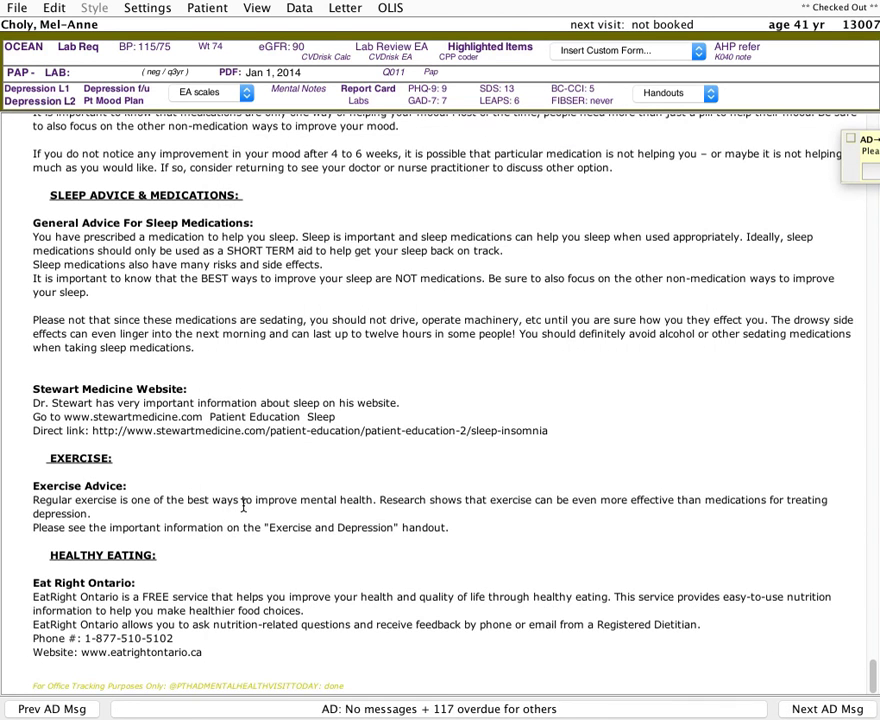
- Quick Archive the pending Make Referral message
scroll(245, 505, up, 2)
scroll(243, 505, up, 20)
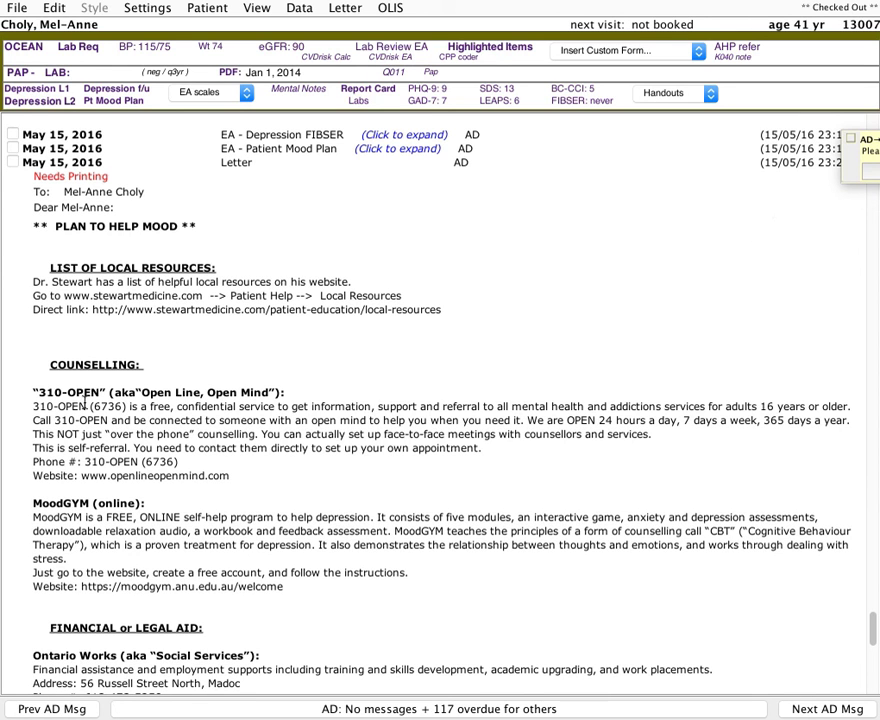
drag(497, 450, 38, 392)
scroll(135, 440, down, 2)
scroll(140, 440, down, 5)
scroll(140, 440, down, 9)
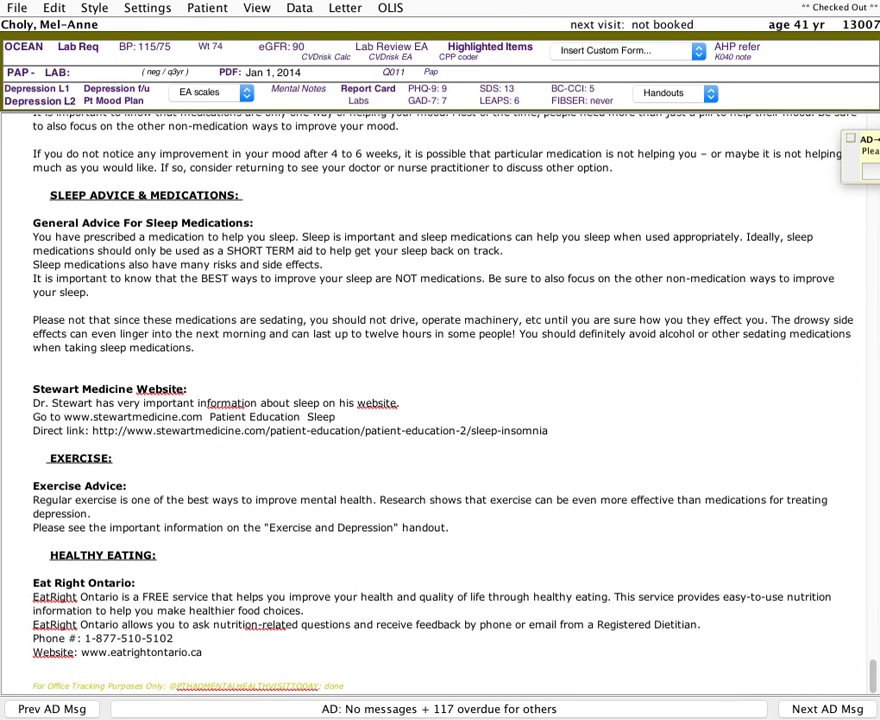
click(862, 152)
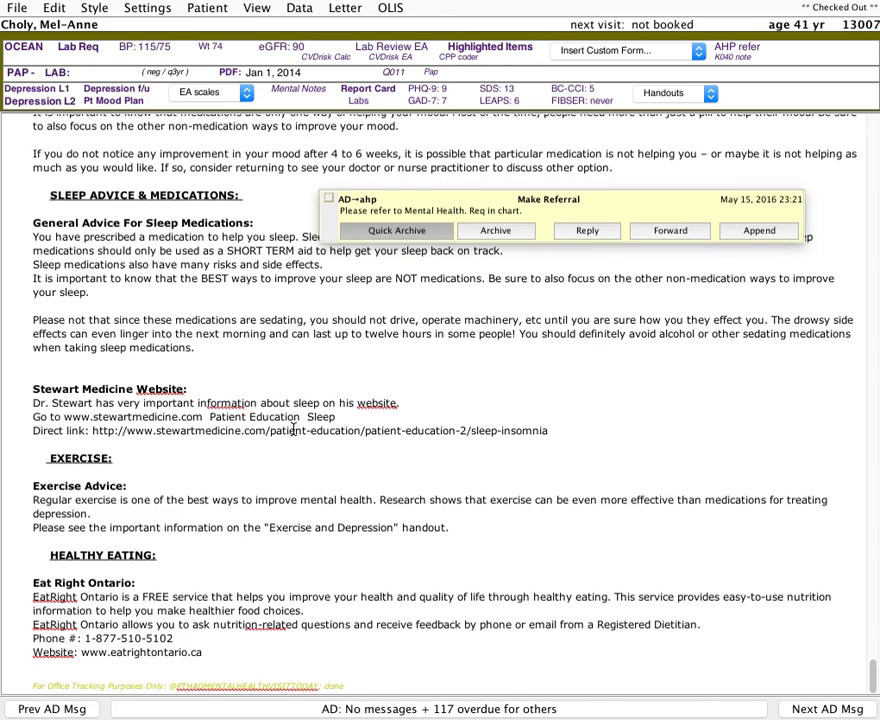
key(Return)
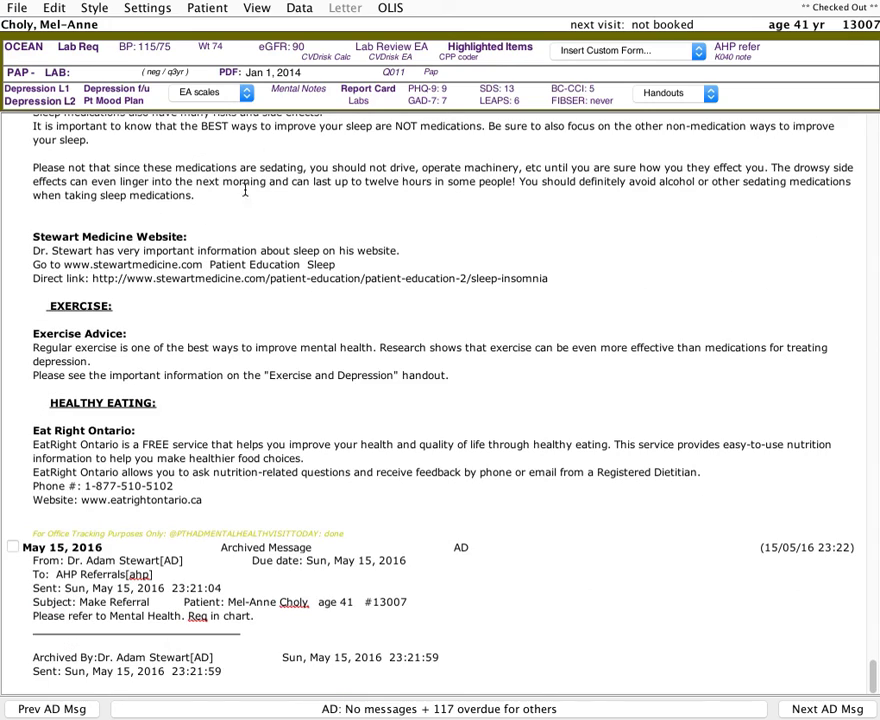
- Review the saved Plan to Help Mood letter in the chart
scroll(162, 456, up, 10)
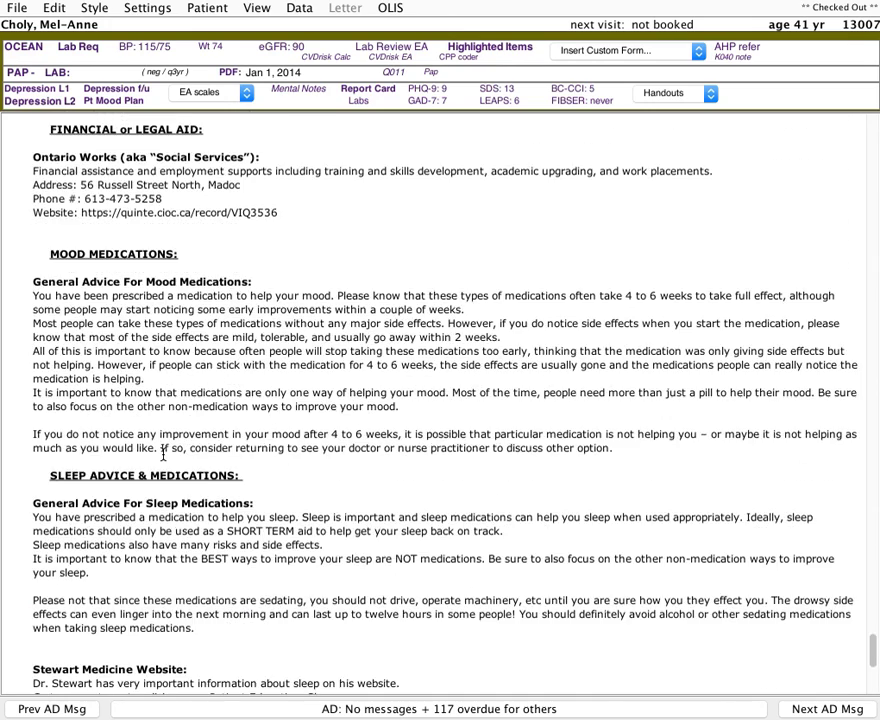
scroll(162, 456, down, 10)
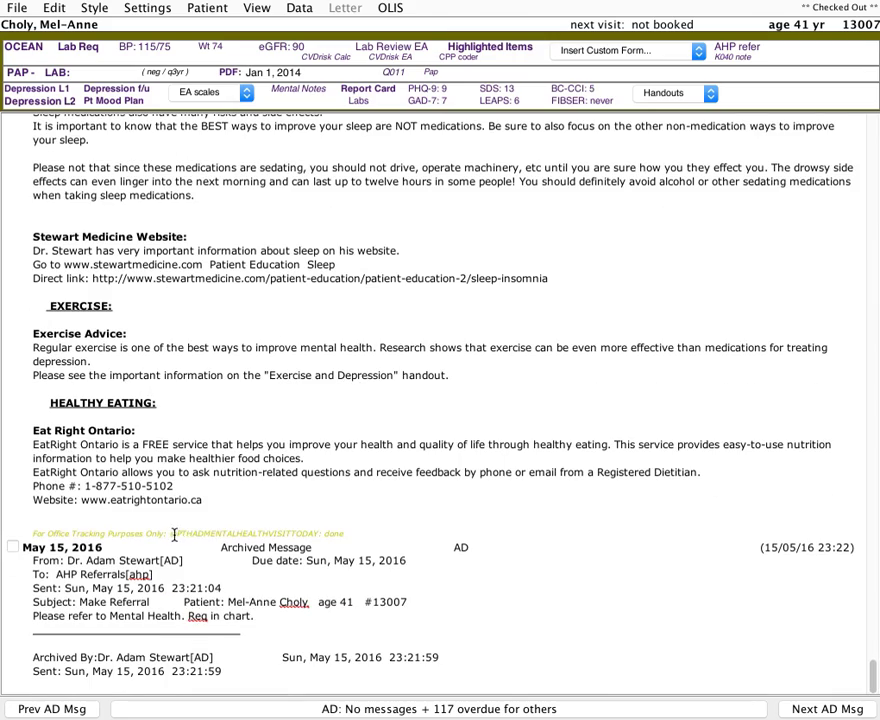
double_click(294, 533)
click(277, 532)
scroll(305, 516, up, 7)
scroll(305, 516, up, 14)
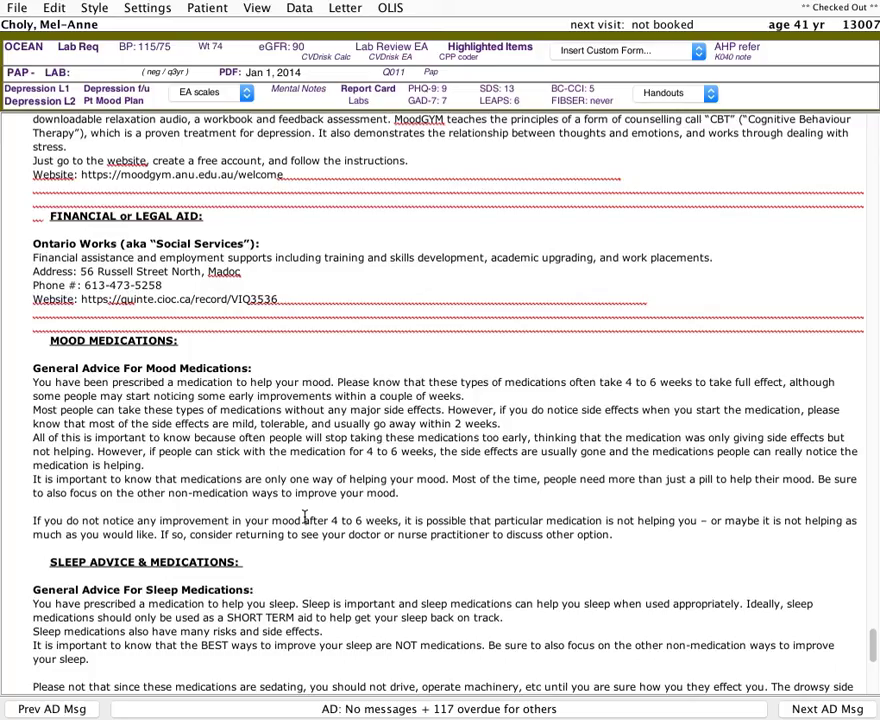
click(293, 94)
scroll(248, 518, up, 10)
scroll(248, 518, up, 12)
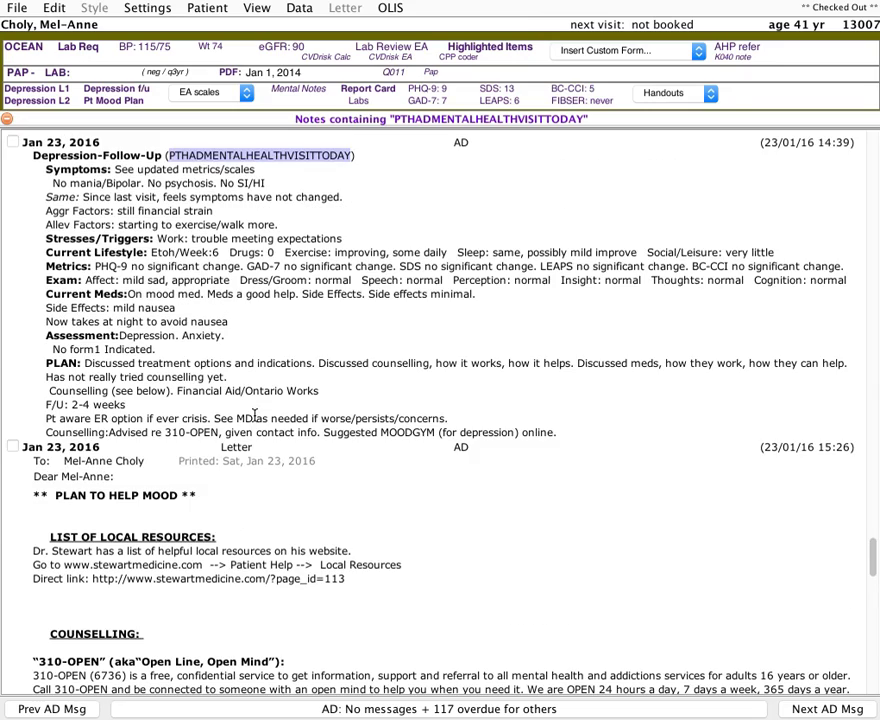
scroll(258, 350, down, 20)
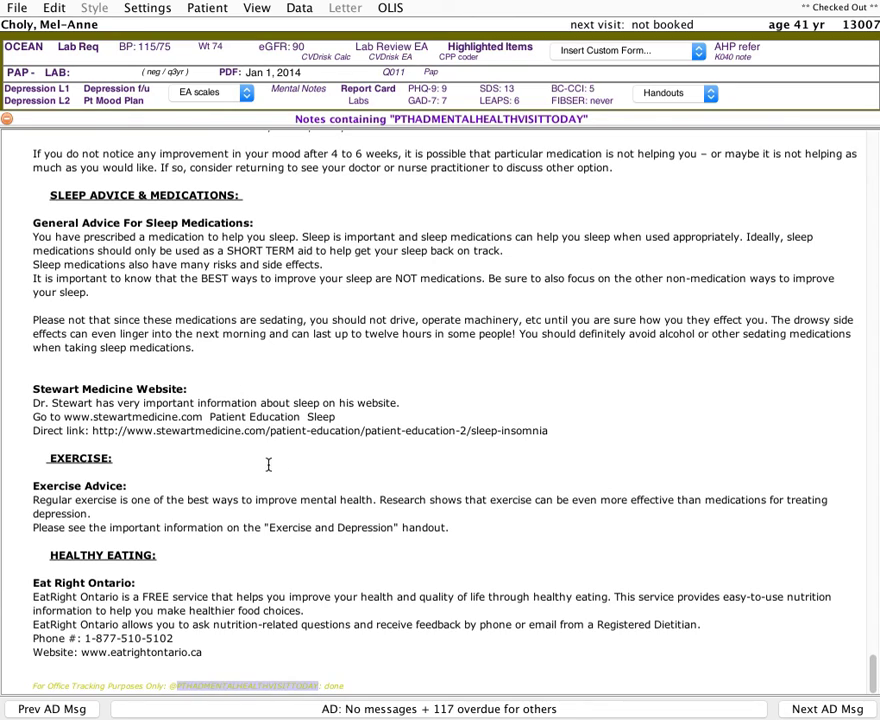
scroll(265, 464, up, 10)
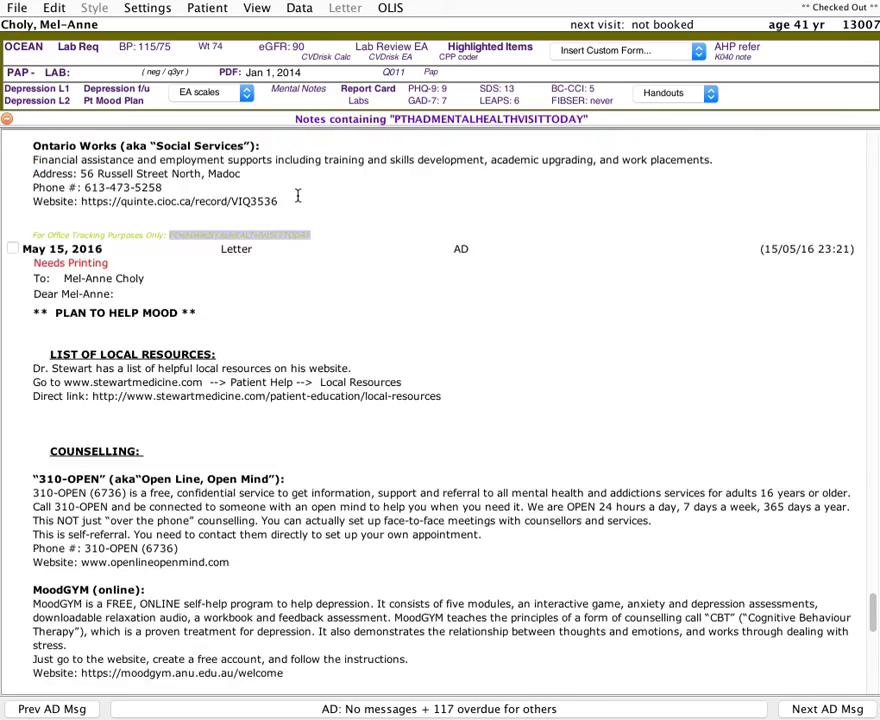
click(159, 234)
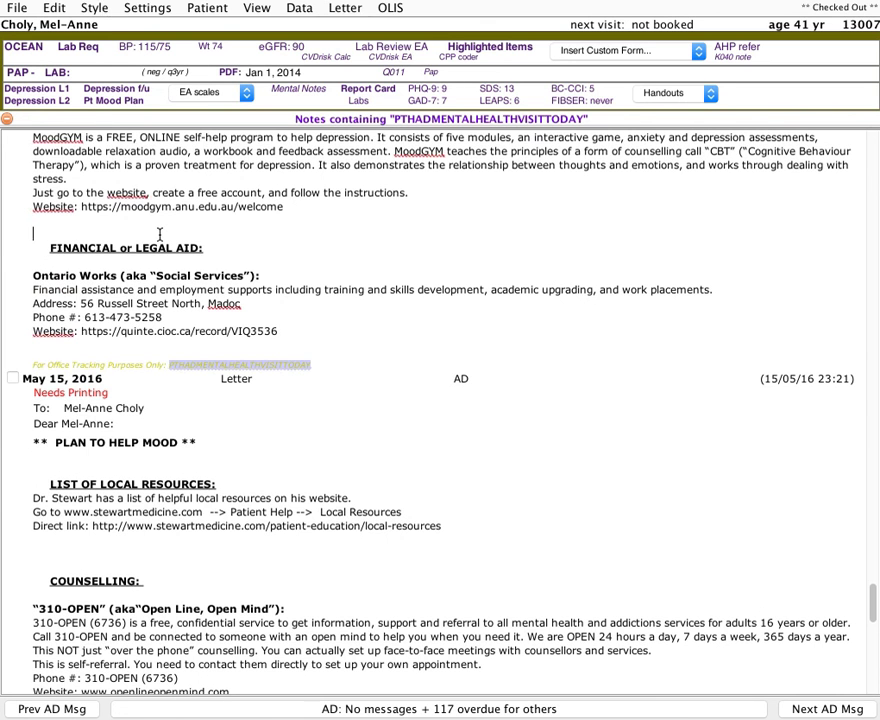
- Add a Mental Health Report Card and briefly check the depression labs flowsheet
click(358, 94)
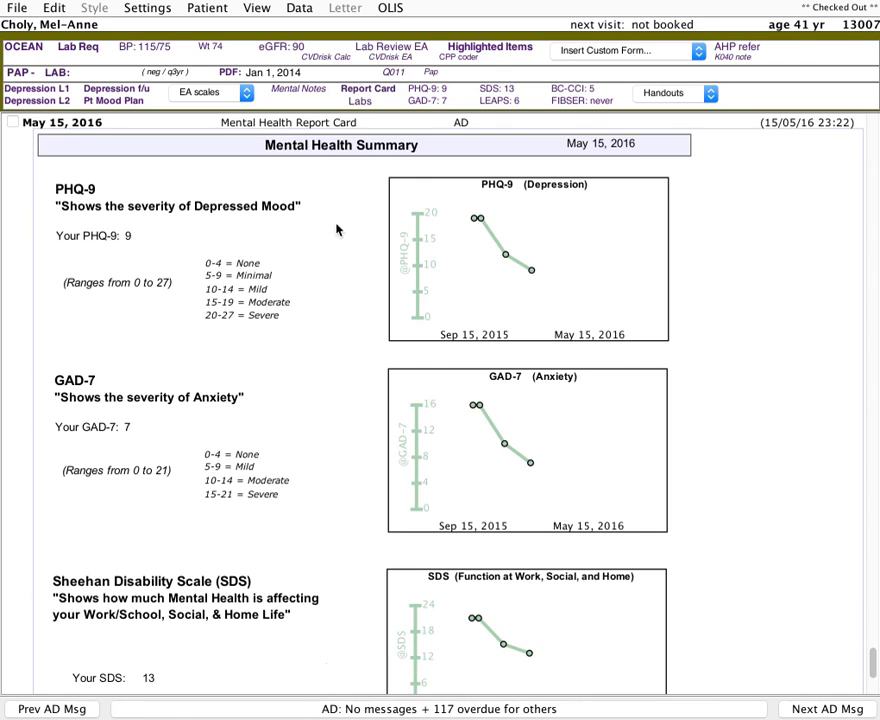
click(361, 102)
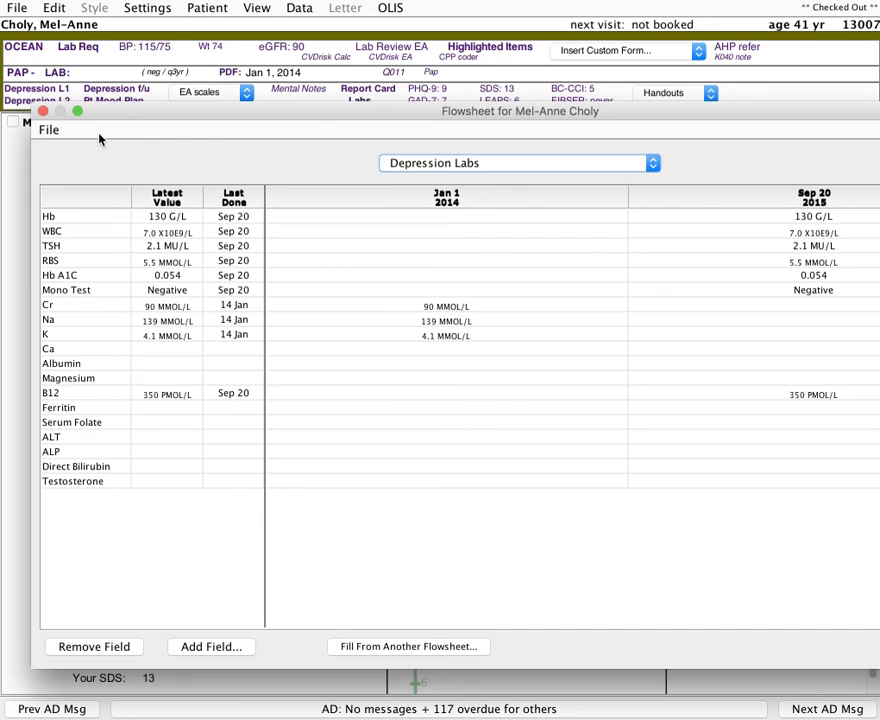
click(43, 111)
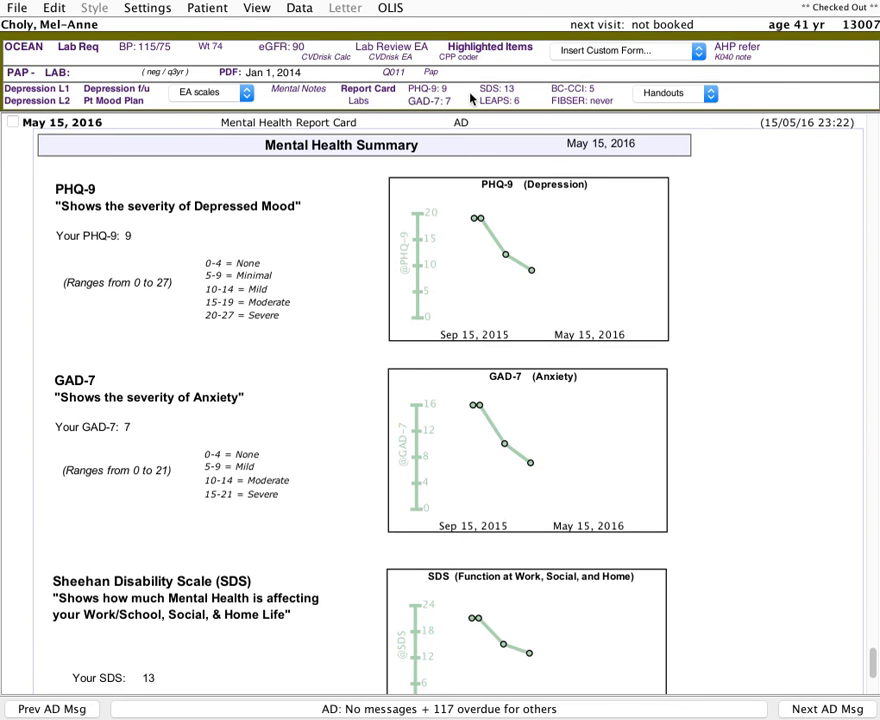
- Glance at the handouts list and review the letter listing 310-OPEN, MoodGYM and Ontario Works
click(654, 95)
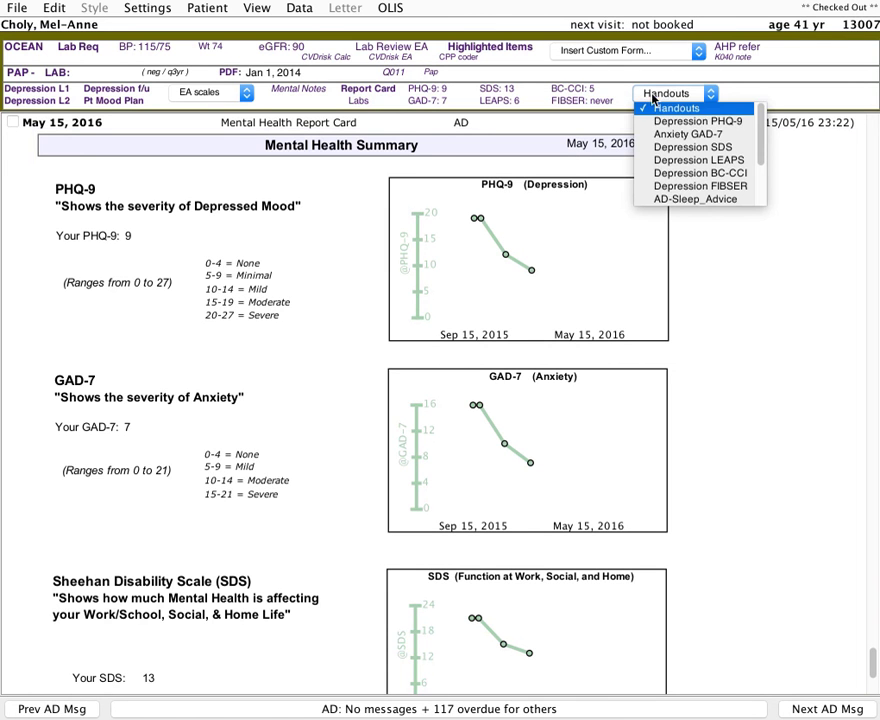
click(701, 163)
scroll(113, 240, down, 5)
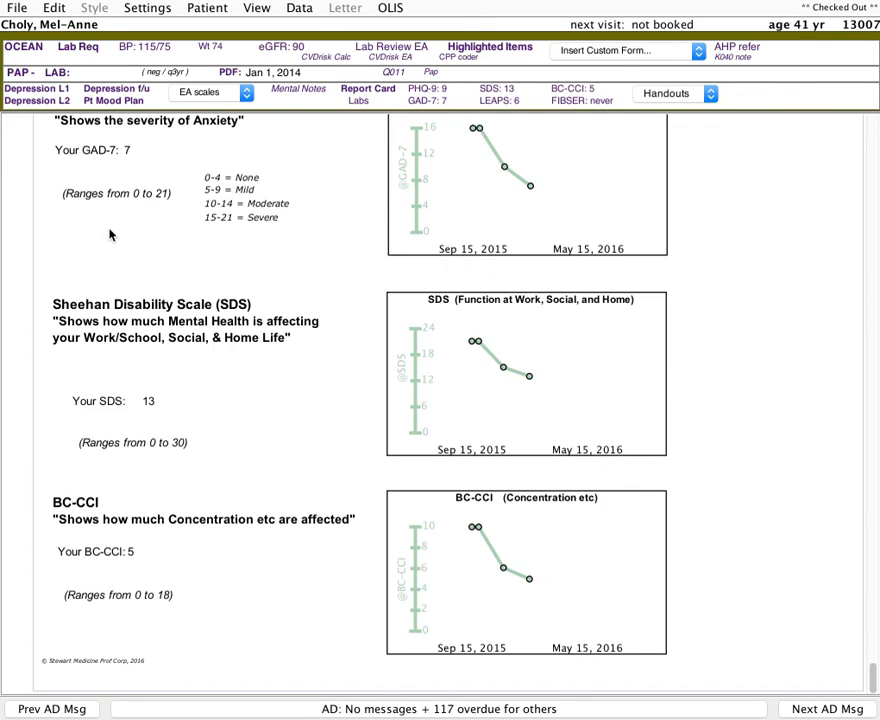
scroll(115, 235, up, 20)
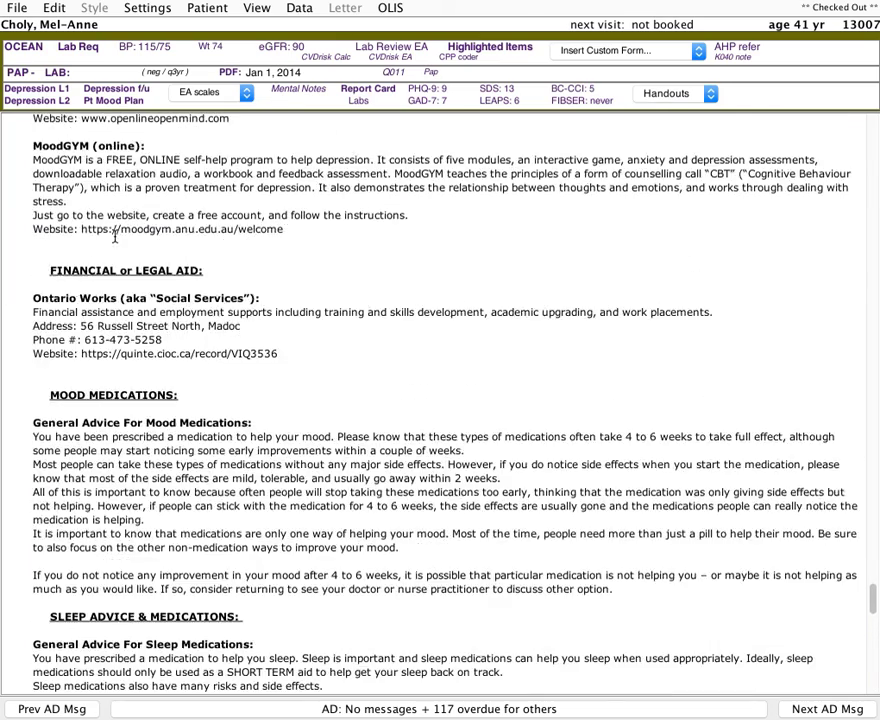
scroll(115, 236, up, 1)
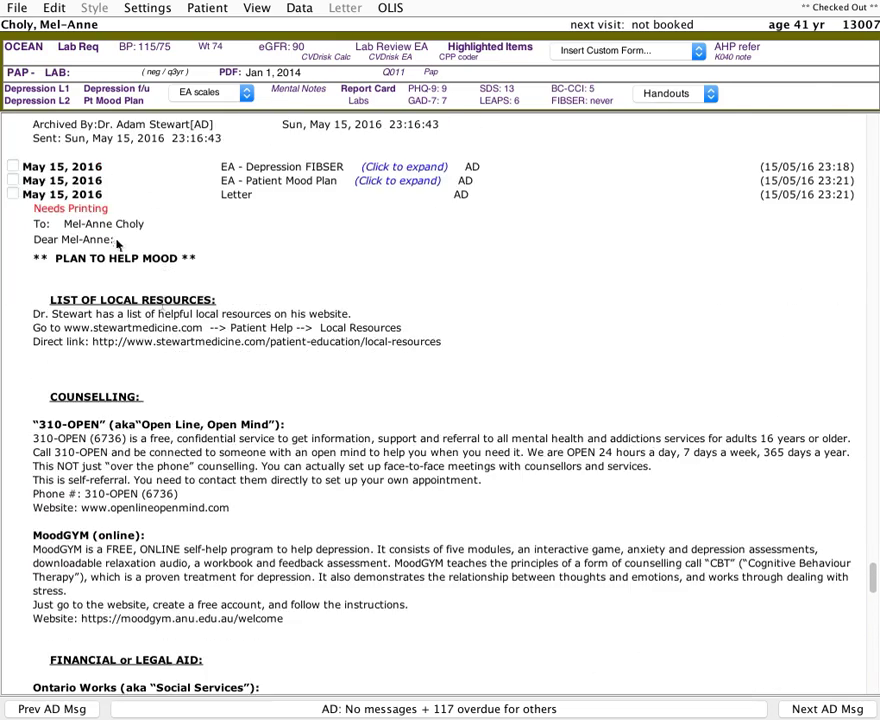